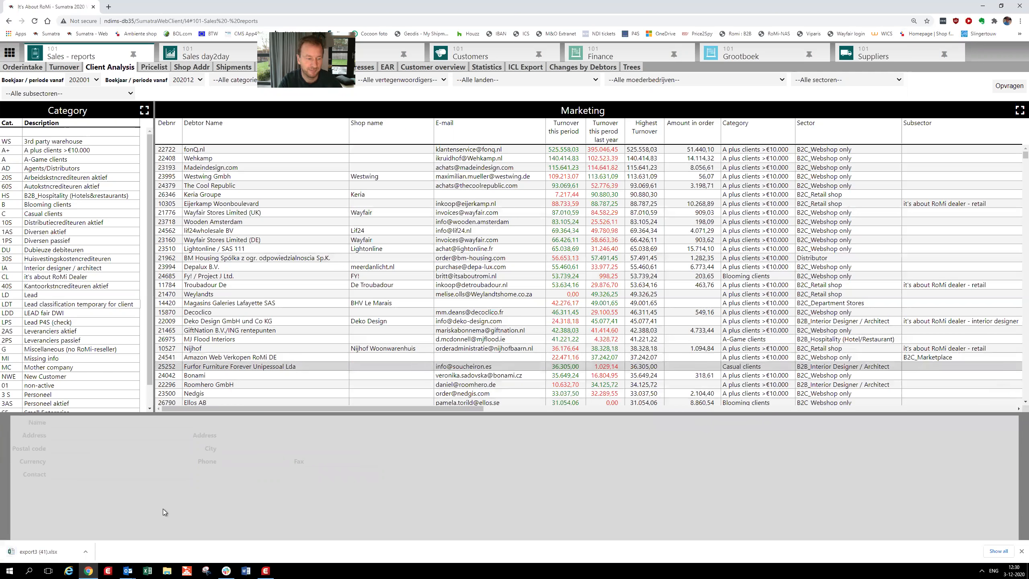
- Open the downloaded export3 (41).xlsx in Excel and delete the Marketing title row above the column headers
{"action": "left_click", "coordinate": [46, 551]}
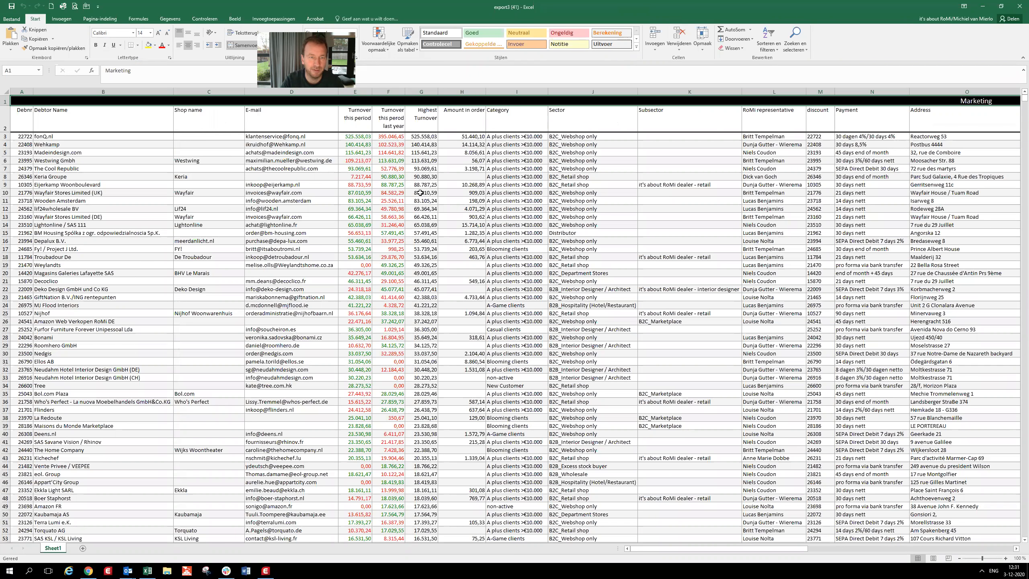
{"action": "right_click", "coordinate": [6, 101]}
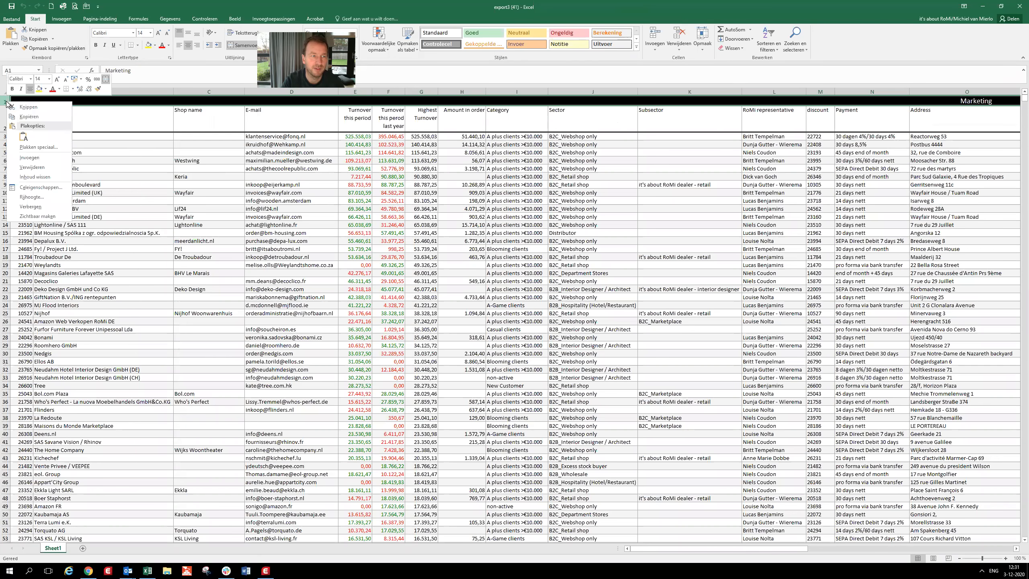
{"action": "left_click", "coordinate": [39, 164]}
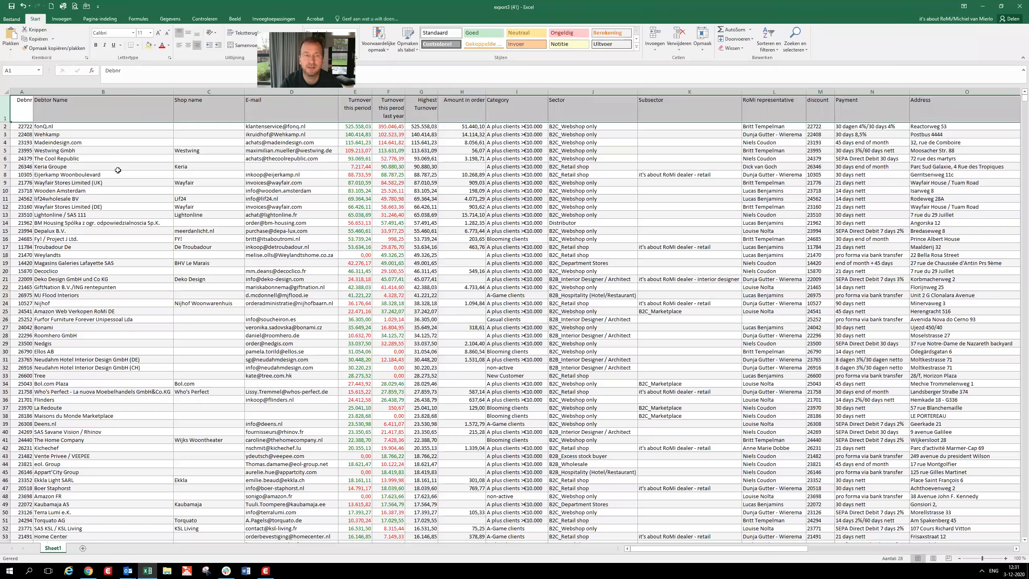
- Delete all columns except Debtor Name, Turnover this period, Category, RoMi representative and Country
{"action": "left_click", "coordinate": [21, 90]}
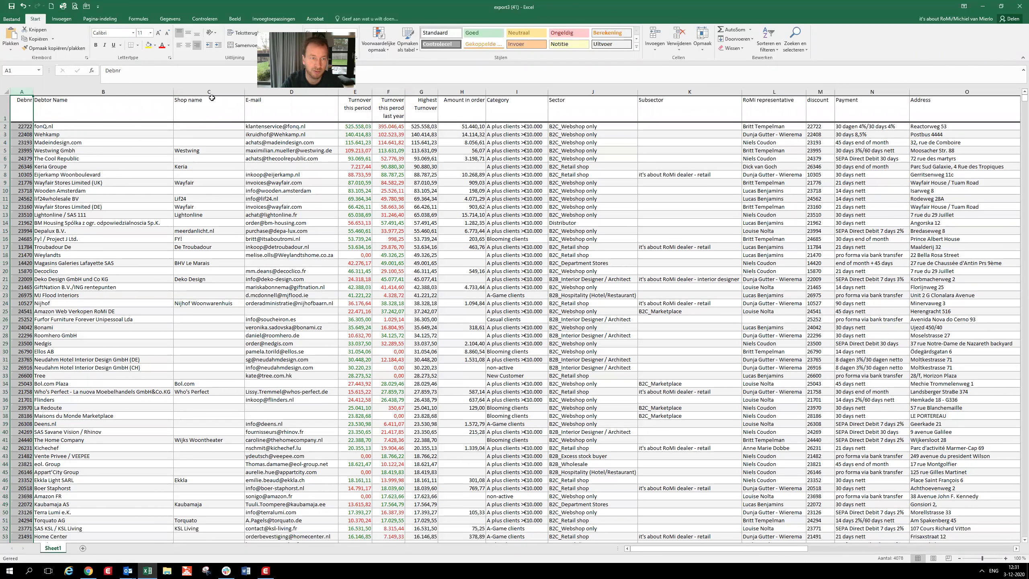
{"action": "left_click_drag", "start_coordinate": [211, 92], "coordinate": [298, 95]}
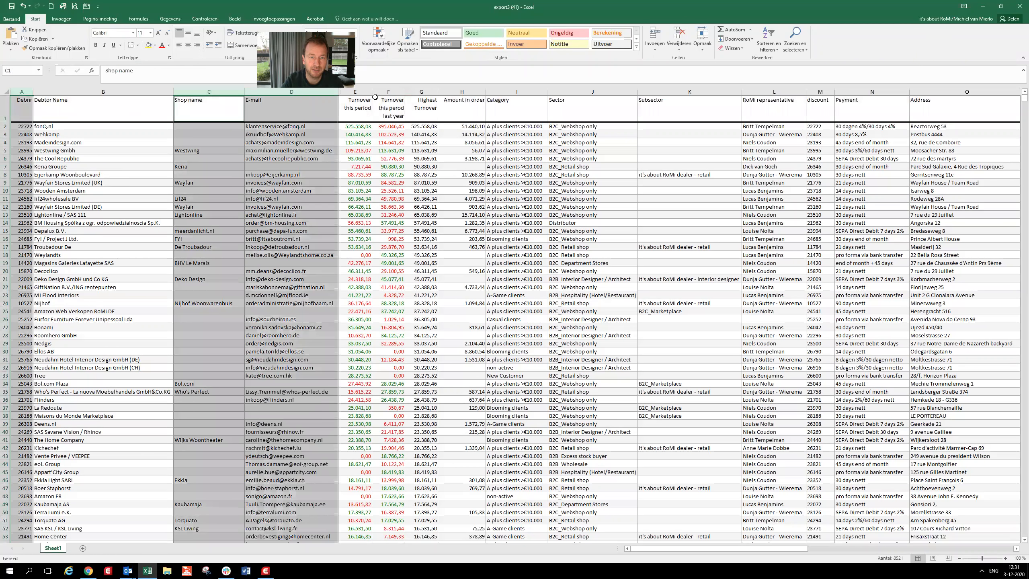
{"action": "left_click_drag", "start_coordinate": [424, 93], "coordinate": [466, 94]}
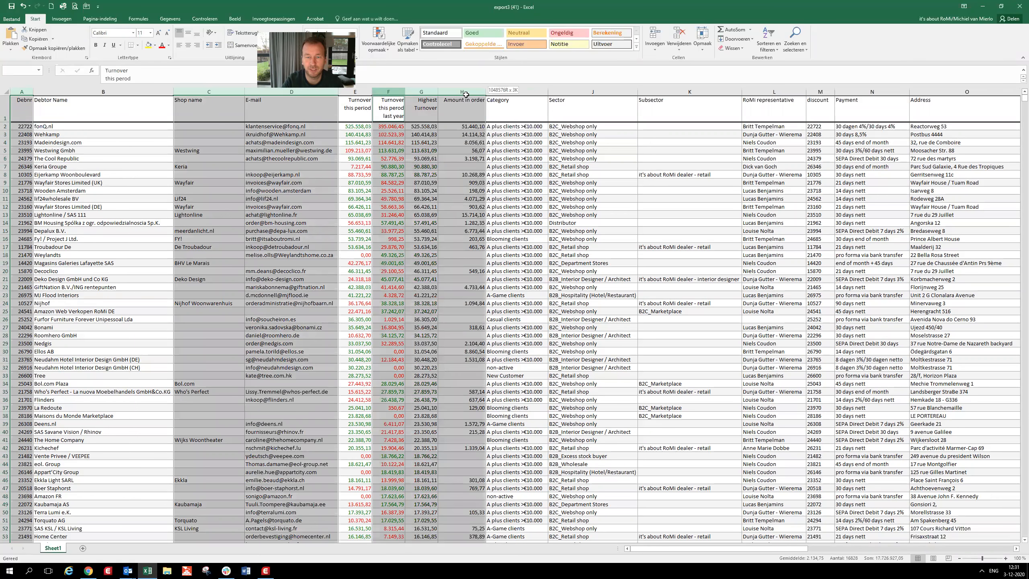
{"action": "left_click_drag", "start_coordinate": [593, 93], "coordinate": [726, 97]}
{"action": "left_click_drag", "start_coordinate": [816, 96], "coordinate": [593, 95]}
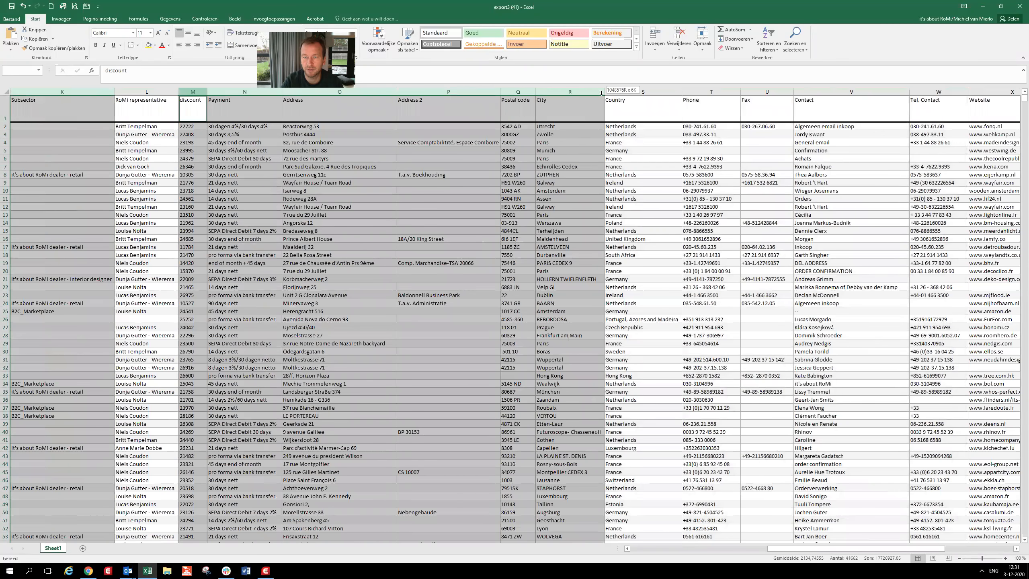
{"action": "left_click_drag", "start_coordinate": [703, 95], "coordinate": [802, 105]}
{"action": "right_click", "coordinate": [624, 137]}
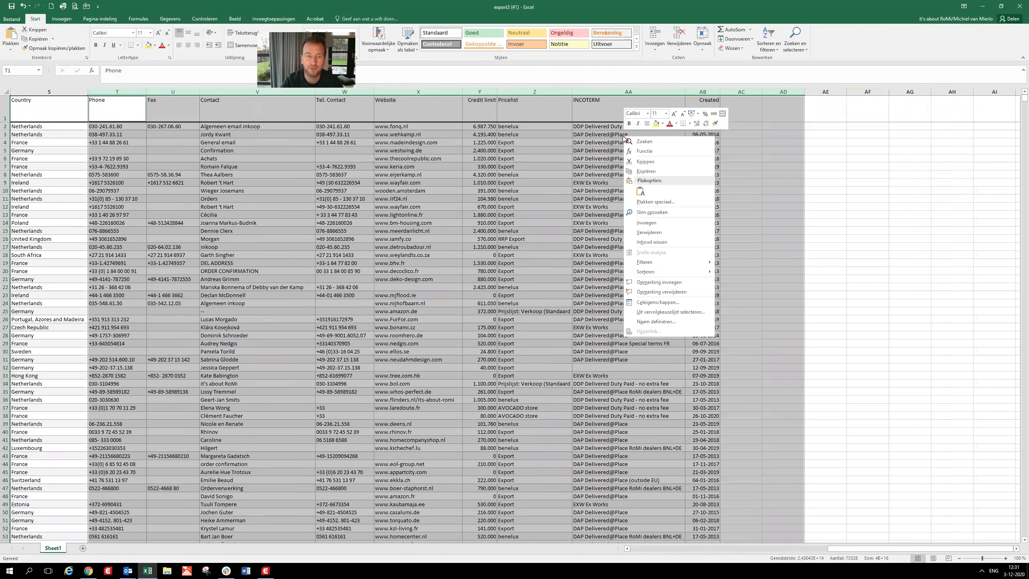
{"action": "left_click", "coordinate": [661, 234]}
{"action": "left_click_drag", "start_coordinate": [808, 550], "coordinate": [640, 550]}
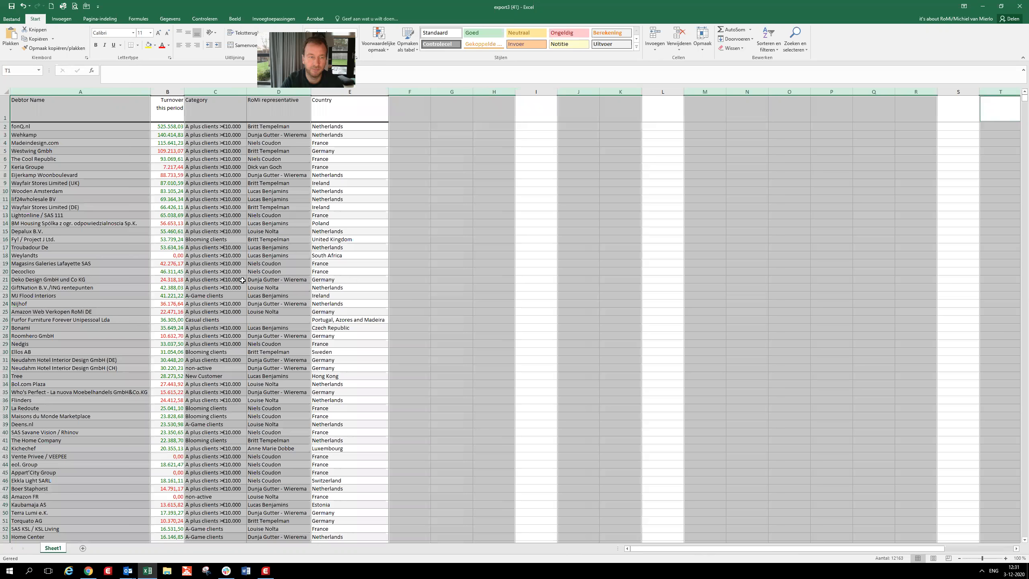
{"action": "left_click", "coordinate": [398, 212]}
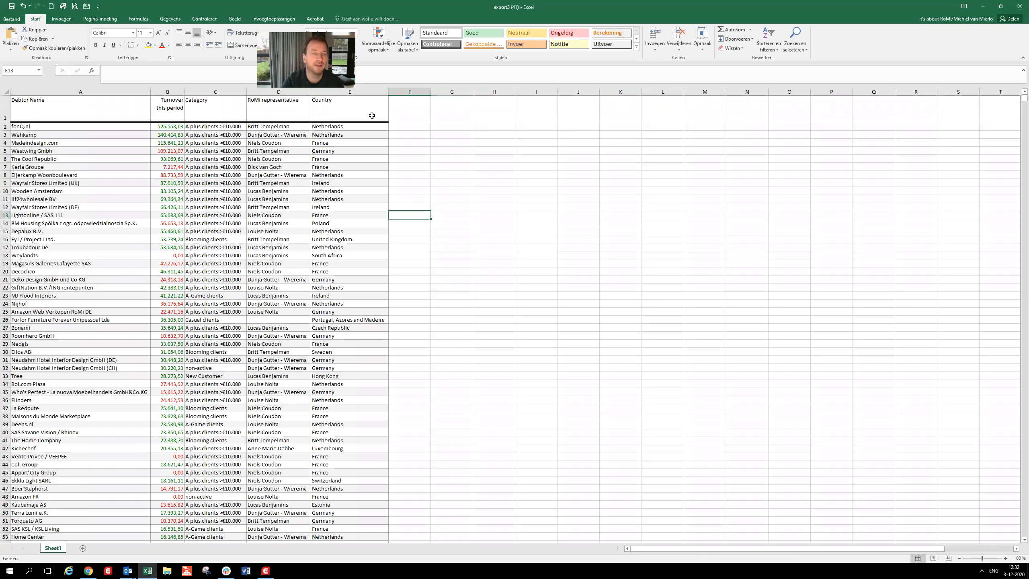
- Add the header "A customer or C customer" in F1 and fit the column width to it
{"action": "left_click", "coordinate": [415, 109]}
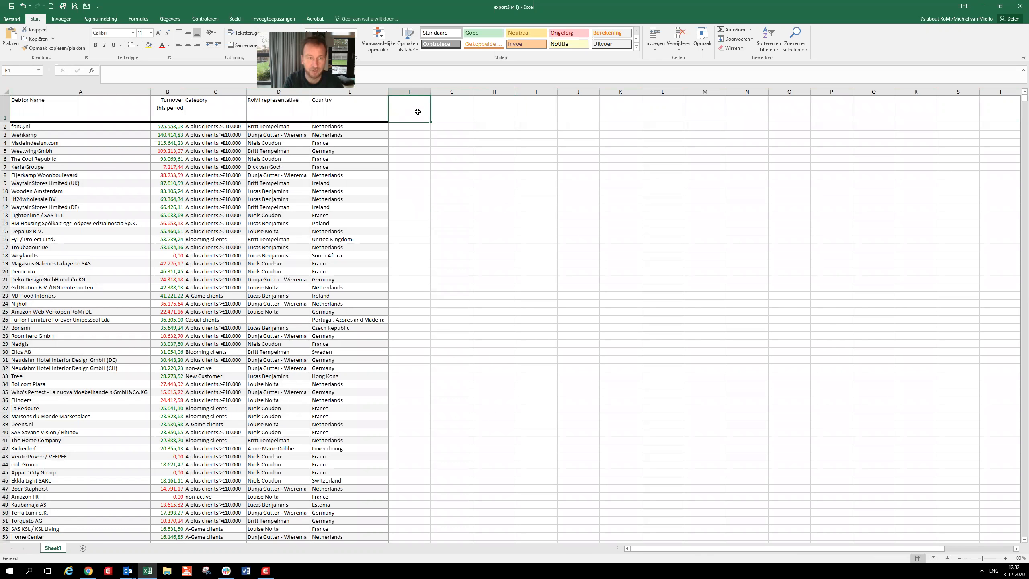
{"action": "type", "text": "A customer"}
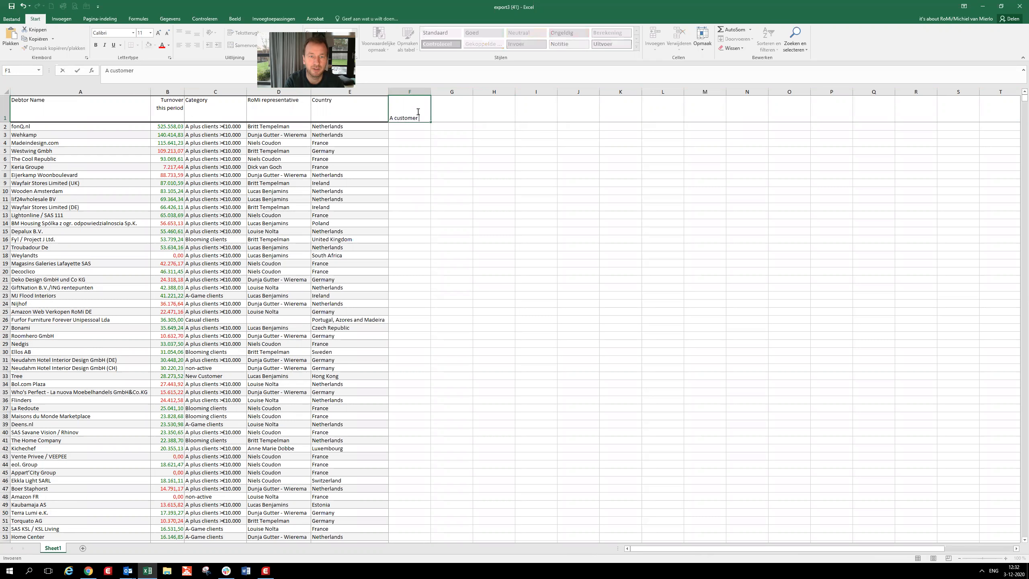
{"action": "type", "text": " or C customer"}
{"action": "key", "text": "Return"}
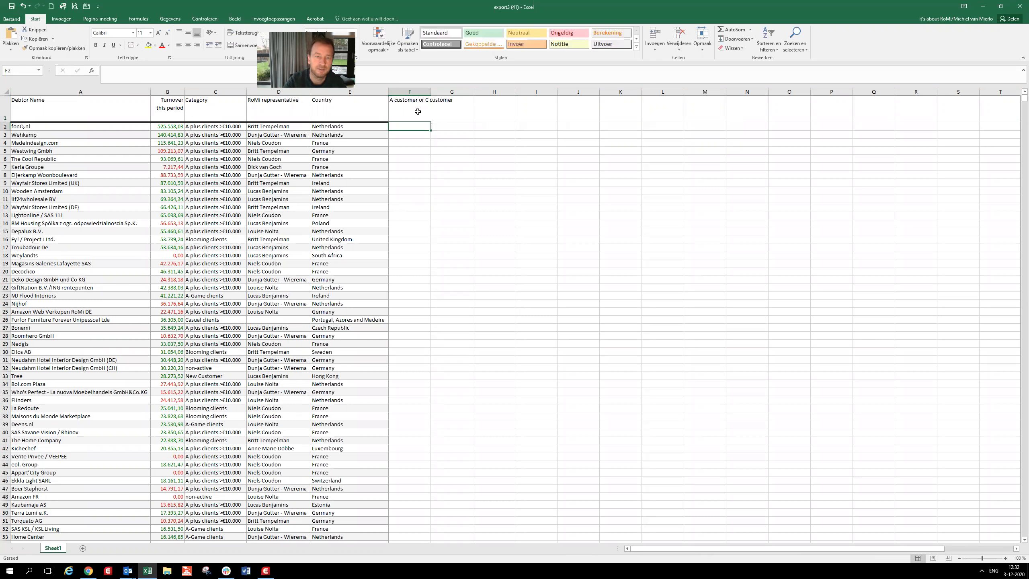
{"action": "double_click", "coordinate": [431, 91]}
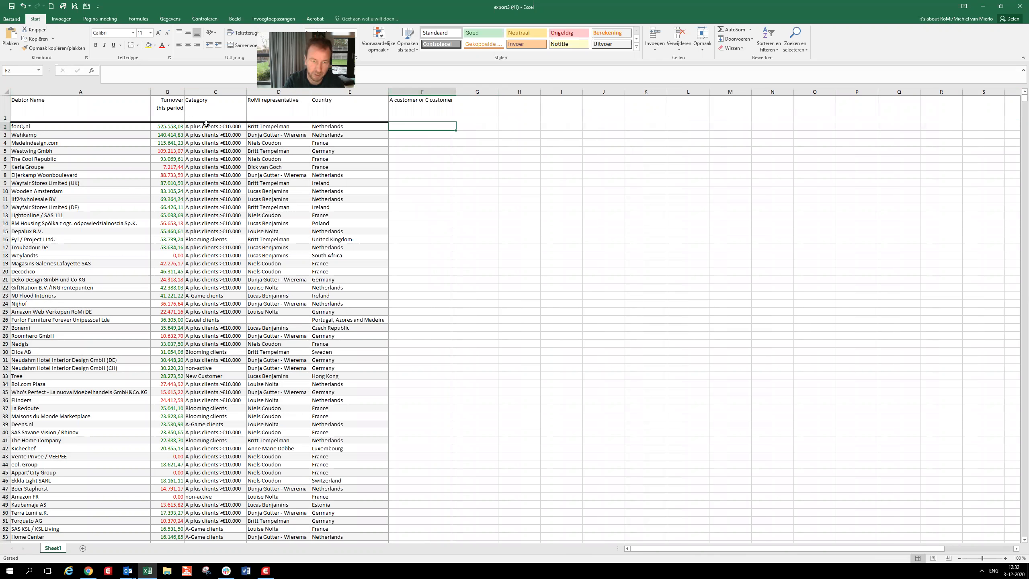
- Start an ALS function in F2 with the logical test B2>3700 on the turnover
{"action": "type", "text": "="}
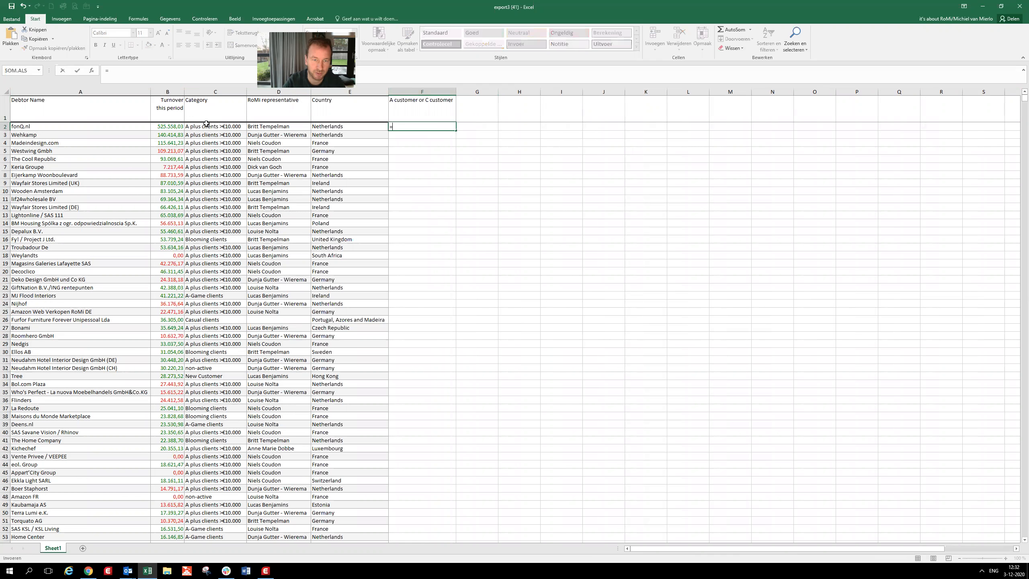
{"action": "left_click", "coordinate": [39, 71]}
{"action": "left_click", "coordinate": [24, 86]}
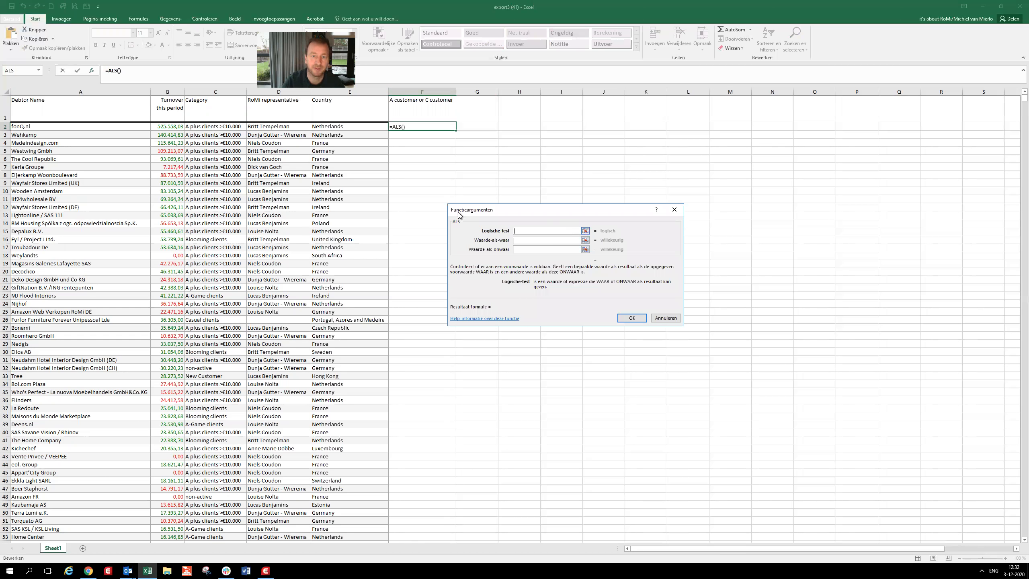
{"action": "left_click", "coordinate": [168, 126]}
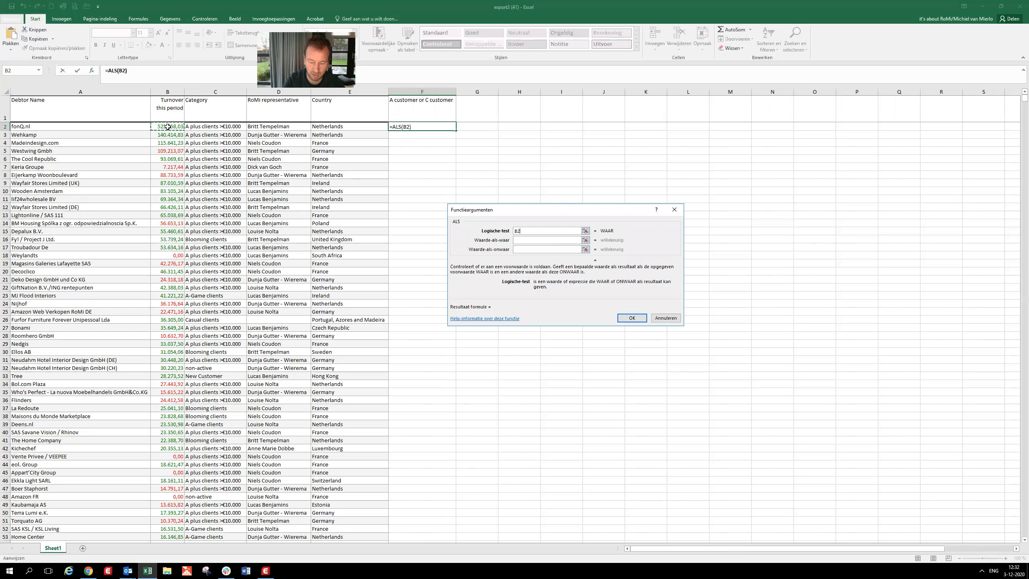
{"action": "type", "text": ">3700"}
{"action": "key", "text": "Tab"}
- Set the ALS results in F2 to "A customer" if true and "C customer" if false, and confirm the formula
{"action": "type", "text": "A customer"}
{"action": "key", "text": "Tab"}
{"action": "type", "text": "C customer"}
{"action": "key", "text": "Tab"}
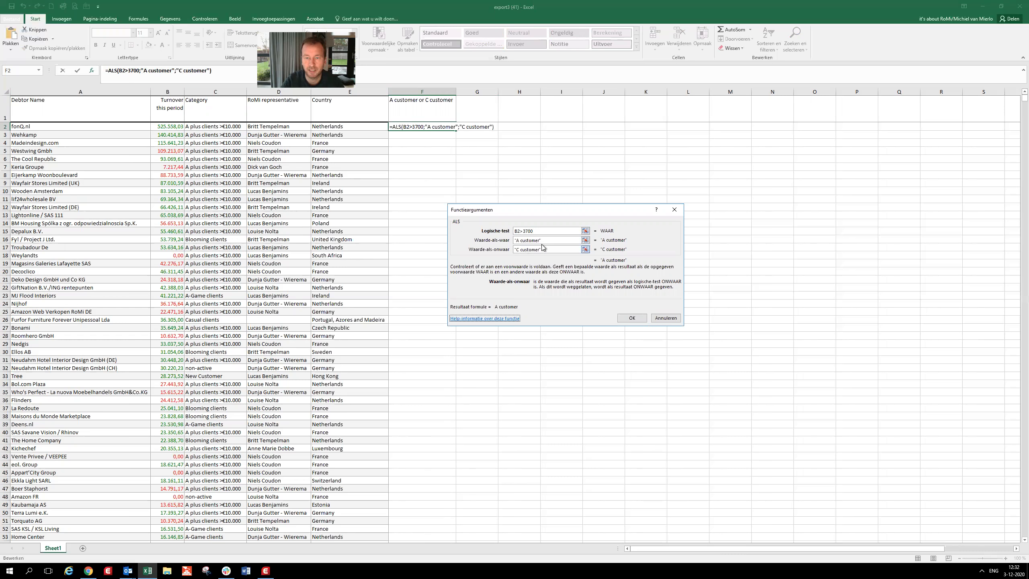
{"action": "left_click_drag", "start_coordinate": [543, 240], "coordinate": [511, 241]}
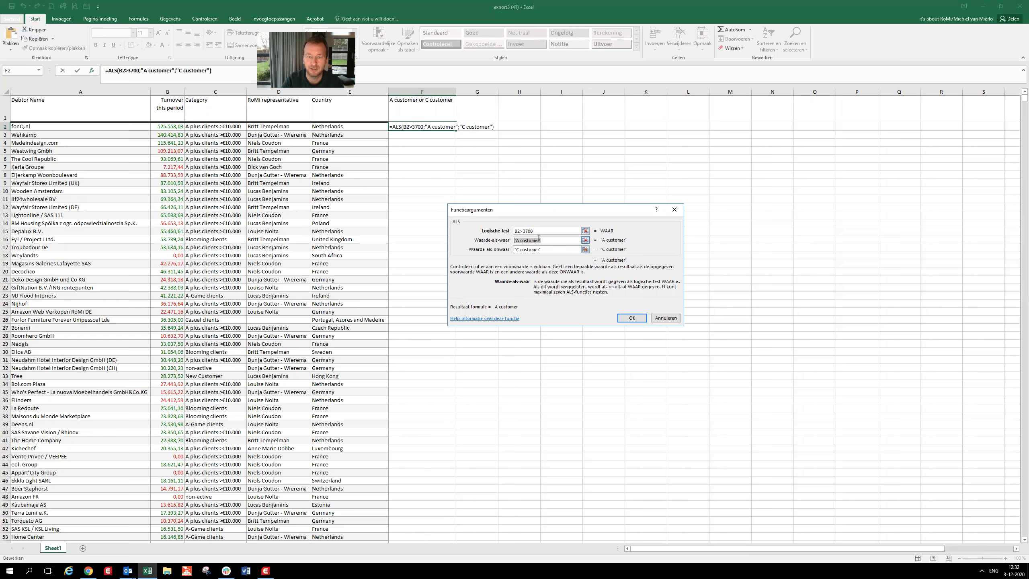
{"action": "left_click_drag", "start_coordinate": [533, 233], "coordinate": [514, 231]}
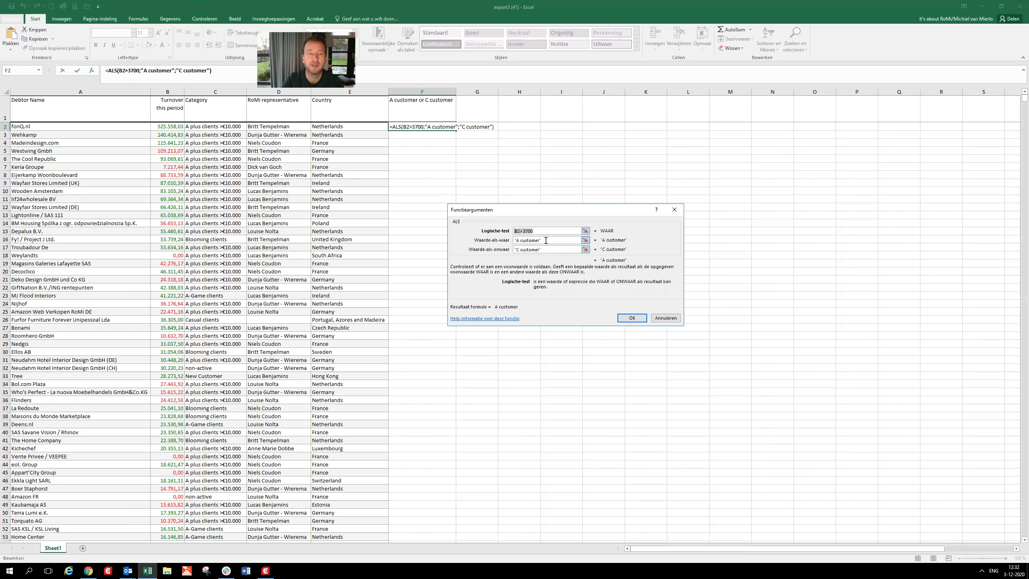
{"action": "key", "text": "Tab"}
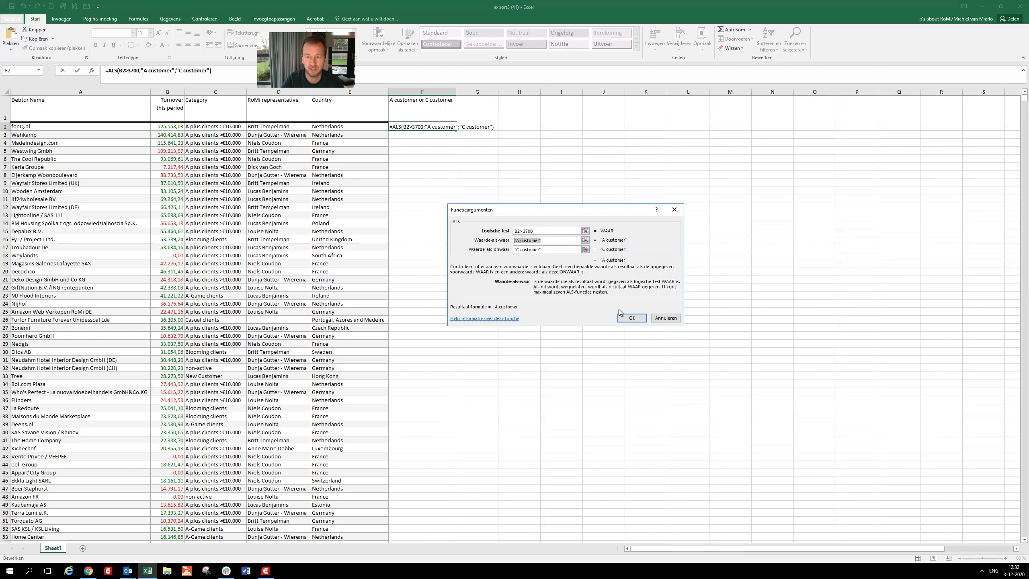
{"action": "left_click", "coordinate": [631, 319]}
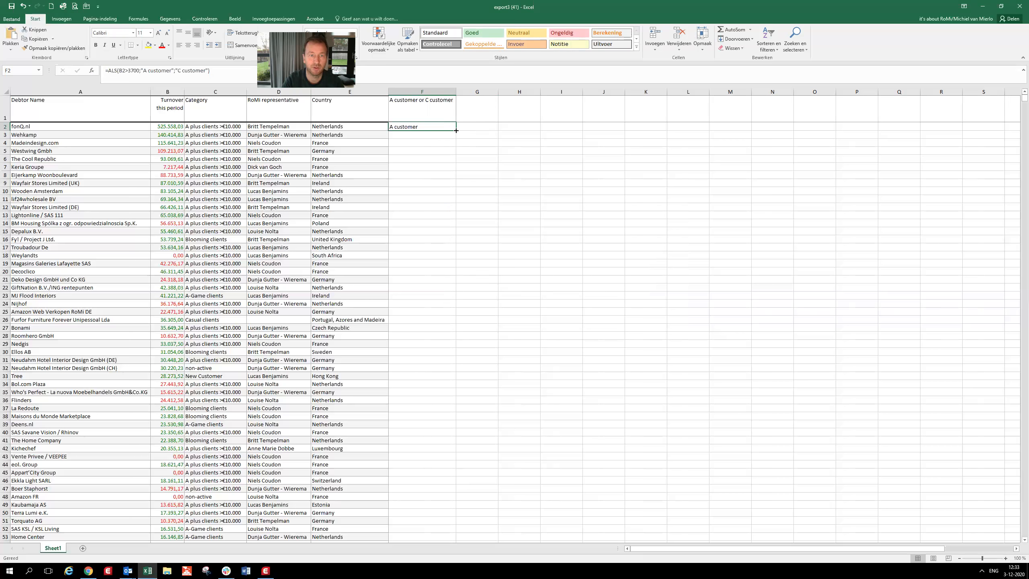
- Fill the F2 formula down to the end of the list and delete the turnover total row 4079
{"action": "double_click", "coordinate": [456, 130]}
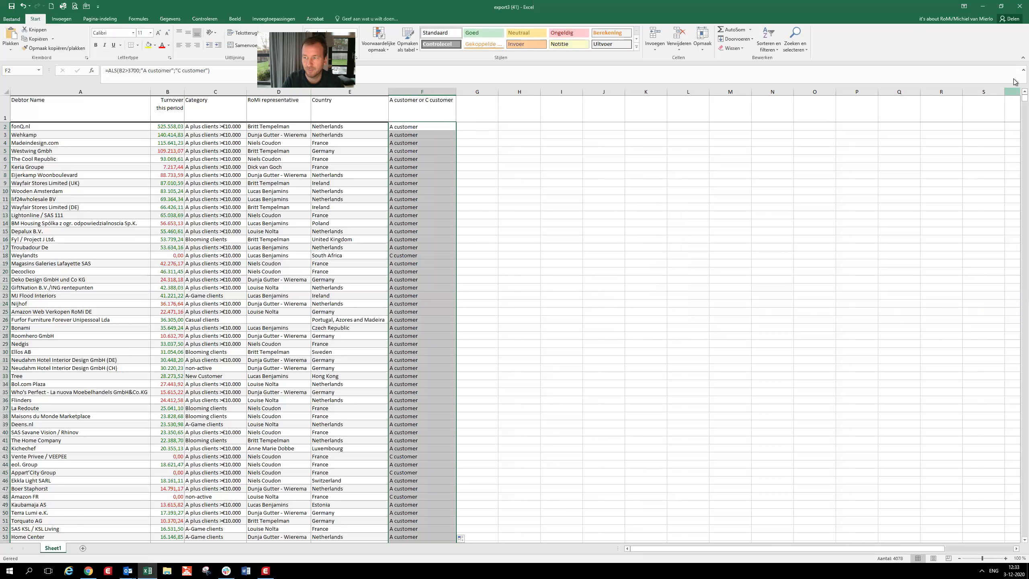
{"action": "left_click_drag", "start_coordinate": [1025, 98], "coordinate": [1015, 552]}
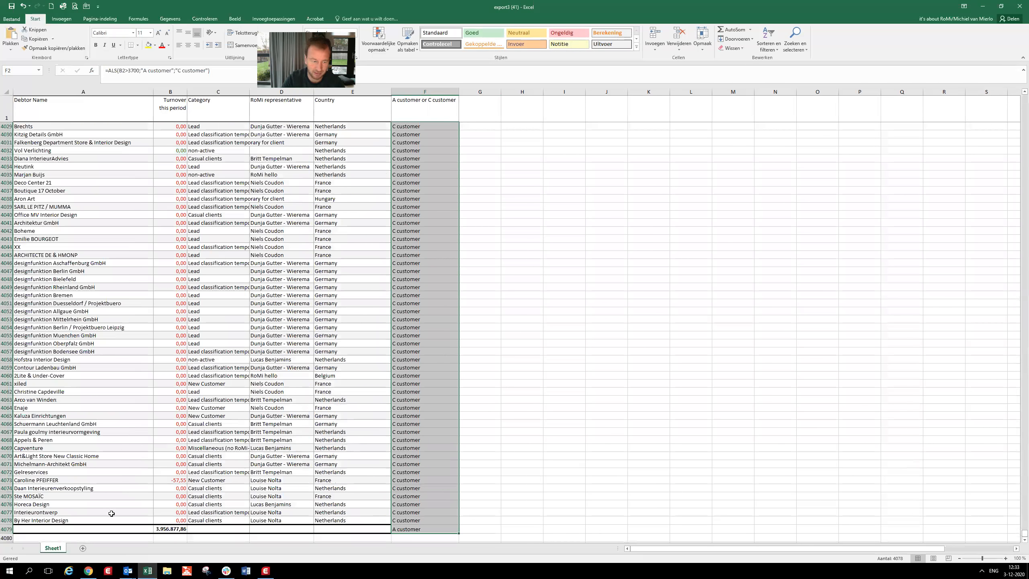
{"action": "left_click", "coordinate": [179, 531]}
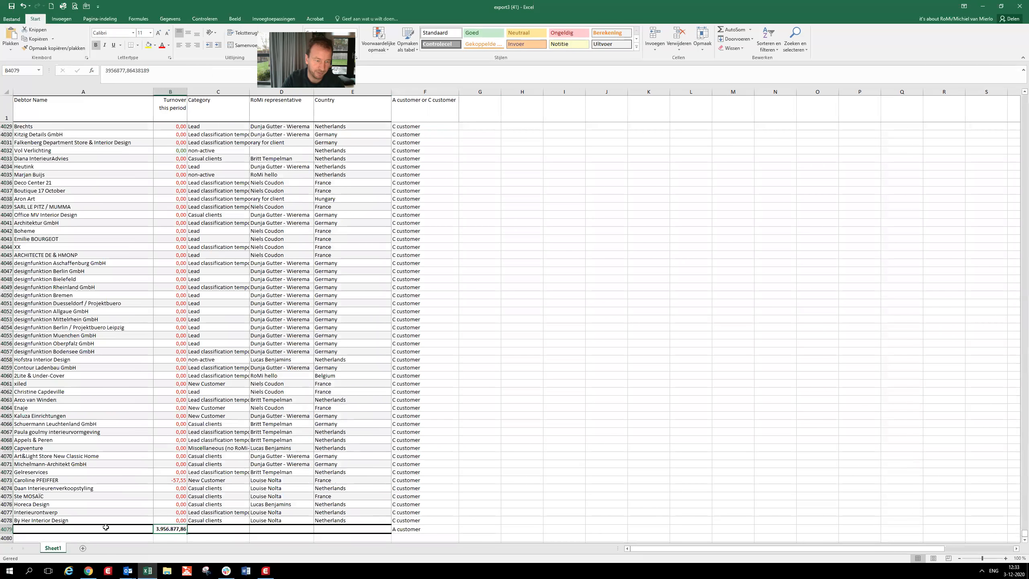
{"action": "left_click", "coordinate": [6, 529]}
{"action": "right_click", "coordinate": [6, 529]}
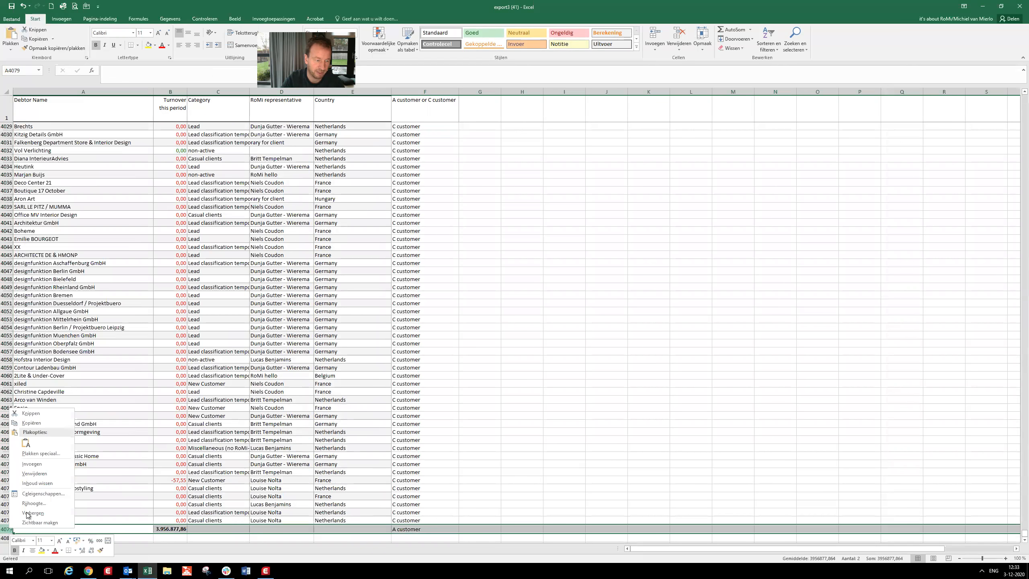
{"action": "left_click", "coordinate": [40, 473]}
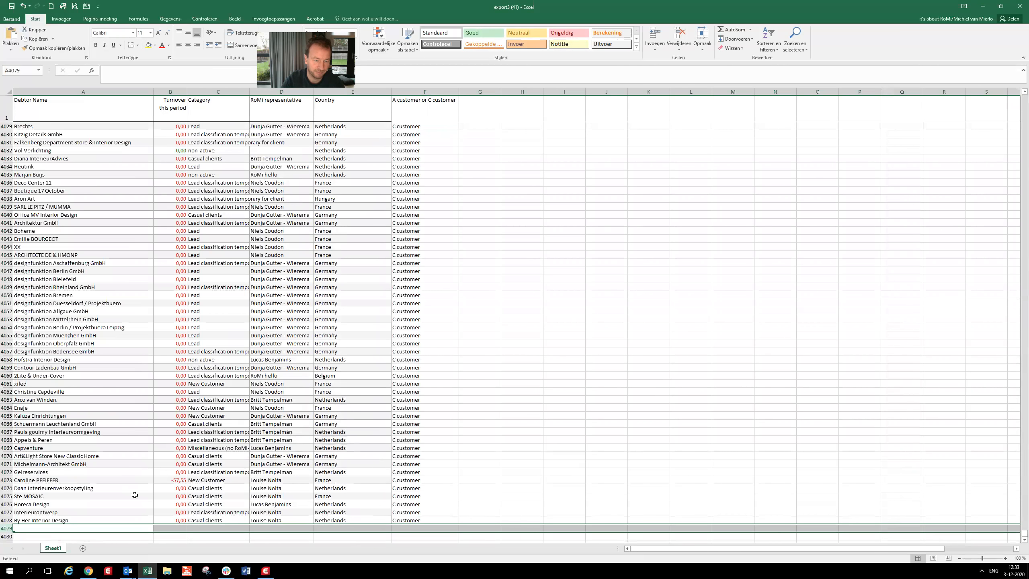
- Add the header "A+ customer?" in G1 beside the A or C customer column
{"action": "left_click_drag", "start_coordinate": [1019, 530], "coordinate": [1017, 81]}
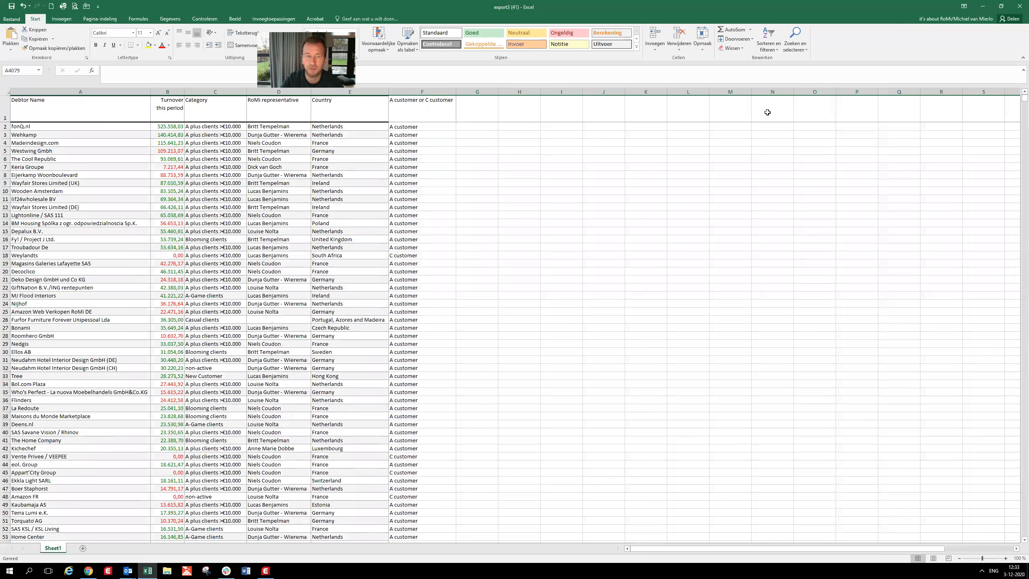
{"action": "left_click", "coordinate": [477, 115]}
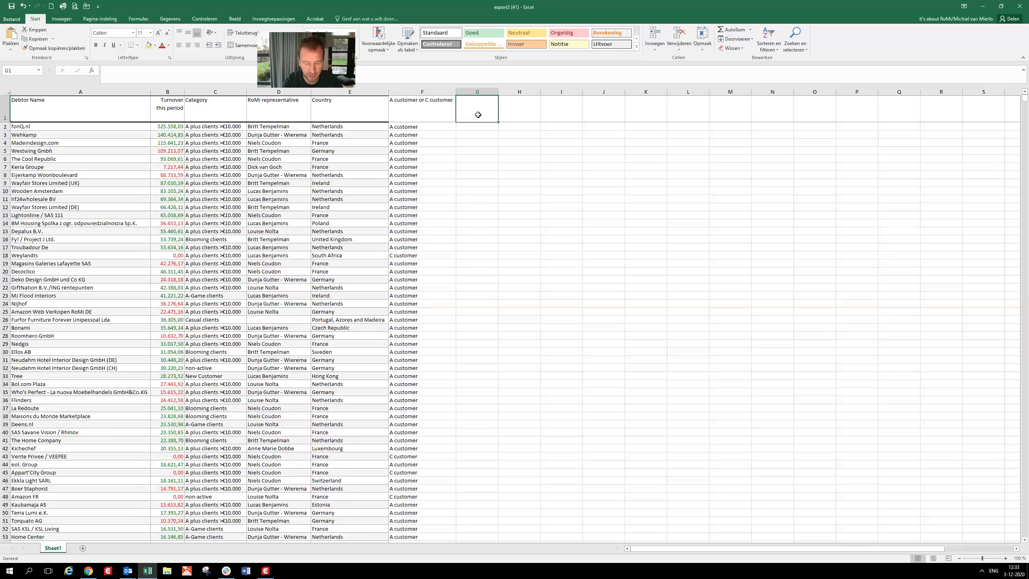
{"action": "type", "text": "A+ customer?"}
{"action": "key", "text": "Return"}
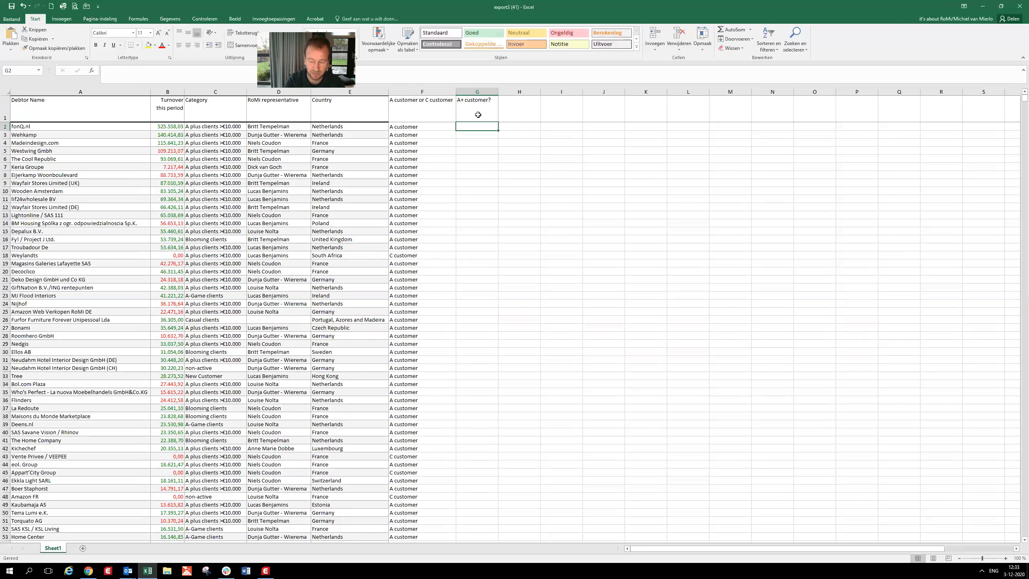
- Start an ALS function in G2 with the logical test B2>10000 on the turnover
{"action": "type", "text": "="}
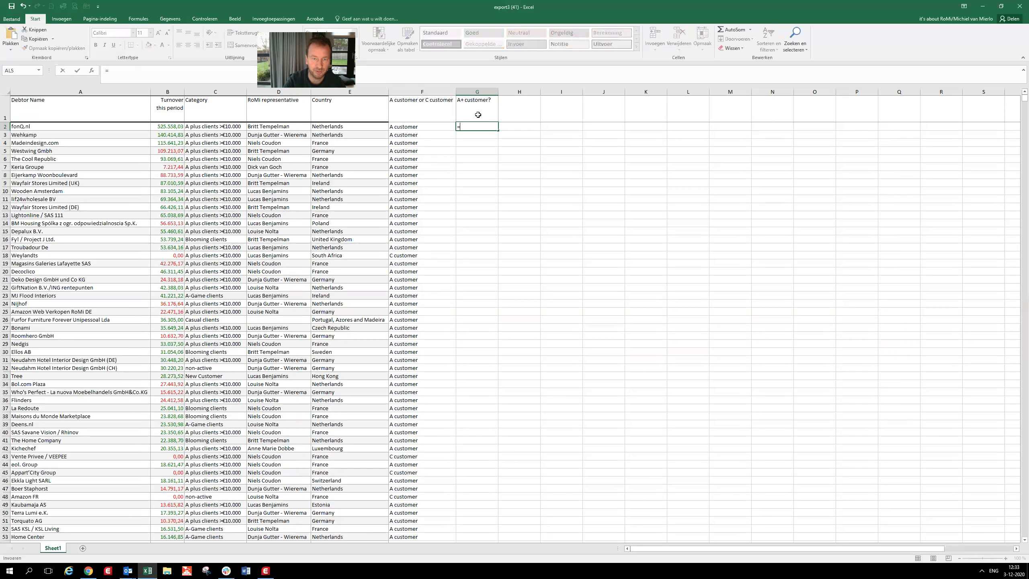
{"action": "left_click", "coordinate": [21, 70]}
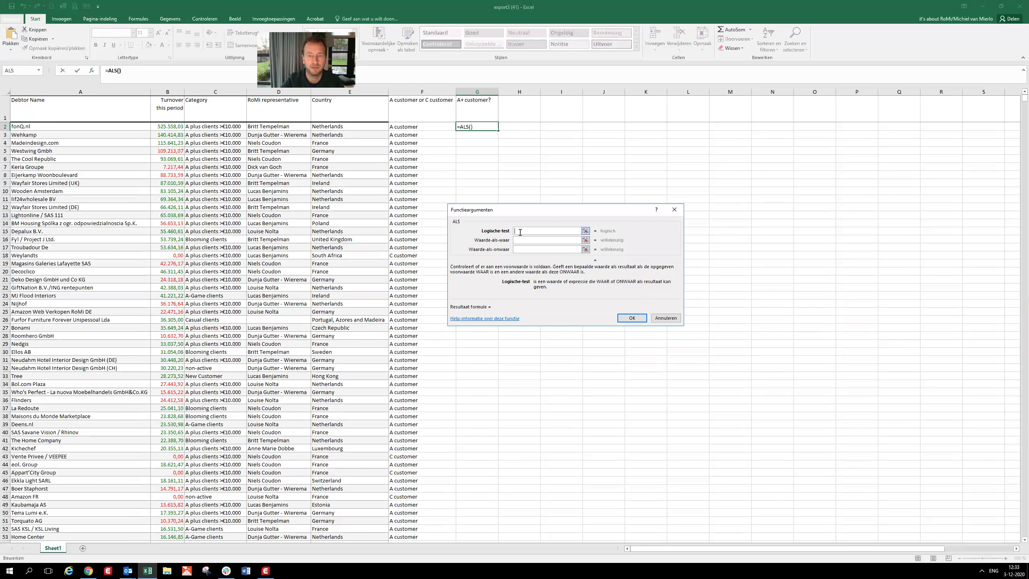
{"action": "left_click", "coordinate": [177, 127]}
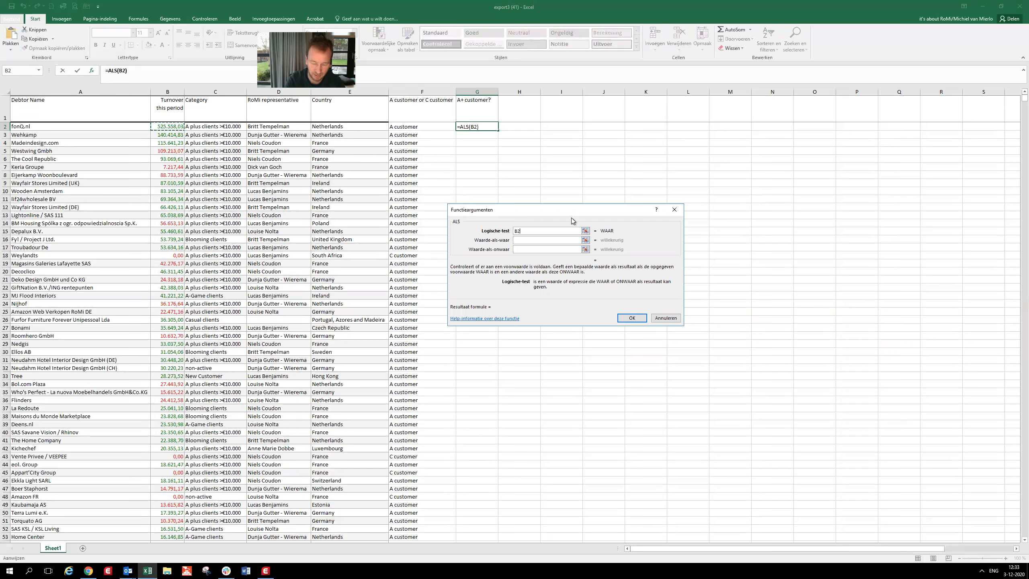
{"action": "type", "text": ">10000"}
{"action": "key", "text": "Tab"}
- Set the ALS results in G2 to "A+ customer" if true and "-" if false, and confirm the formula
{"action": "type", "text": "A"}
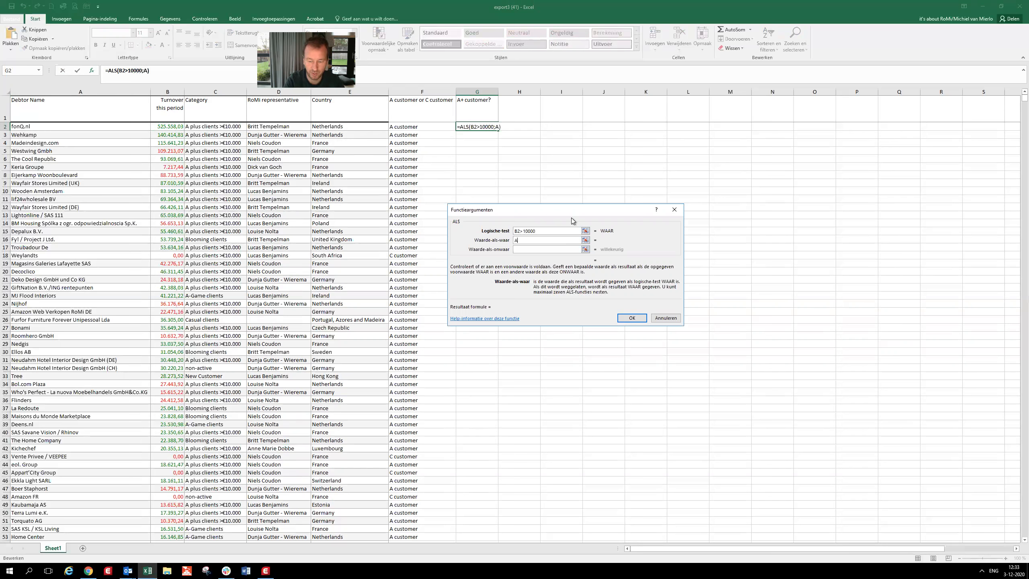
{"action": "type", "text": "+ customer"}
{"action": "key", "text": "Tab"}
{"action": "type", "text": "-"}
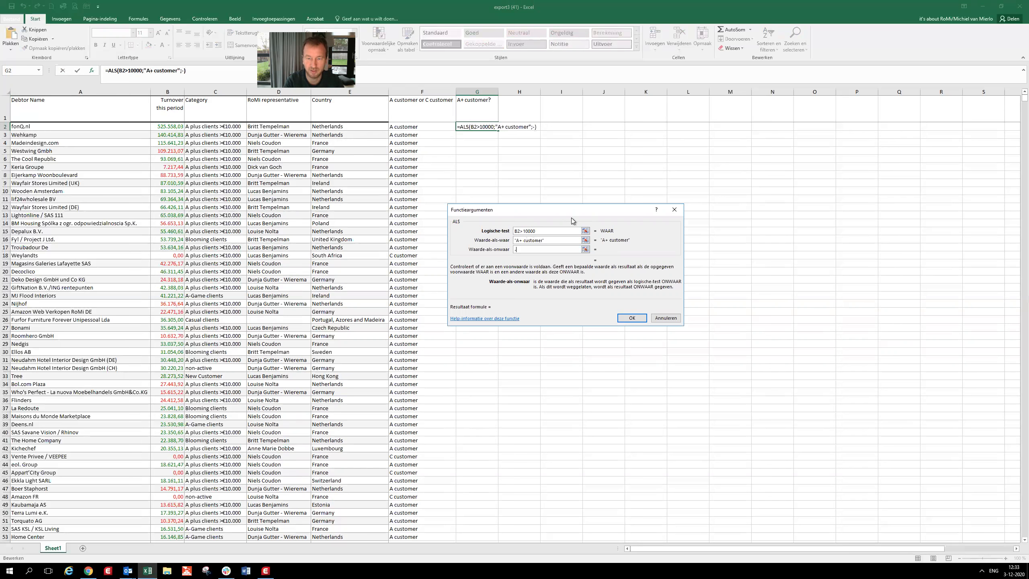
{"action": "key", "text": "Tab"}
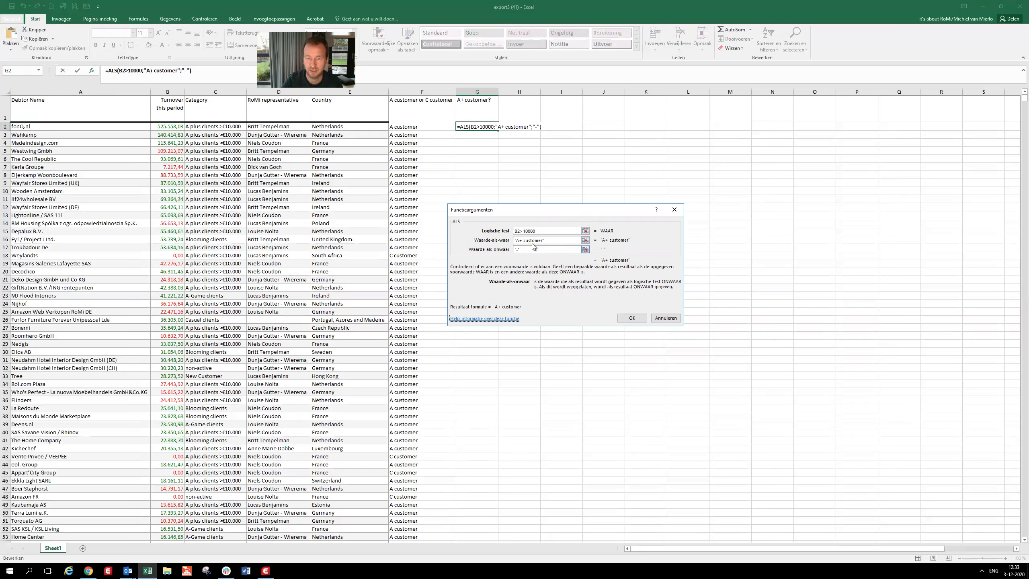
{"action": "key", "text": "Tab"}
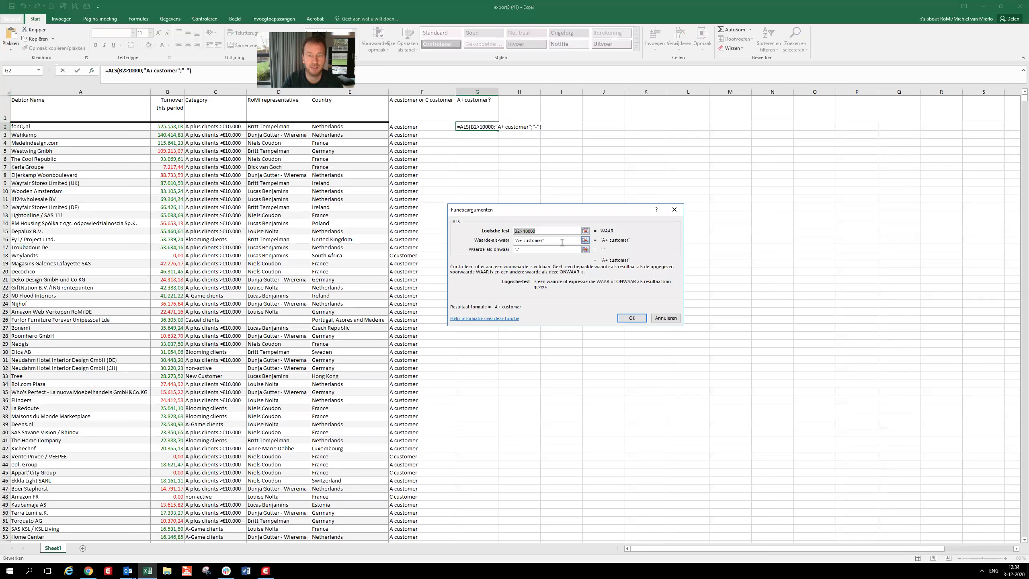
{"action": "key", "text": "Tab"}
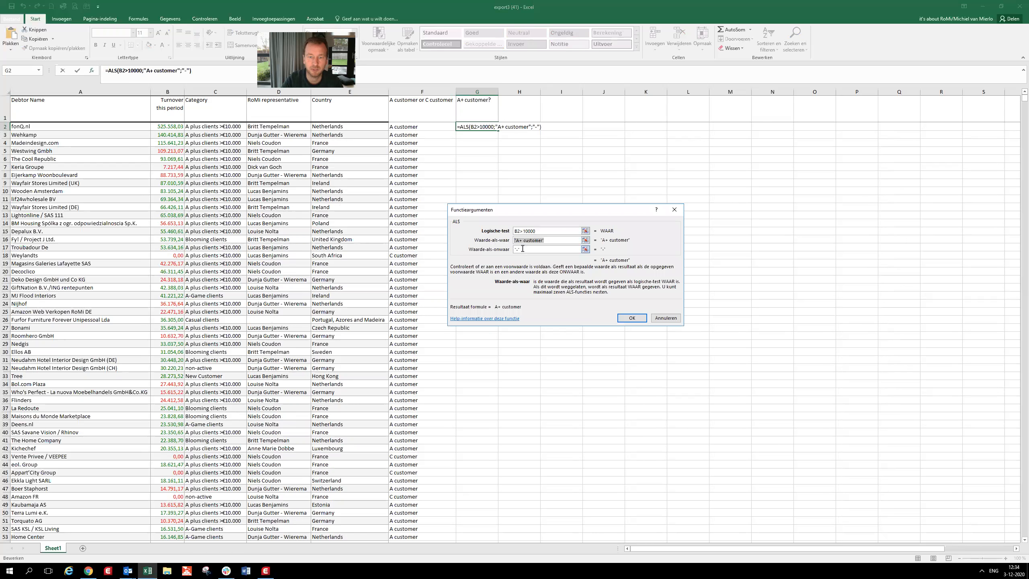
{"action": "key", "text": "Tab"}
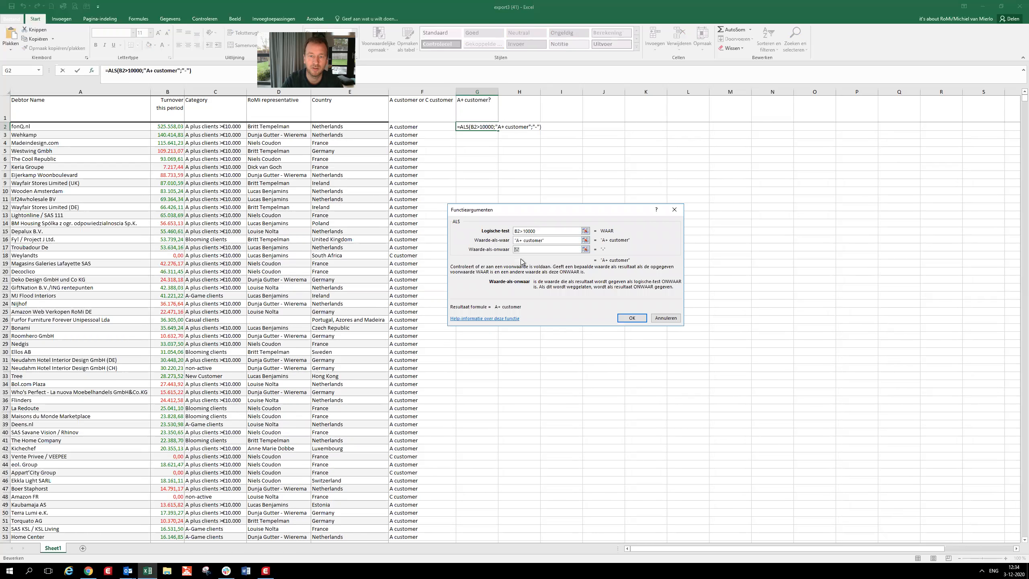
{"action": "left_click", "coordinate": [630, 318]}
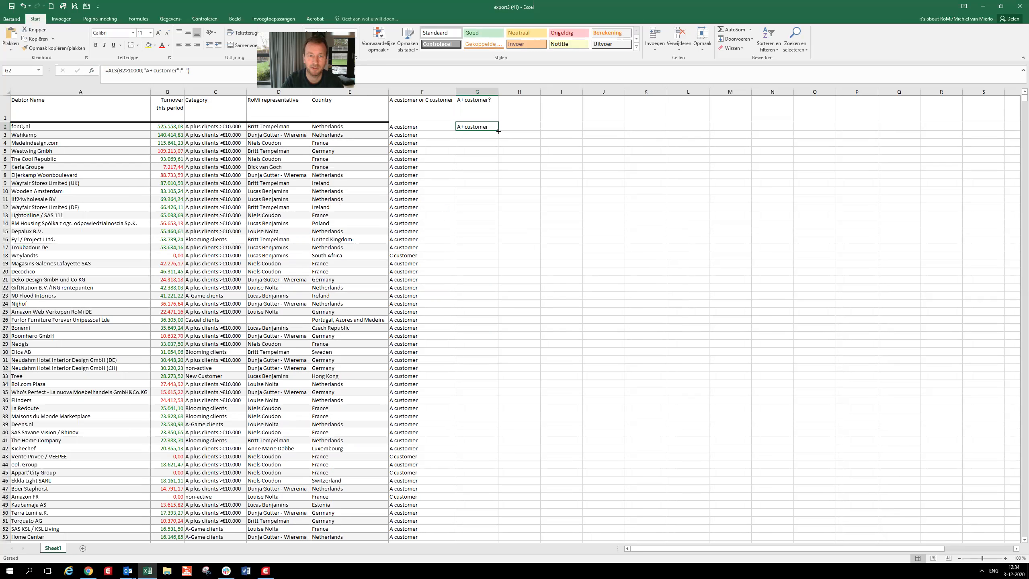
- Fill the G2 formula down the A+ customer column and check the formulas in G2 and G7
{"action": "double_click", "coordinate": [499, 131]}
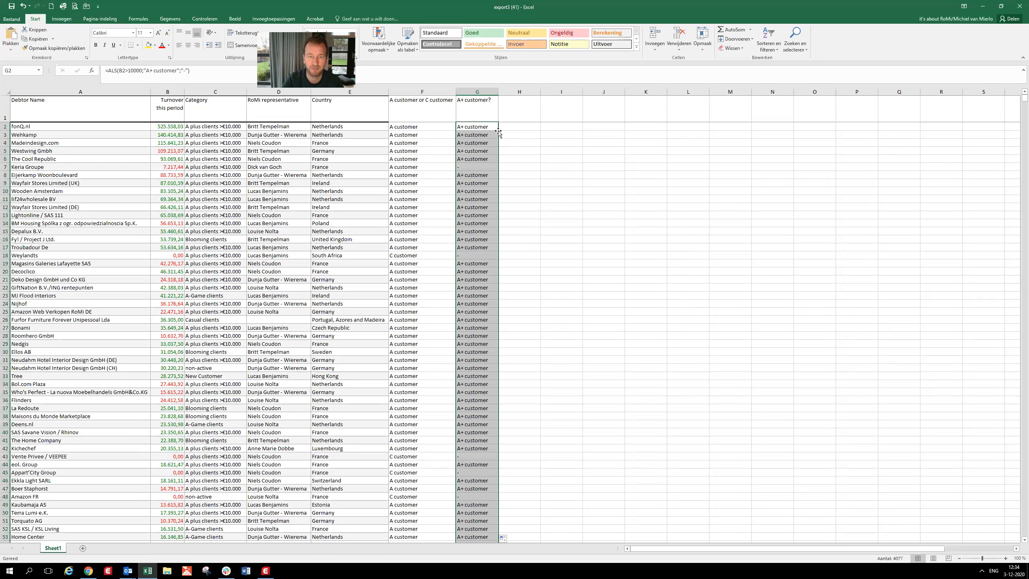
{"action": "left_click", "coordinate": [472, 127]}
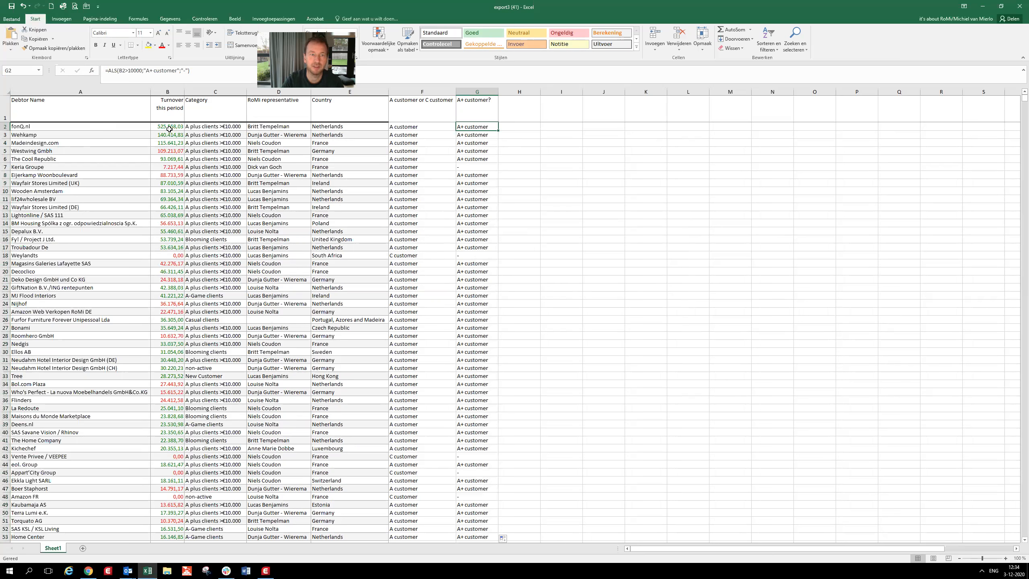
{"action": "left_click", "coordinate": [477, 166]}
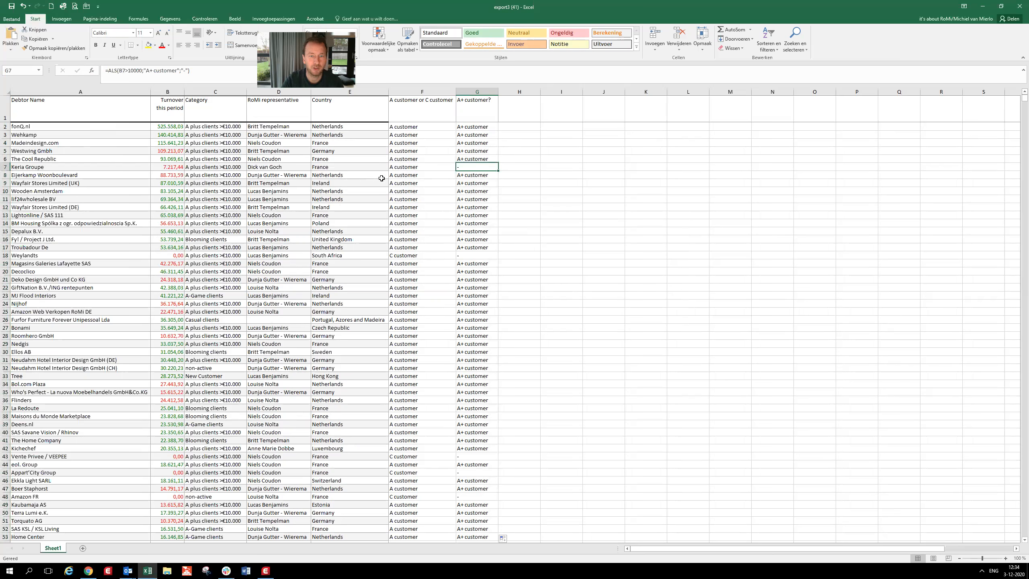
- Add the header "Non active customer?" in H1 and fit column H to its text
{"action": "left_click", "coordinate": [528, 113]}
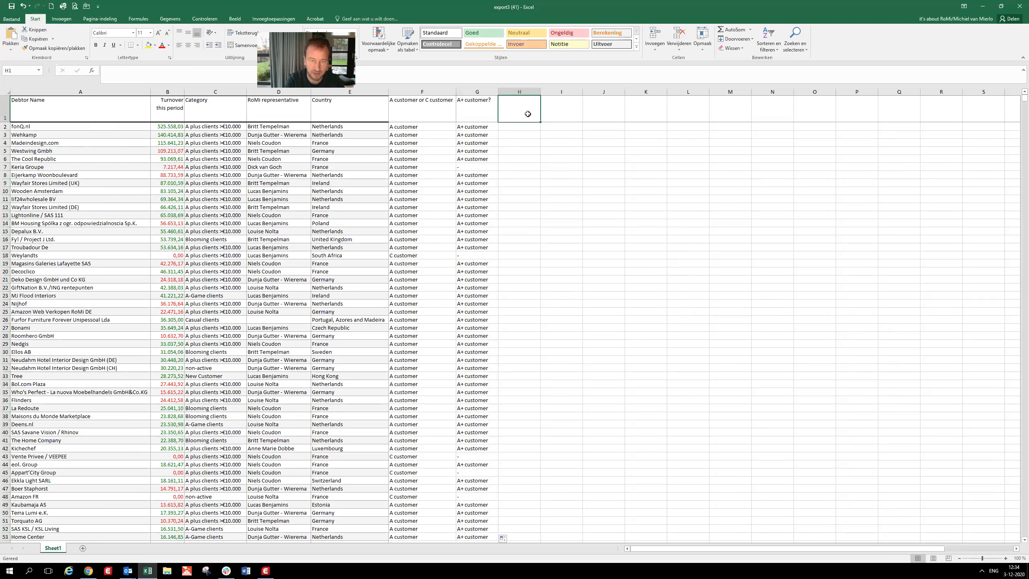
{"action": "type", "text": "Non acti"}
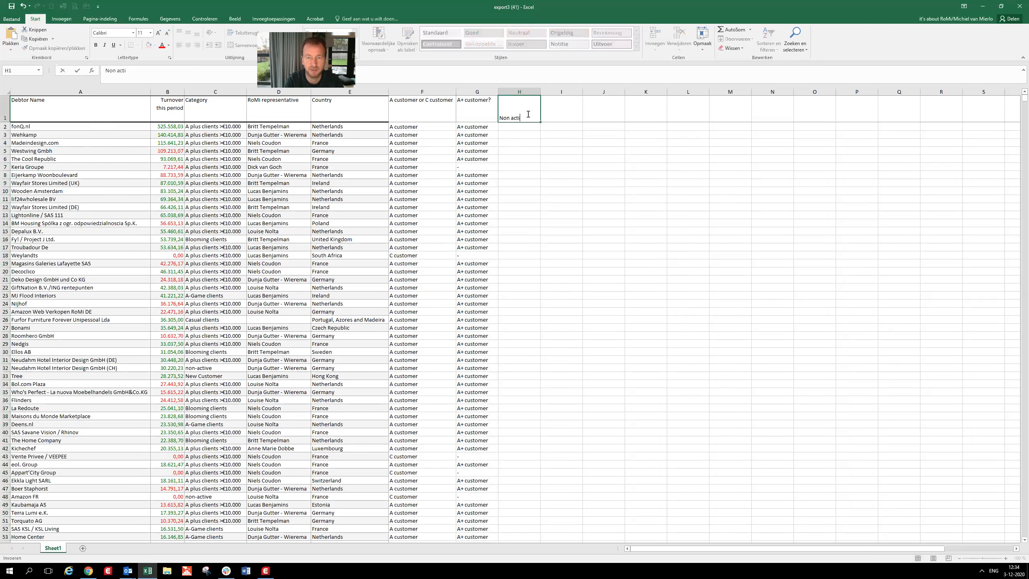
{"action": "type", "text": "ve customer?"}
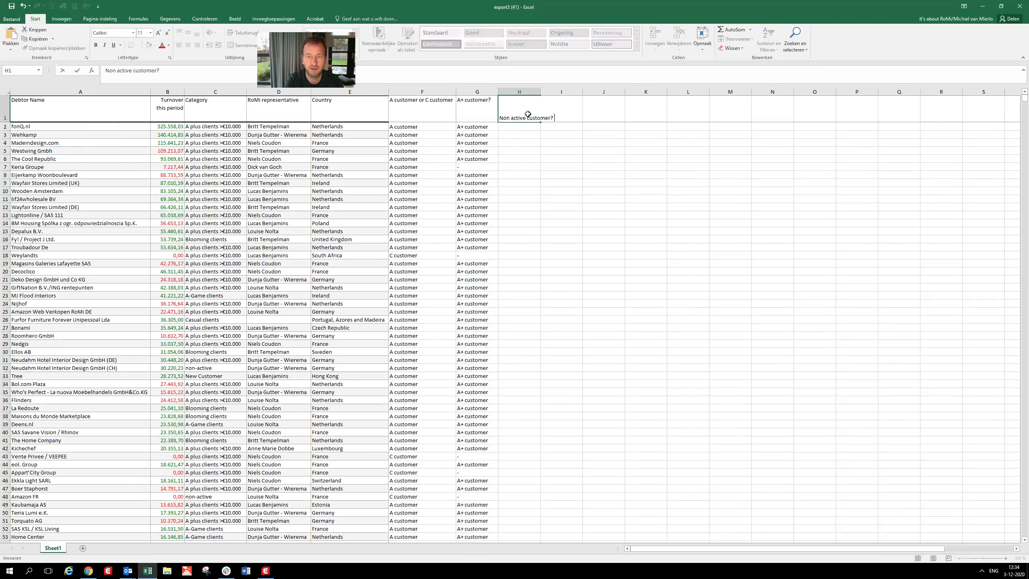
{"action": "key", "text": "Return"}
{"action": "double_click", "coordinate": [542, 91]}
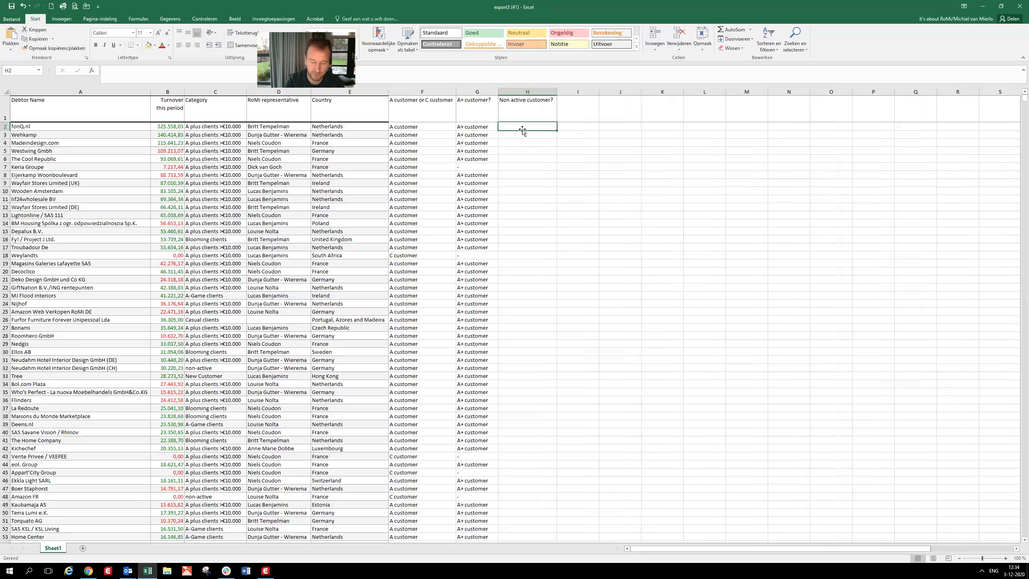
- Start an ALS function in H2 with the logical test B2<=0 on the turnover
{"action": "type", "text": "="}
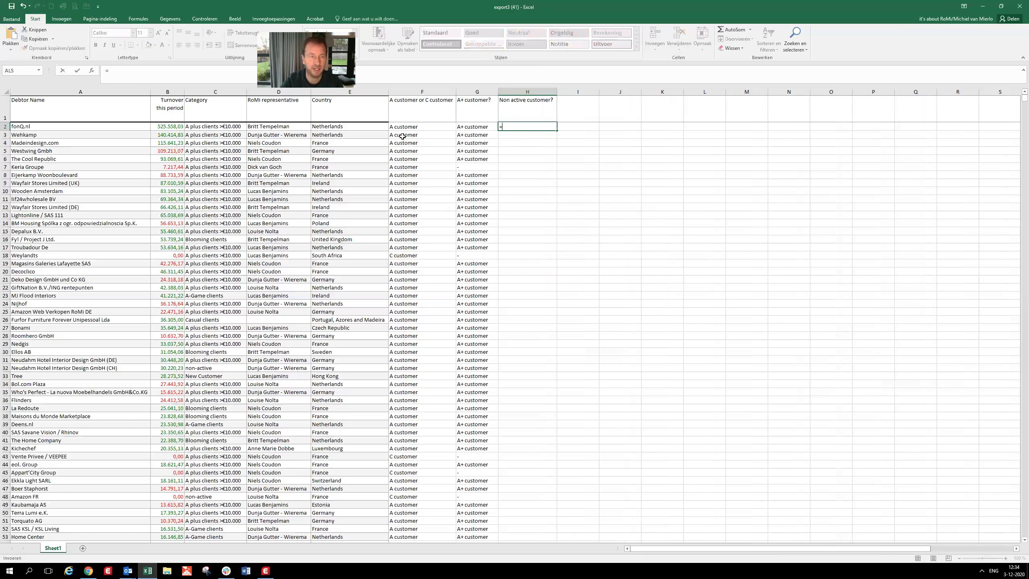
{"action": "left_click", "coordinate": [15, 71]}
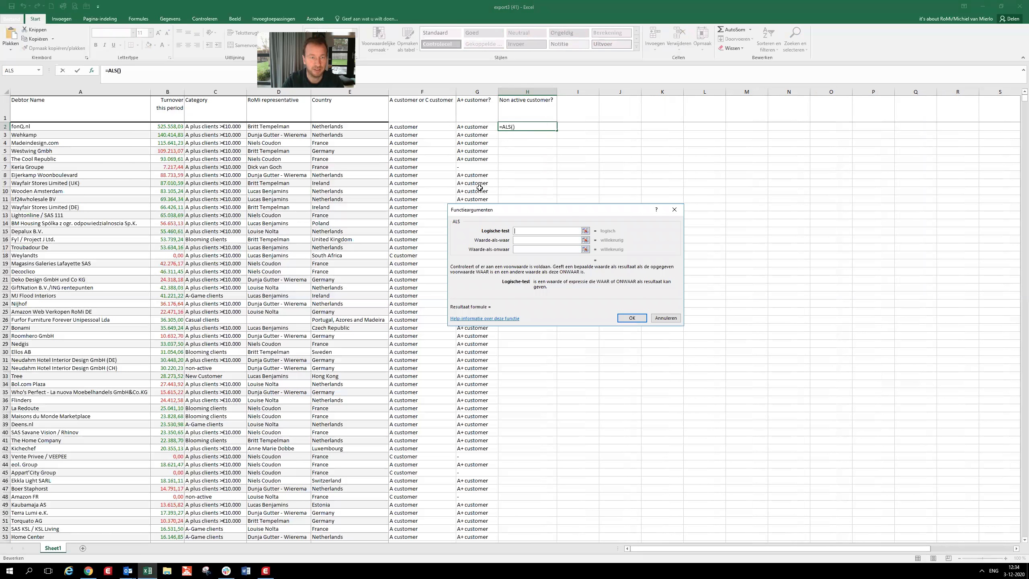
{"action": "left_click", "coordinate": [169, 126]}
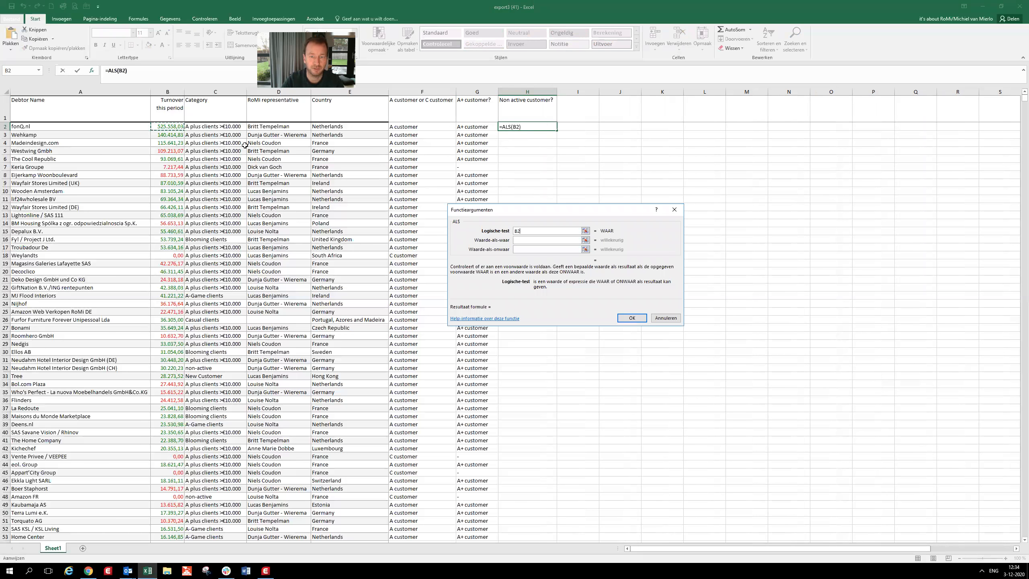
{"action": "type", "text": "<=0"}
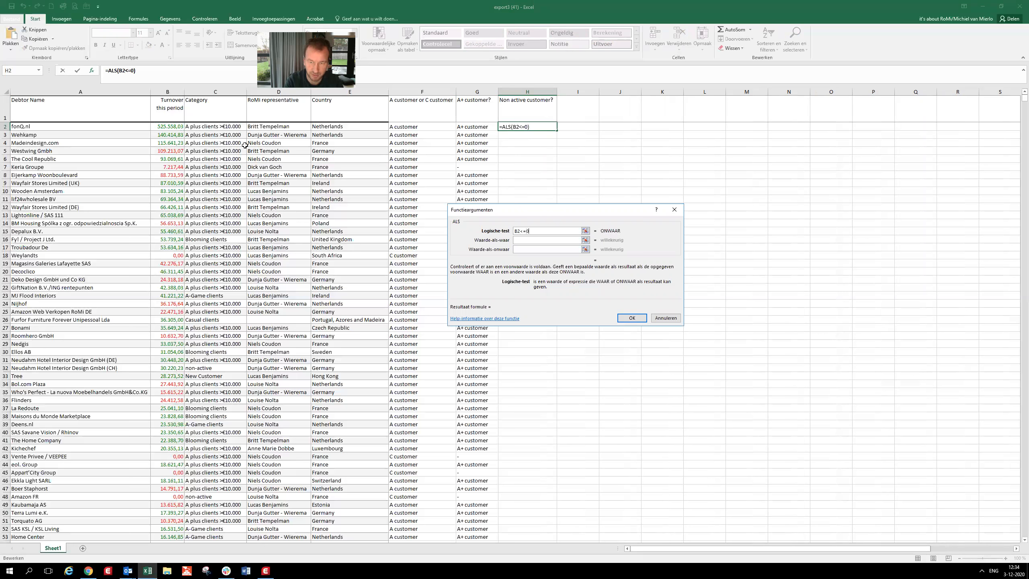
{"action": "key", "text": "Tab"}
- Set the ALS results in H2 to "Non active customer" if true and "-" if false
{"action": "type", "text": "Non ac"}
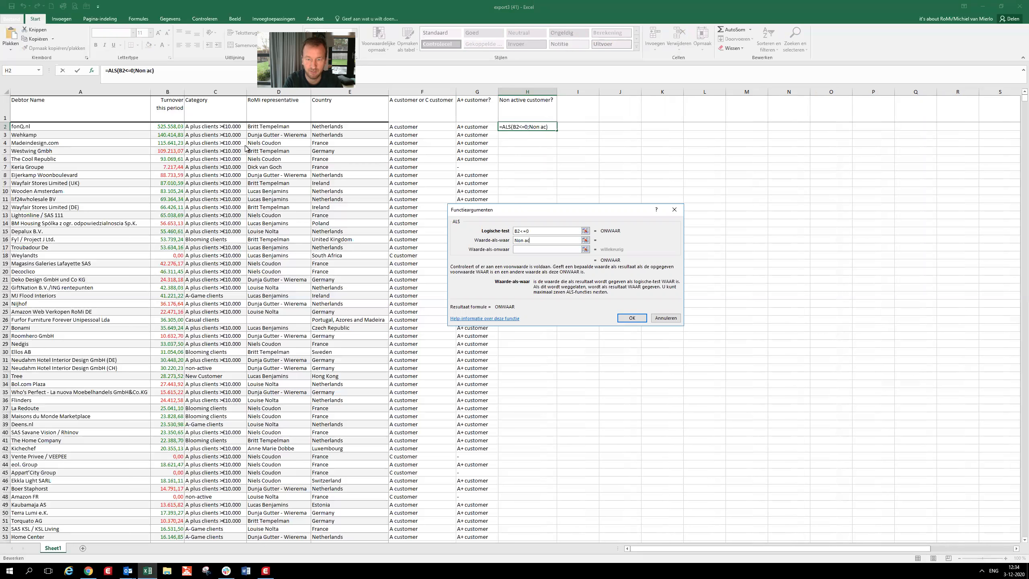
{"action": "type", "text": "tive customer"}
{"action": "key", "text": "Tab"}
{"action": "type", "text": "-"}
{"action": "key", "text": "Tab"}
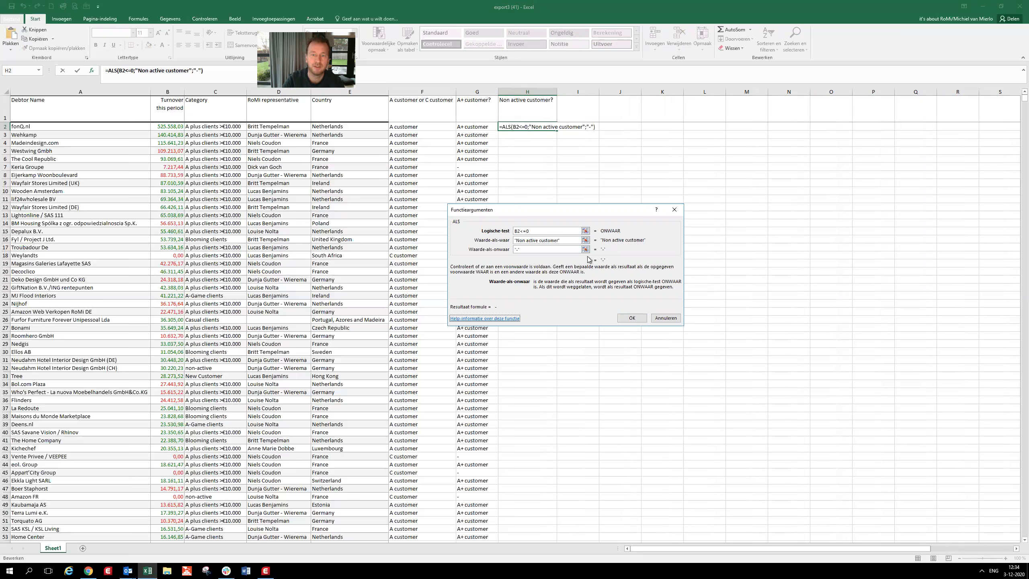
{"action": "left_click", "coordinate": [564, 240]}
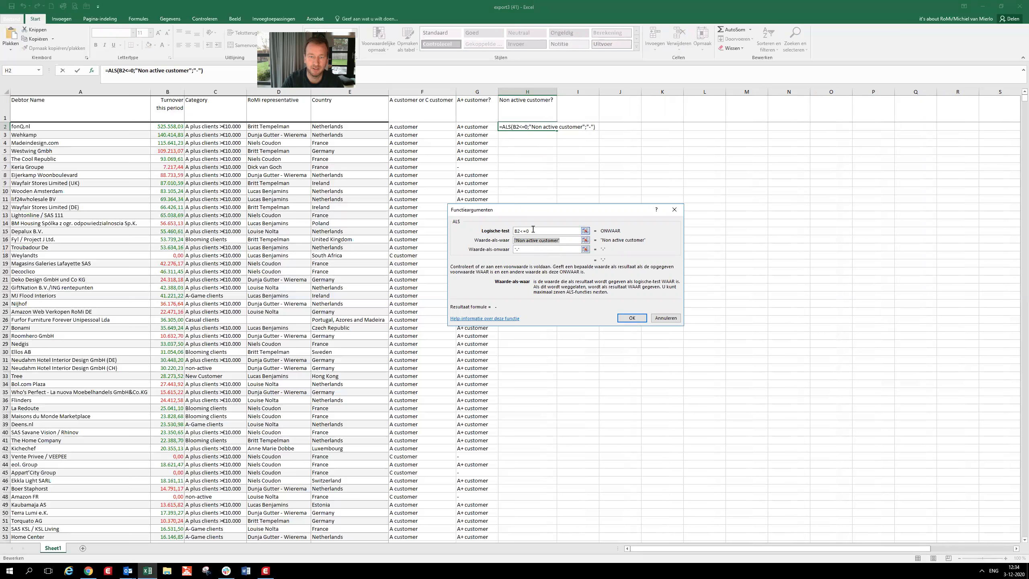
{"action": "left_click_drag", "start_coordinate": [533, 230], "coordinate": [518, 234]}
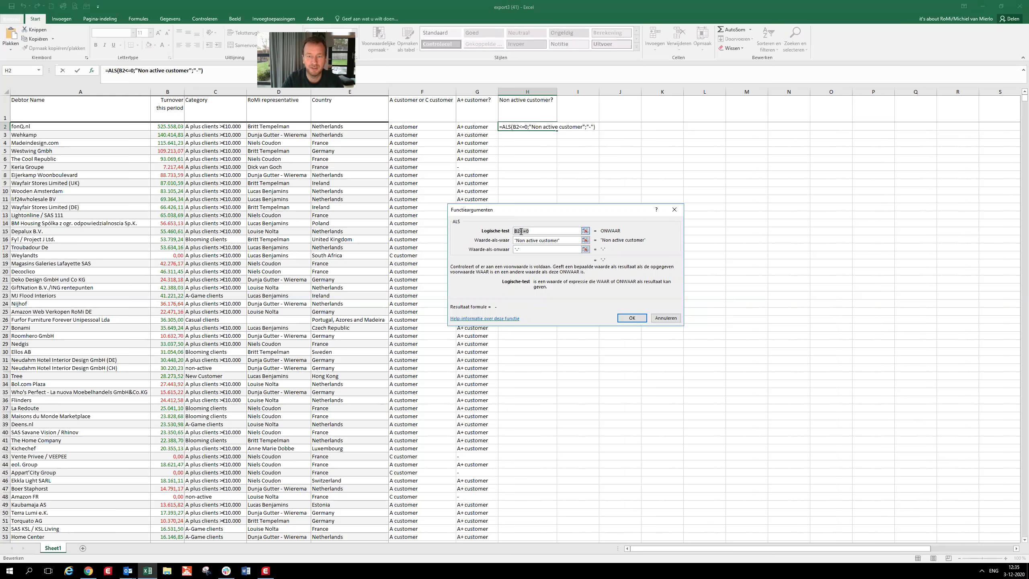
{"action": "left_click", "coordinate": [541, 231]}
{"action": "type", "text": "<"}
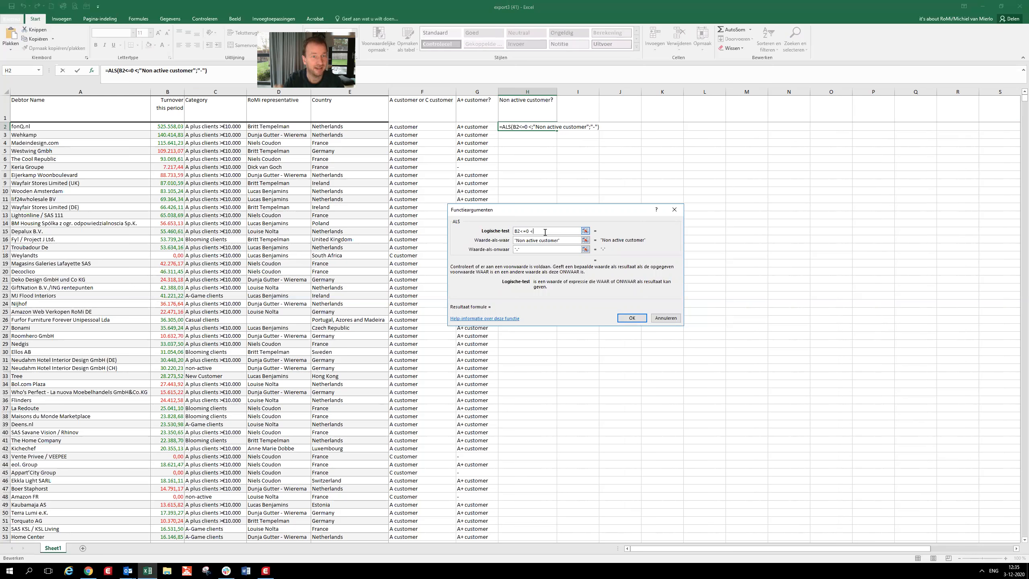
{"action": "key", "text": "BackSpace"}
{"action": "key", "text": "BackSpace"}
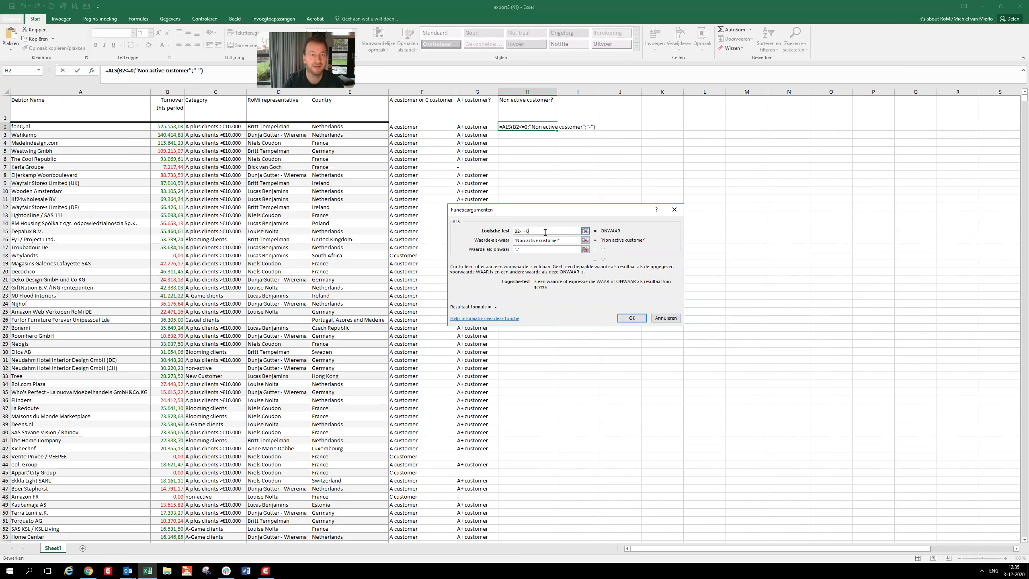
- Confirm the ALS formula in H2 and fill it down to the end of the list
{"action": "left_click", "coordinate": [627, 318]}
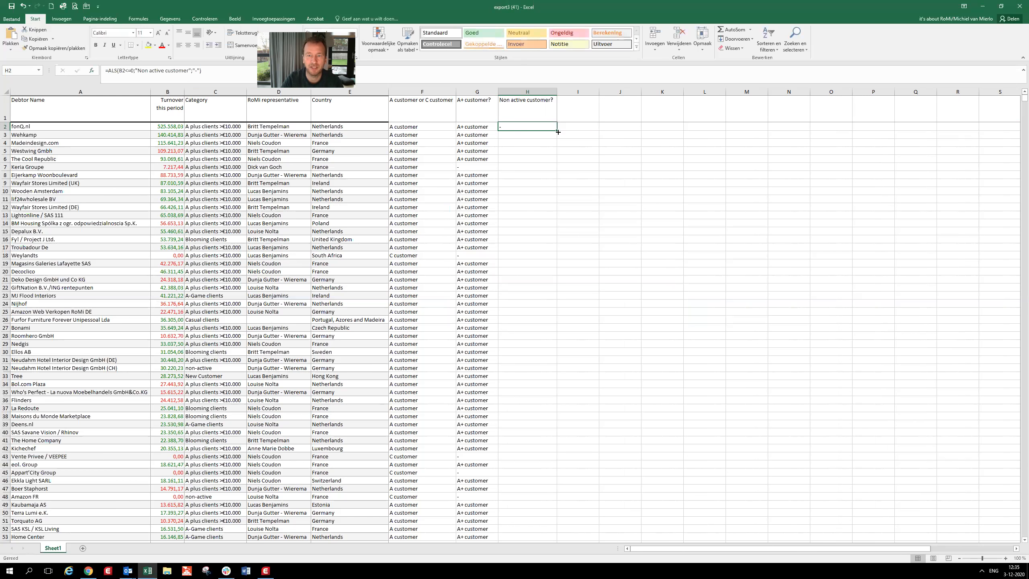
{"action": "double_click", "coordinate": [558, 131]}
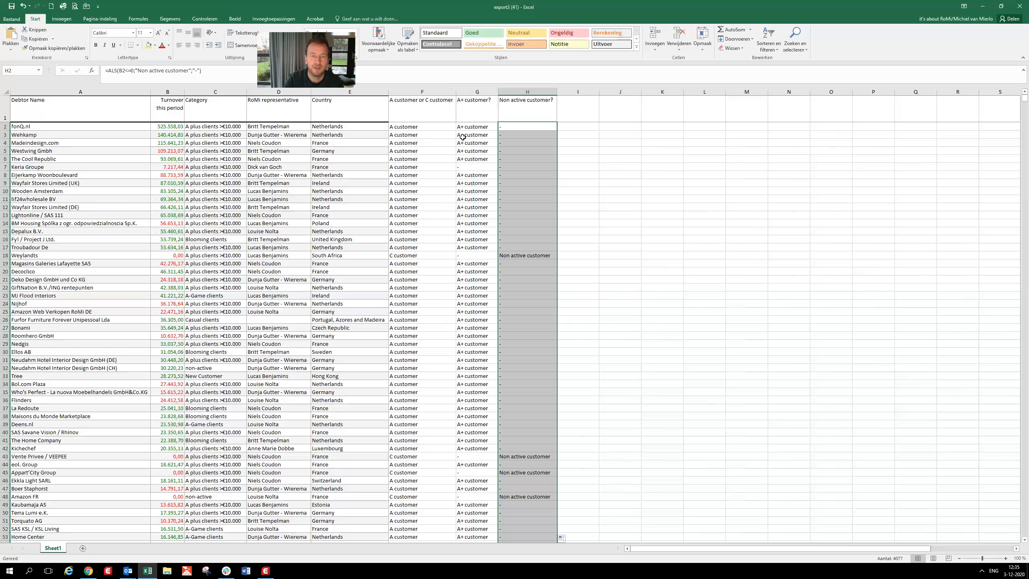
- Examine the ALS formula behind the A or C customer result in F2
{"action": "left_click", "coordinate": [437, 128]}
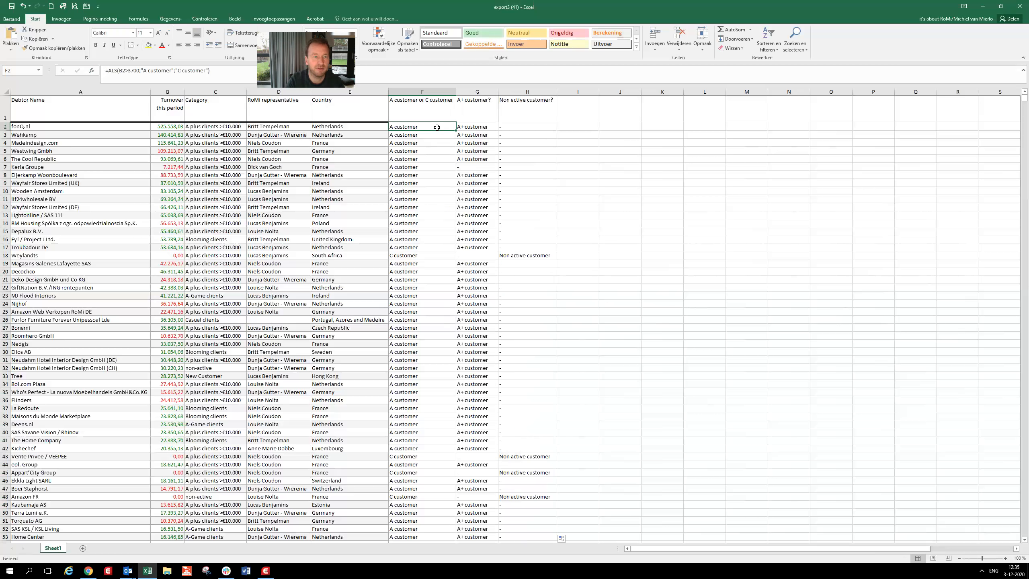
{"action": "left_click", "coordinate": [217, 71]}
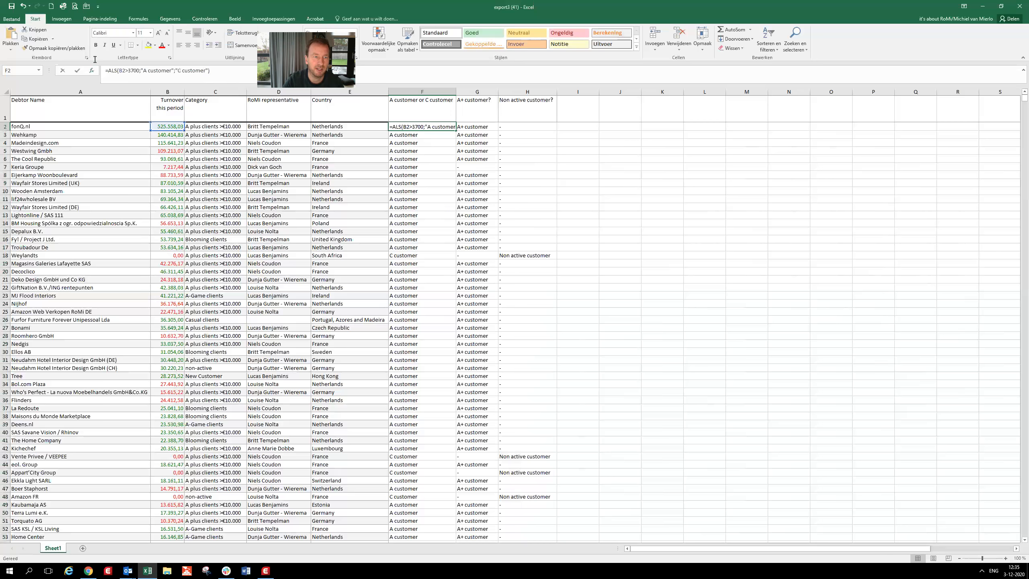
{"action": "left_click_drag", "start_coordinate": [217, 71], "coordinate": [95, 59]}
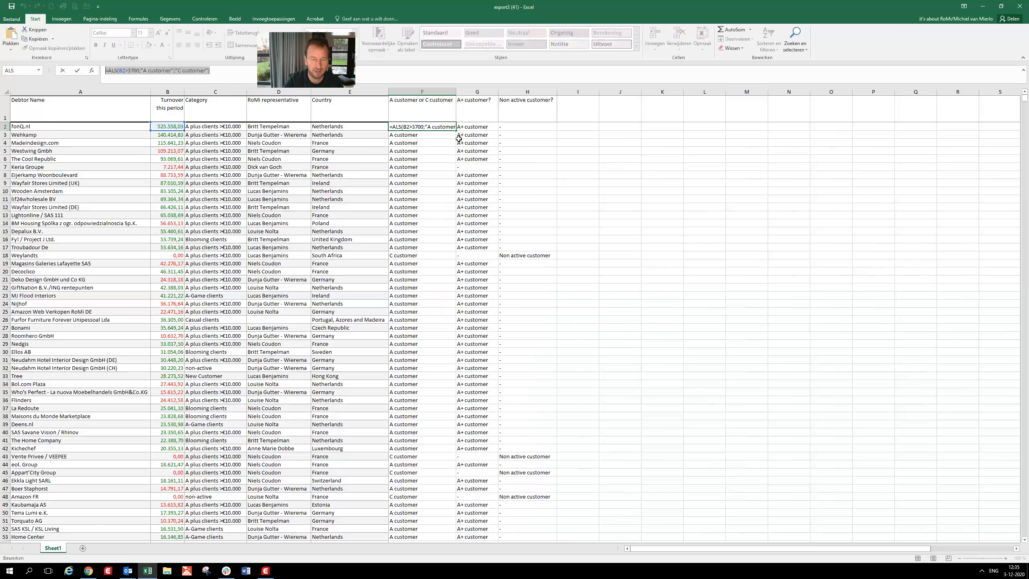
{"action": "key", "text": "Escape"}
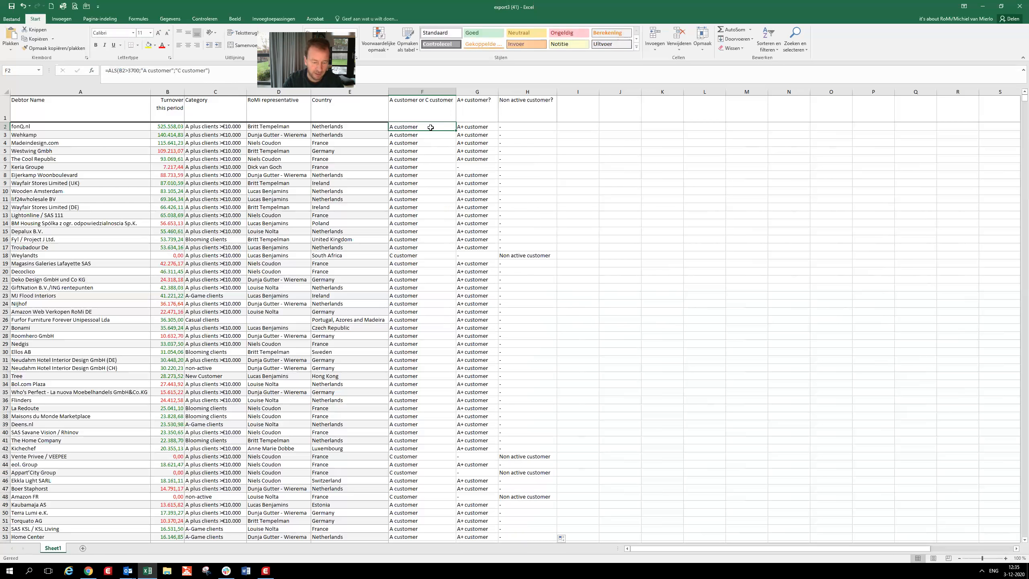
{"action": "key", "text": "ctrl+shift+End"}
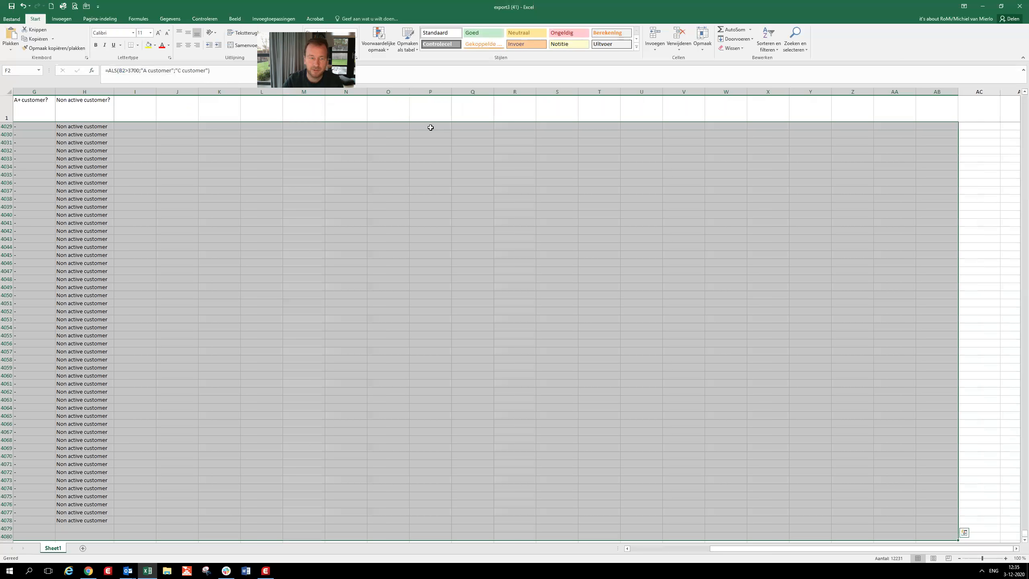
{"action": "key", "text": "ctrl+q"}
{"action": "key", "text": "Left"}
{"action": "key", "text": "Left"}
{"action": "key", "text": "Left"}
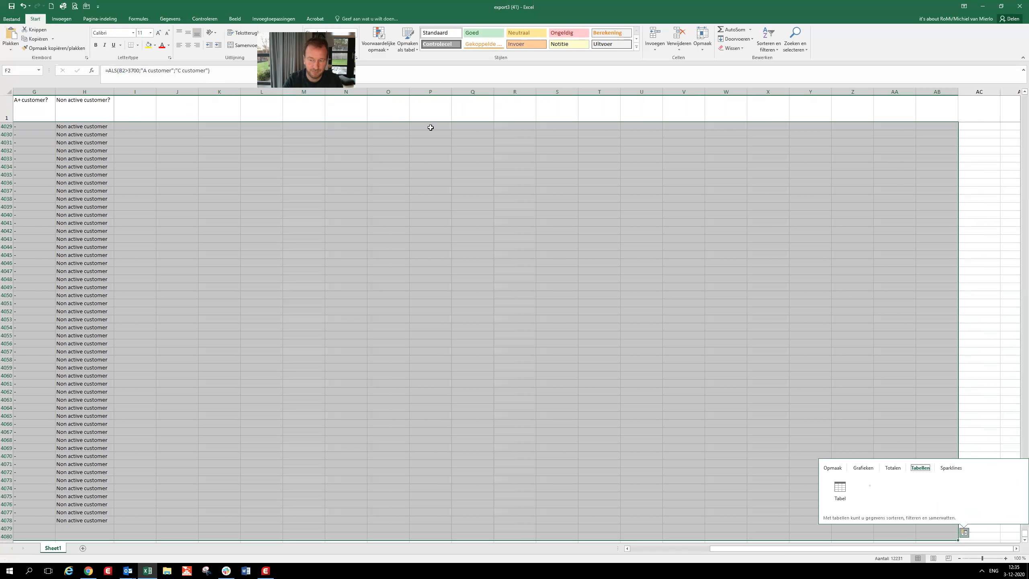
{"action": "key", "text": "Left"}
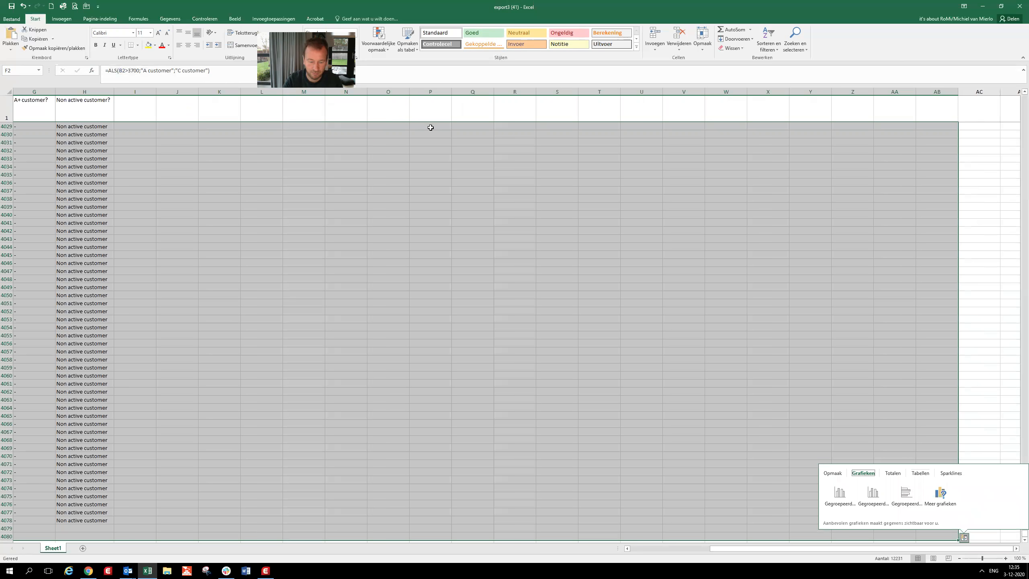
{"action": "key", "text": "Left"}
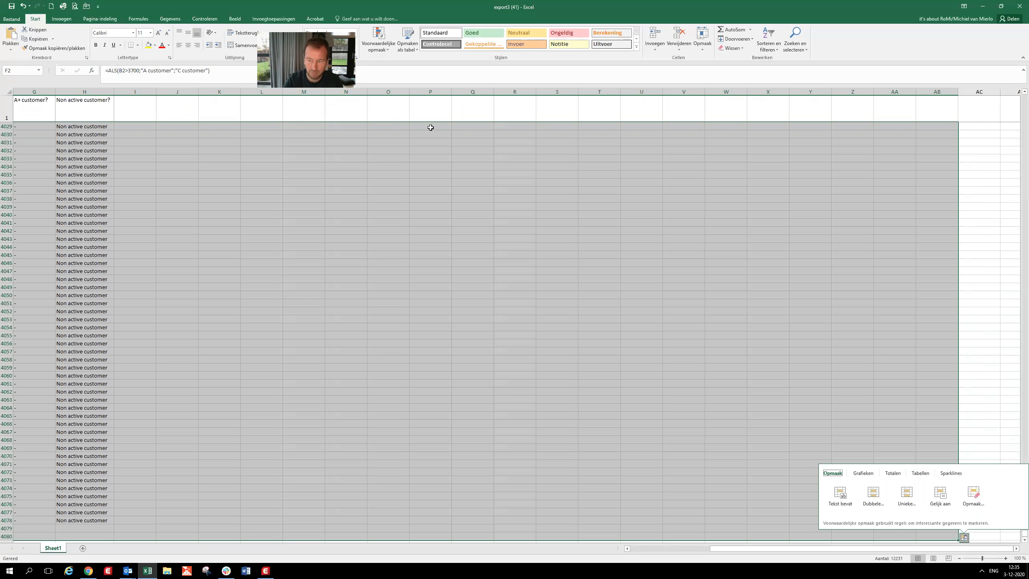
{"action": "key", "text": "Escape"}
{"action": "left_click", "coordinate": [490, 174]}
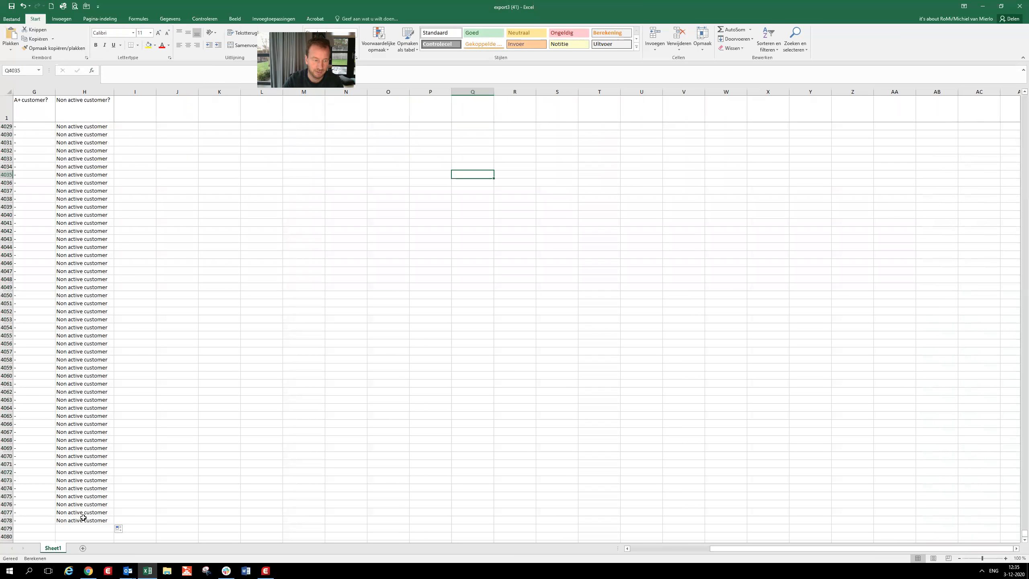
- Copy the formula results in F2:H4078 and paste them back over themselves as values only
{"action": "left_click_drag", "start_coordinate": [76, 512], "coordinate": [291, 4]}
{"action": "left_click_drag", "start_coordinate": [290, 120], "coordinate": [291, 127]}
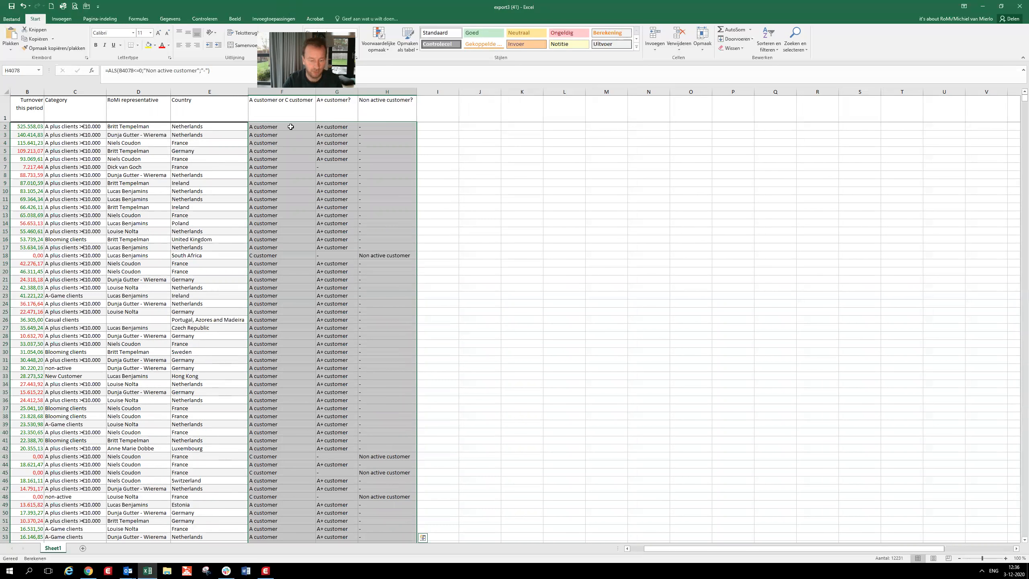
{"action": "key", "text": "ctrl+c"}
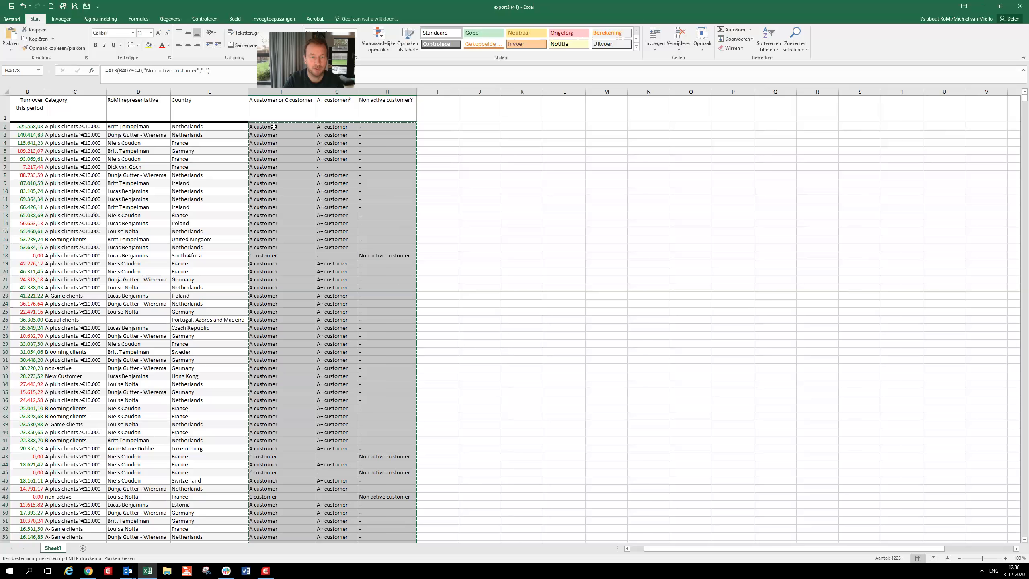
{"action": "right_click", "coordinate": [274, 127]}
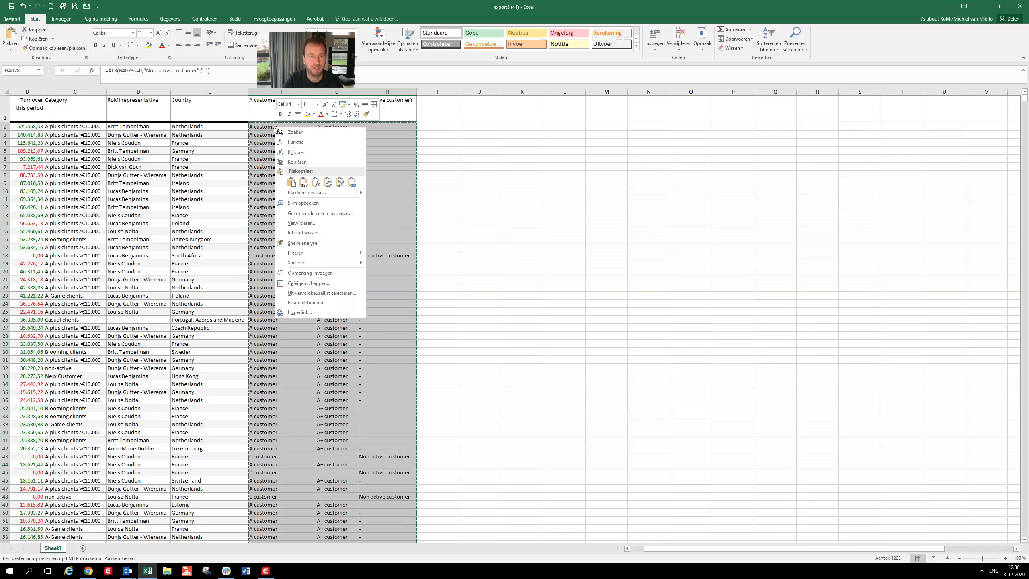
{"action": "left_click", "coordinate": [304, 183]}
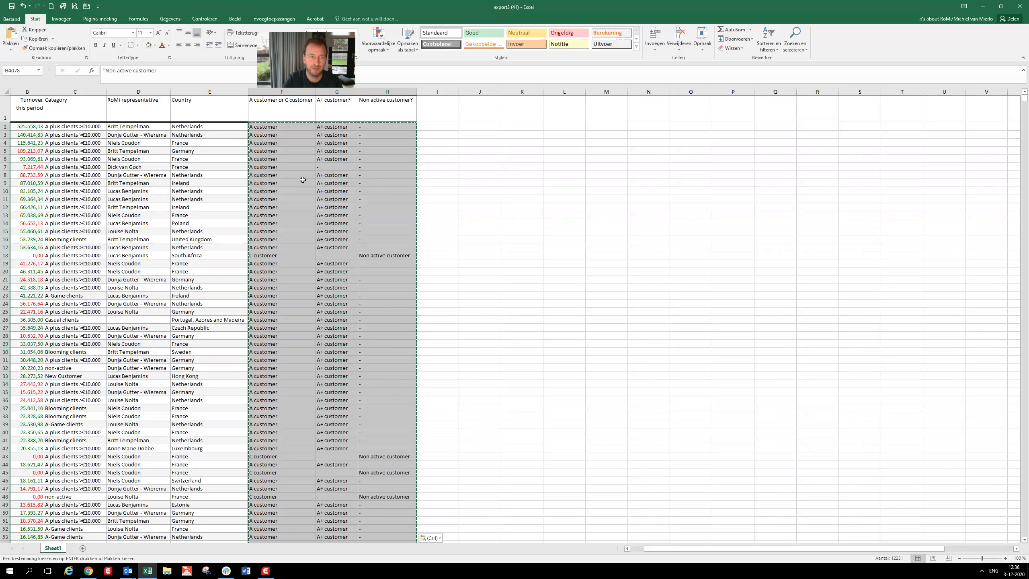
{"action": "key", "text": "Escape"}
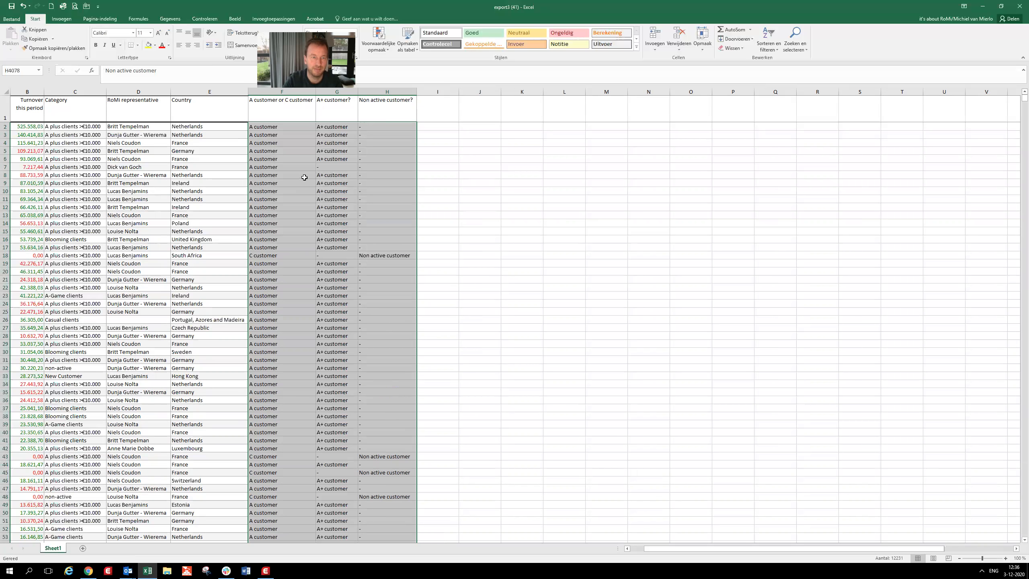
- Examine the content of cell F2 to check whether it holds plain text or a formula
{"action": "left_click", "coordinate": [301, 175]}
{"action": "left_click", "coordinate": [289, 127]}
{"action": "left_click_drag", "start_coordinate": [152, 71], "coordinate": [90, 66]}
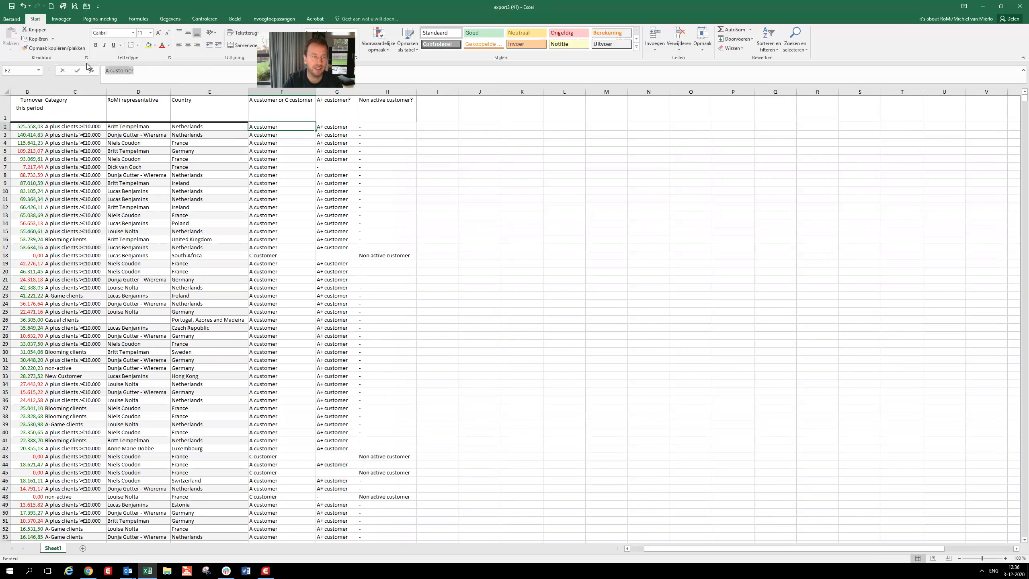
- Add filters to the header row from Debtor Name through Non active customer?
{"action": "left_click", "coordinate": [338, 117]}
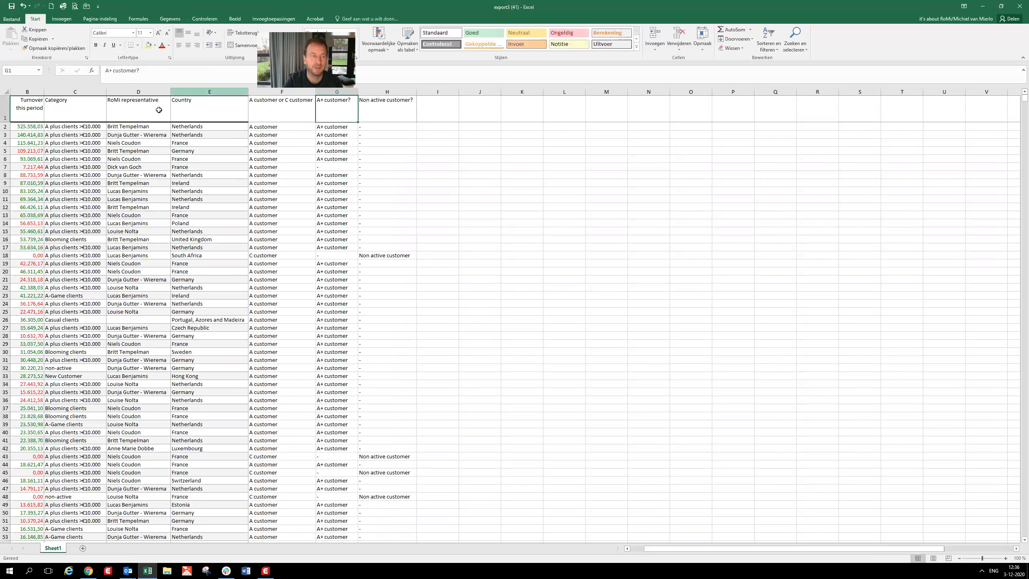
{"action": "left_click", "coordinate": [627, 549]}
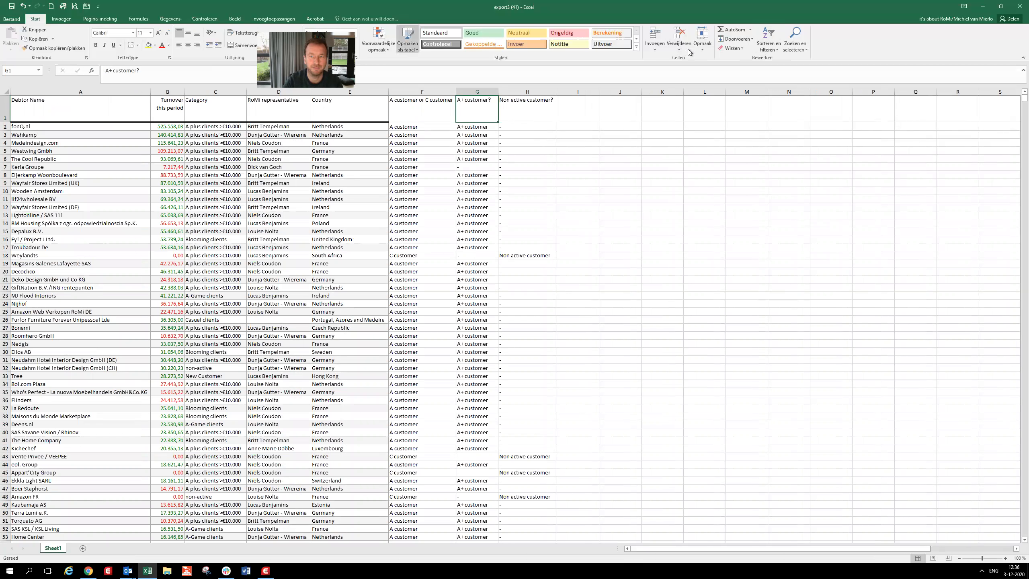
{"action": "left_click", "coordinate": [779, 54]}
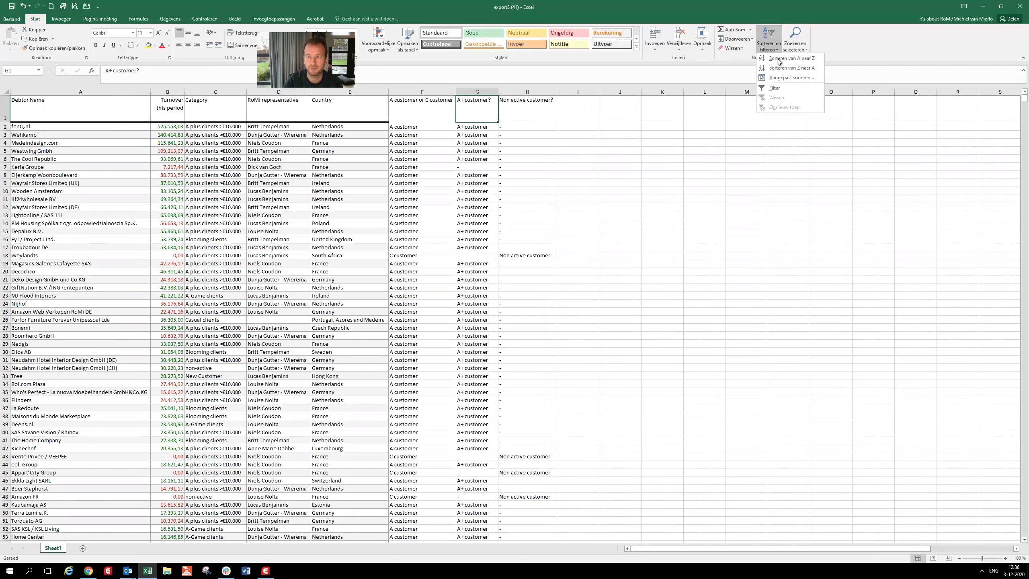
{"action": "left_click", "coordinate": [779, 91]}
{"action": "left_click_drag", "start_coordinate": [520, 109], "coordinate": [81, 107]}
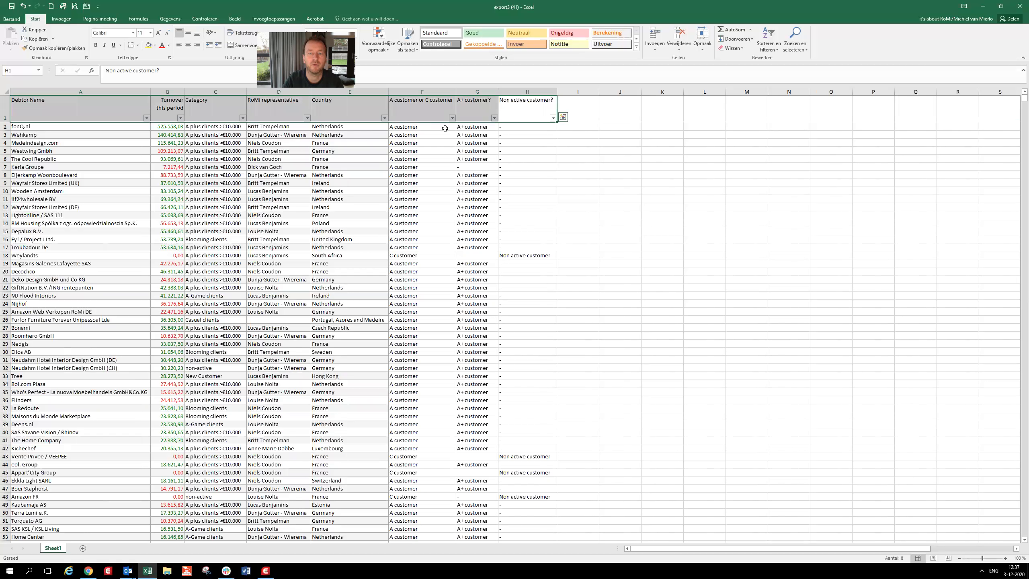
{"action": "left_click", "coordinate": [517, 127]}
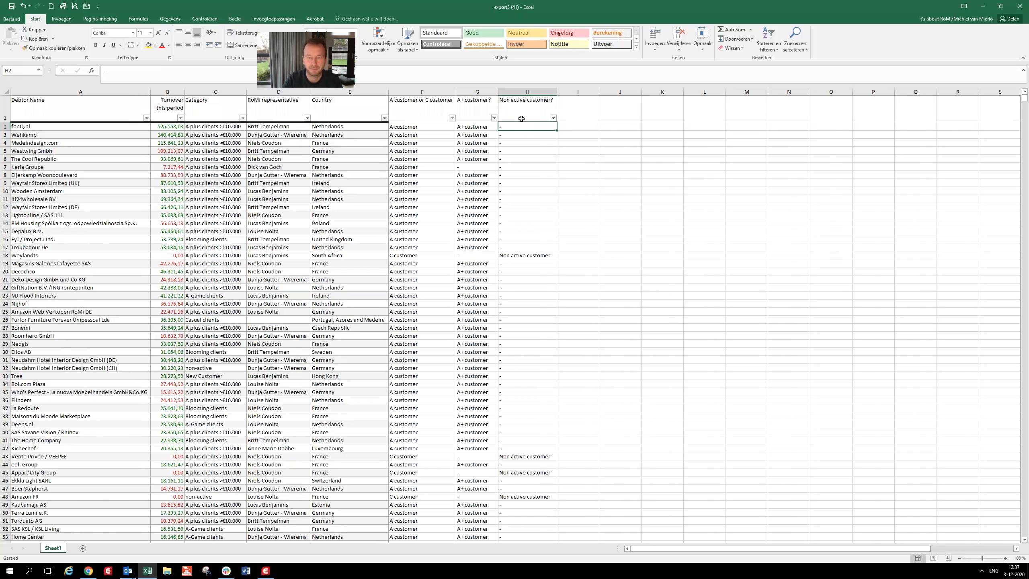
- Sort the A+ customer? column from Z to A and move its "A+ customer" entries over F2:F63, replacing the existing data
{"action": "left_click", "coordinate": [494, 119]}
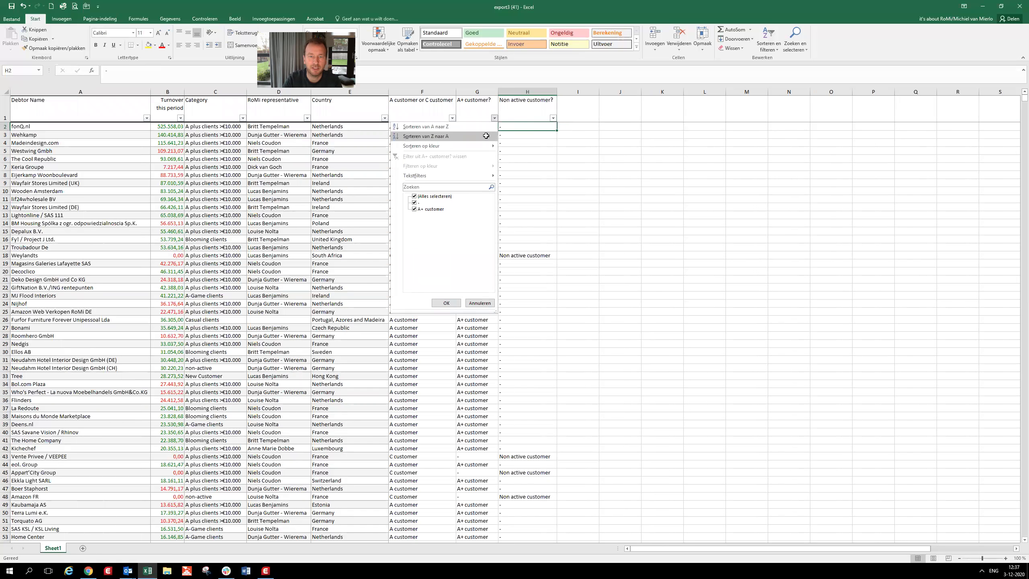
{"action": "left_click", "coordinate": [485, 136]}
{"action": "left_click_drag", "start_coordinate": [480, 129], "coordinate": [448, 360]}
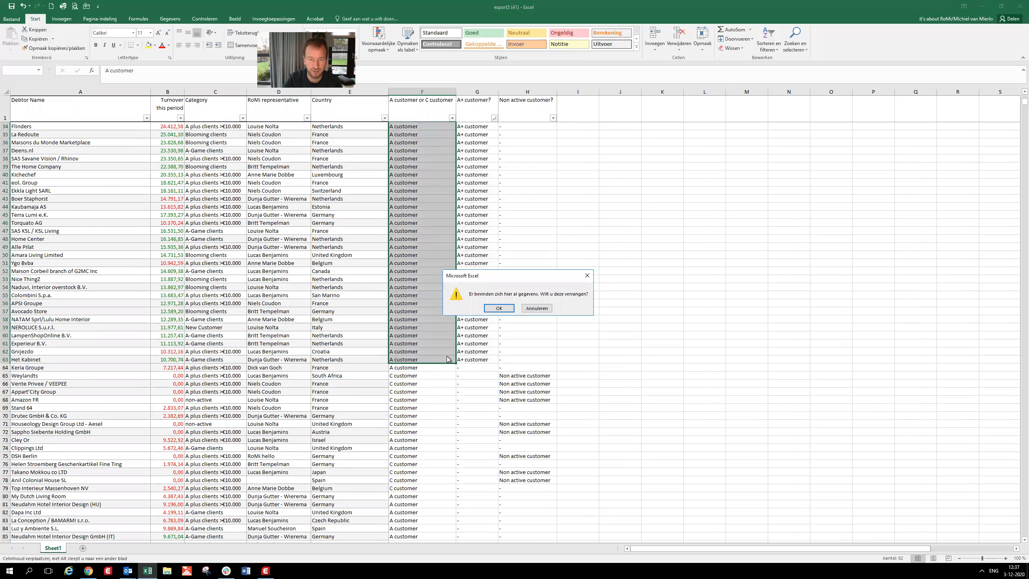
{"action": "left_click", "coordinate": [491, 308]}
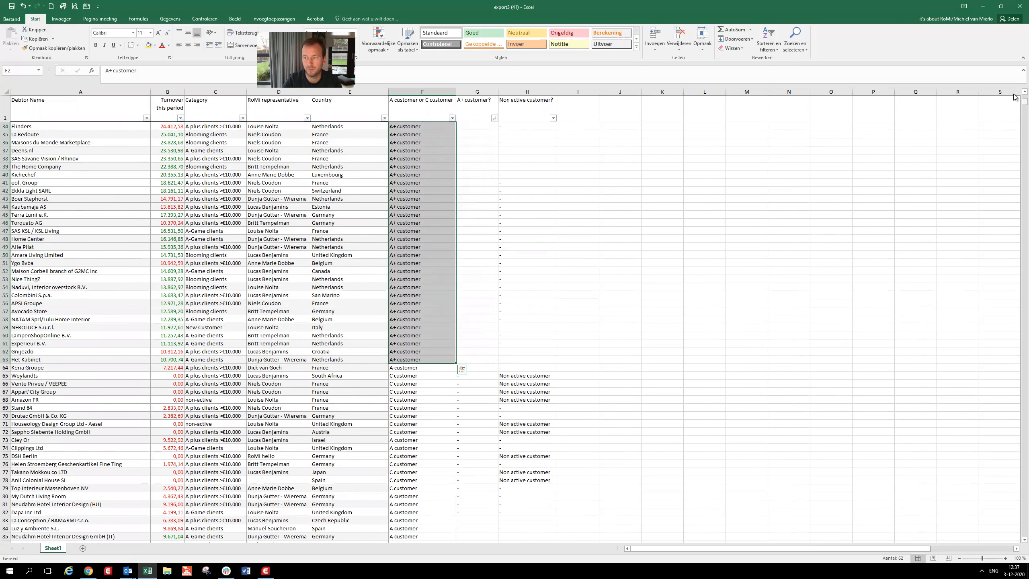
- Sort the Non active customer? column from Z to A and move its "Non active customer" entries over F2:F3082, replacing the existing data
{"action": "scroll", "coordinate": [790, 107], "scroll_direction": "up", "scroll_amount": 11}
{"action": "left_click", "coordinate": [553, 117]}
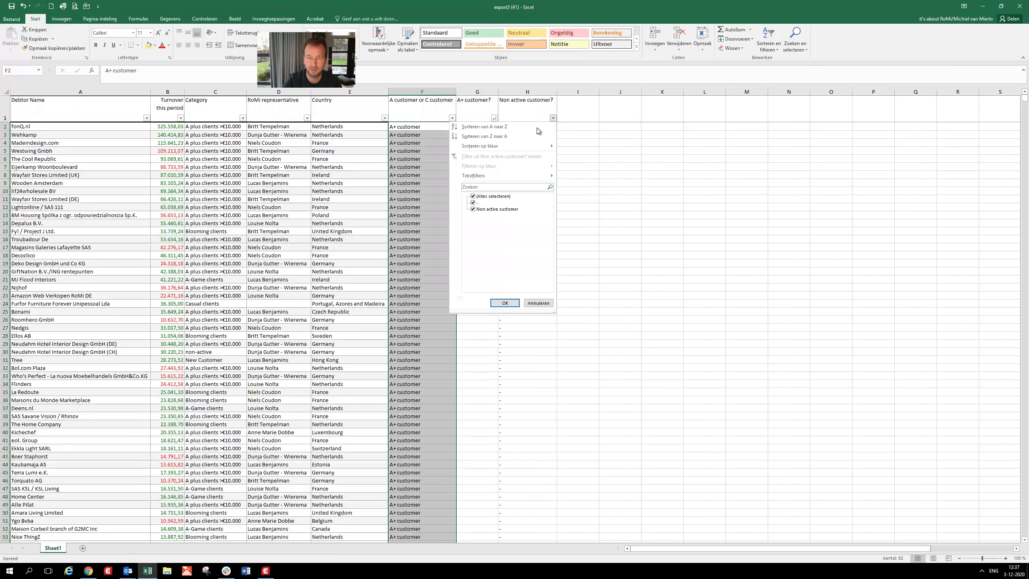
{"action": "left_click", "coordinate": [518, 136]}
{"action": "left_click_drag", "start_coordinate": [514, 128], "coordinate": [533, 311]}
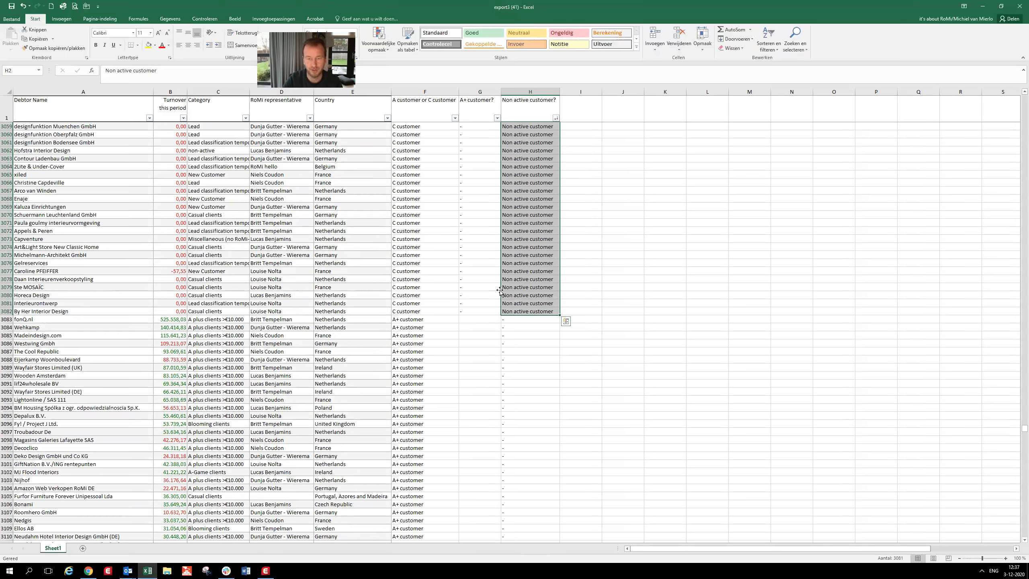
{"action": "left_click_drag", "start_coordinate": [502, 292], "coordinate": [433, 234]}
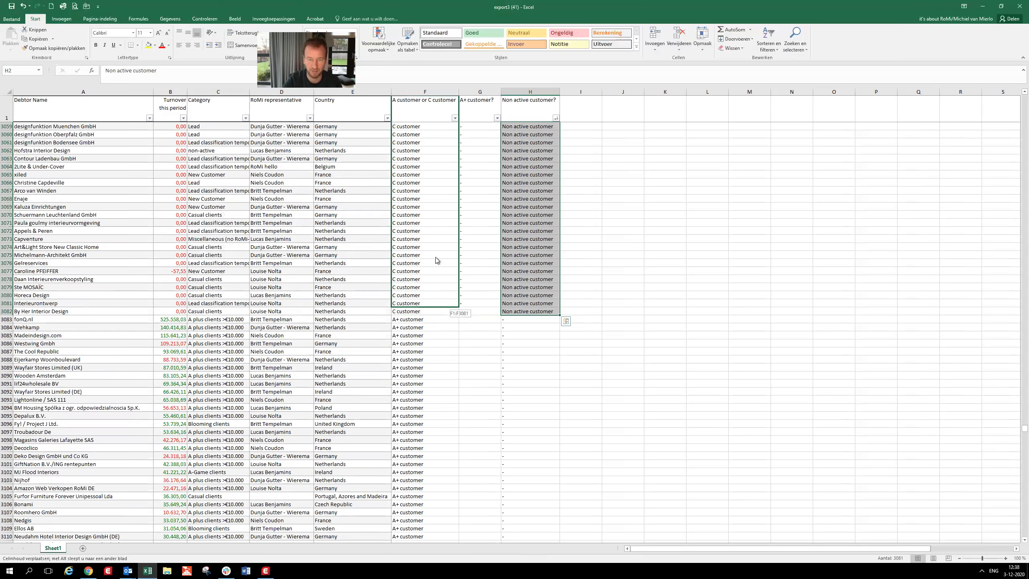
{"action": "left_click_drag", "start_coordinate": [437, 281], "coordinate": [449, 291]}
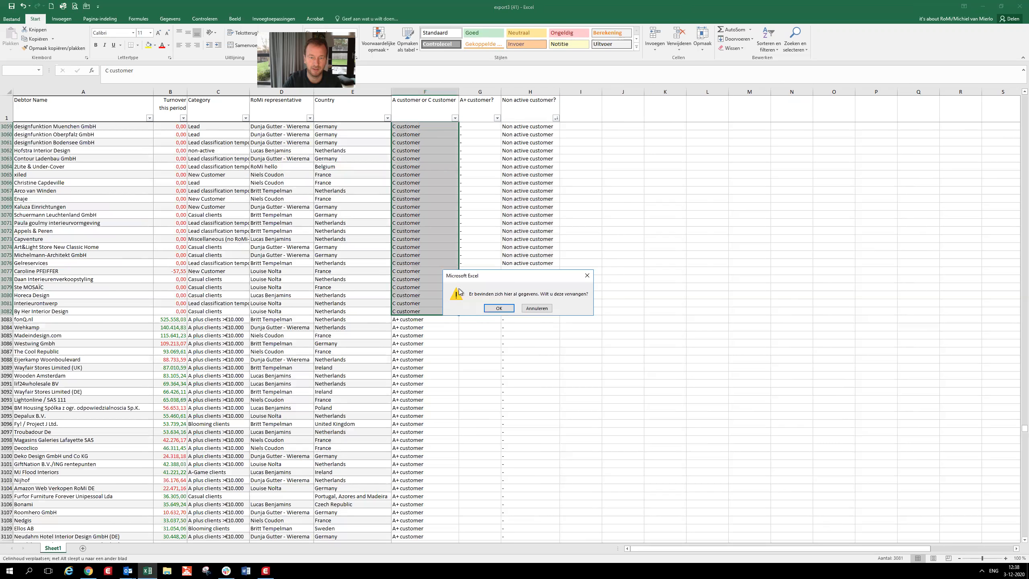
{"action": "left_click", "coordinate": [500, 308]}
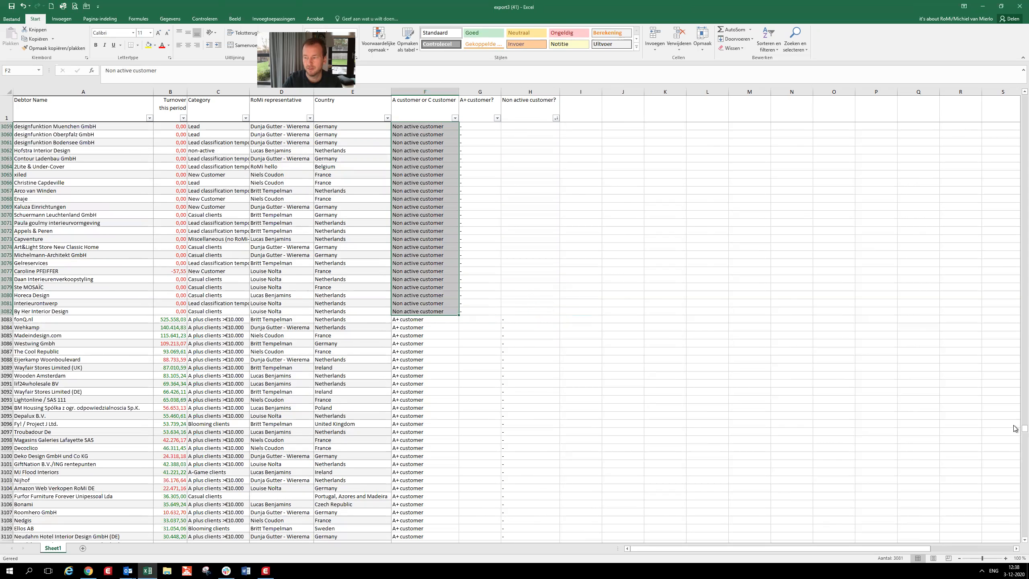
- Change the header in F1 to "New category"
{"action": "left_click_drag", "start_coordinate": [1024, 429], "coordinate": [1020, 98]}
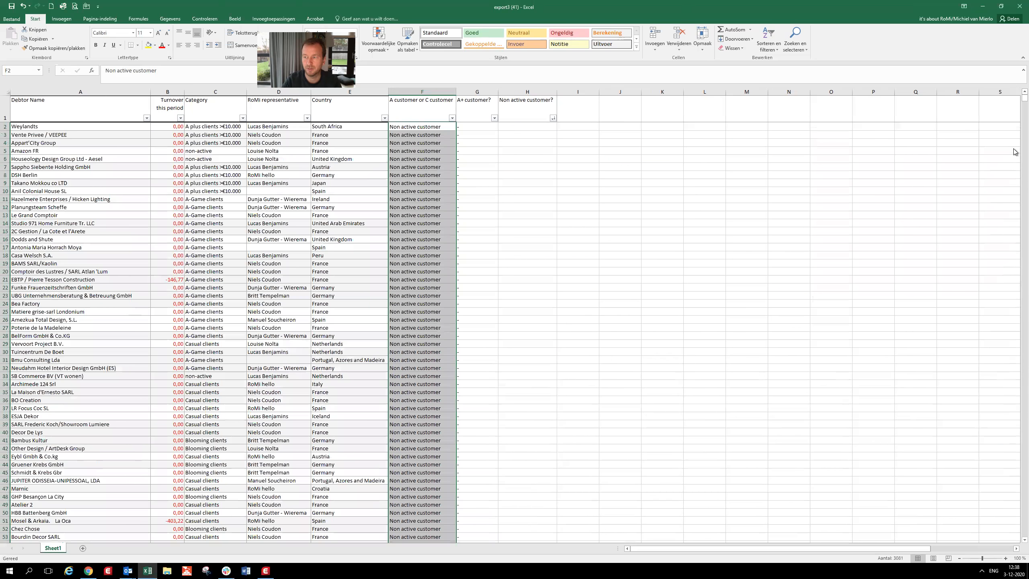
{"action": "left_click", "coordinate": [407, 102]}
{"action": "type", "text": "New categ"}
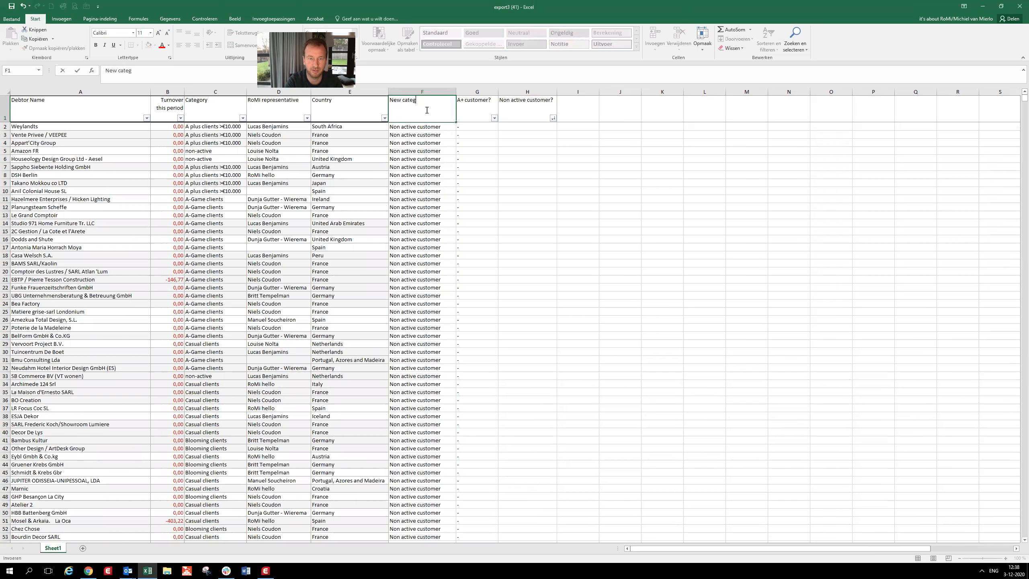
{"action": "type", "text": "ory"}
{"action": "key", "text": "Tab"}
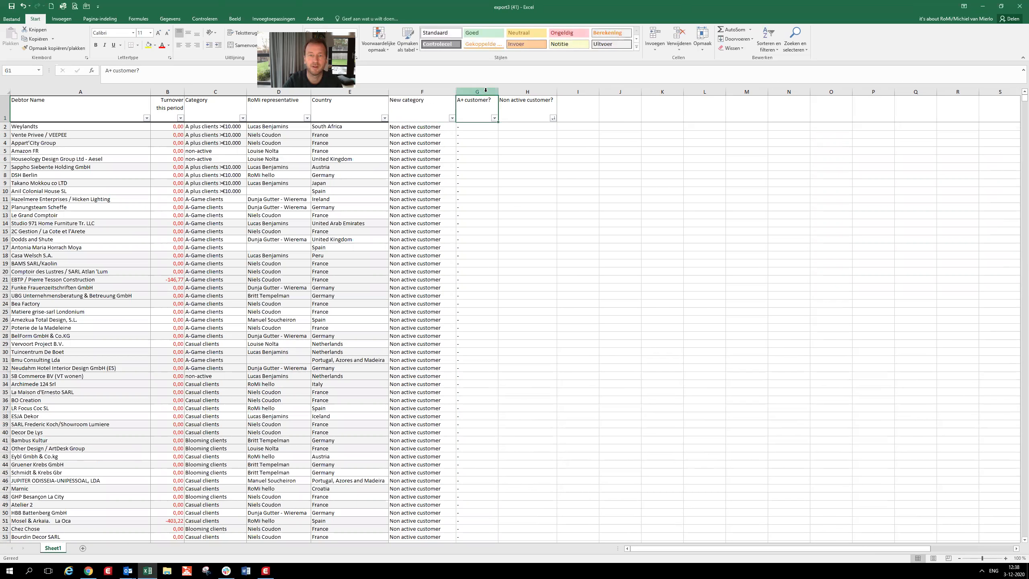
- Delete the A+ customer? and Non active customer? columns, G and H
{"action": "left_click", "coordinate": [486, 92]}
{"action": "left_click_drag", "start_coordinate": [513, 92], "coordinate": [515, 92]}
{"action": "right_click", "coordinate": [516, 92]}
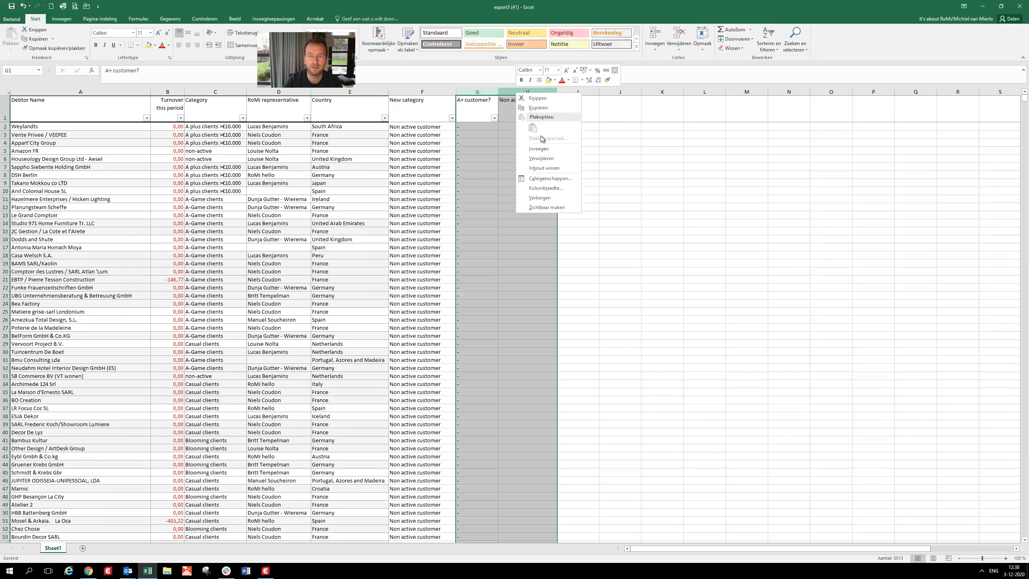
{"action": "left_click", "coordinate": [547, 156]}
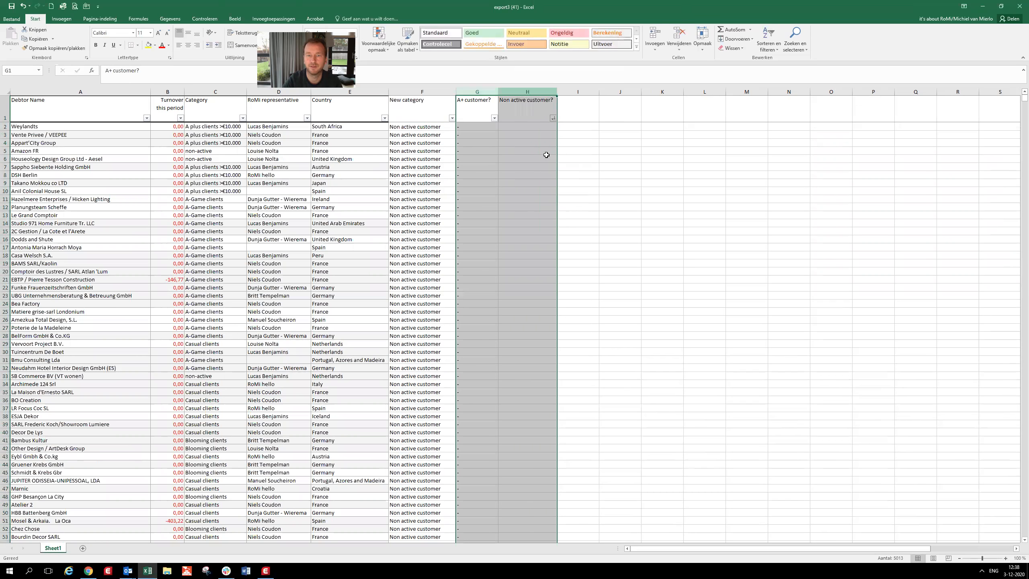
- Sort the list by the New category column from A to Z
{"action": "left_click", "coordinate": [452, 118]}
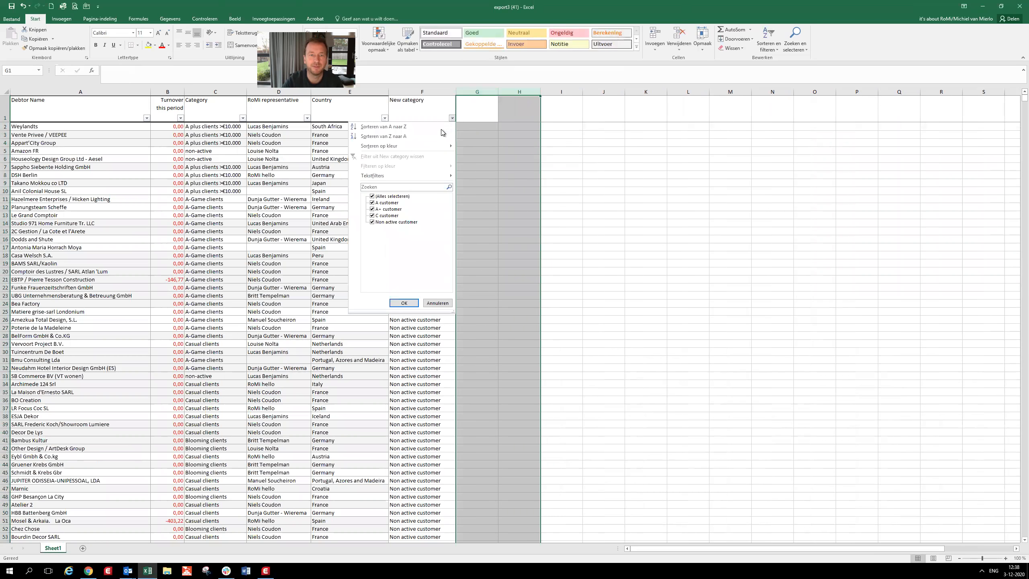
{"action": "left_click", "coordinate": [396, 127]}
{"action": "left_click", "coordinate": [404, 134]}
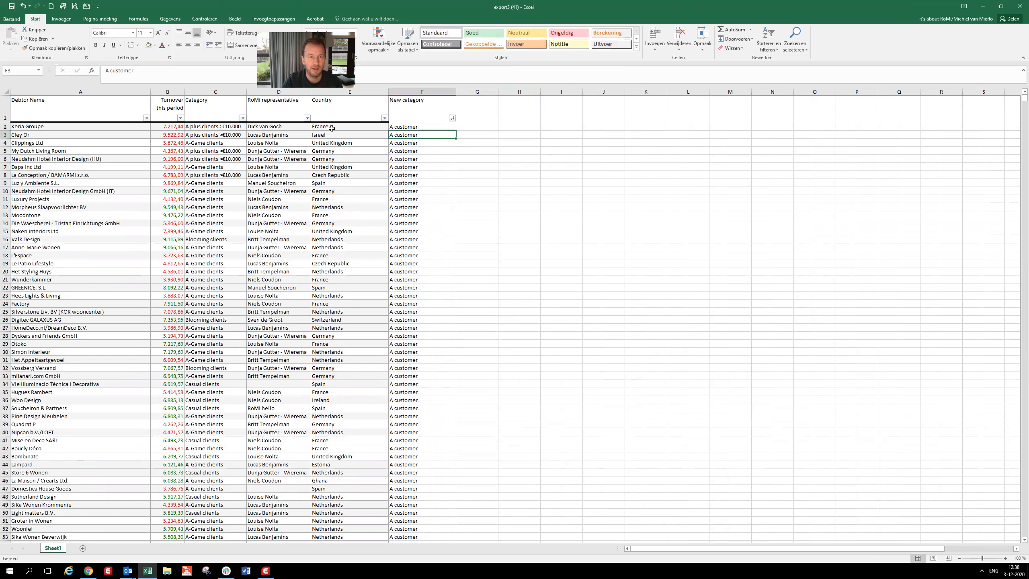
- Rename the worksheet Sheet1 as "New Category"
{"action": "right_click", "coordinate": [56, 549]}
{"action": "left_click", "coordinate": [104, 473]}
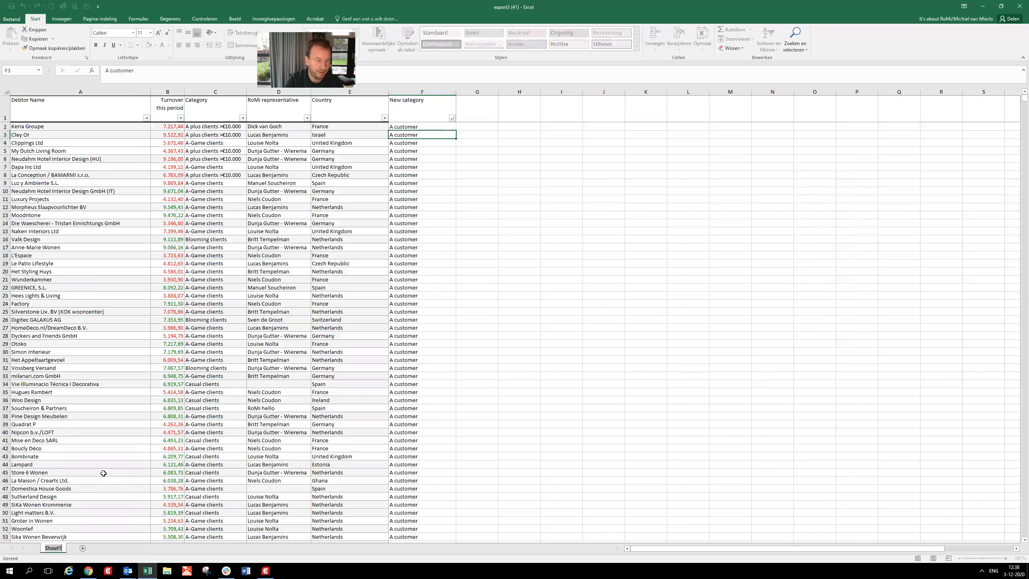
{"action": "type", "text": "New Category"}
{"action": "key", "text": "Return"}
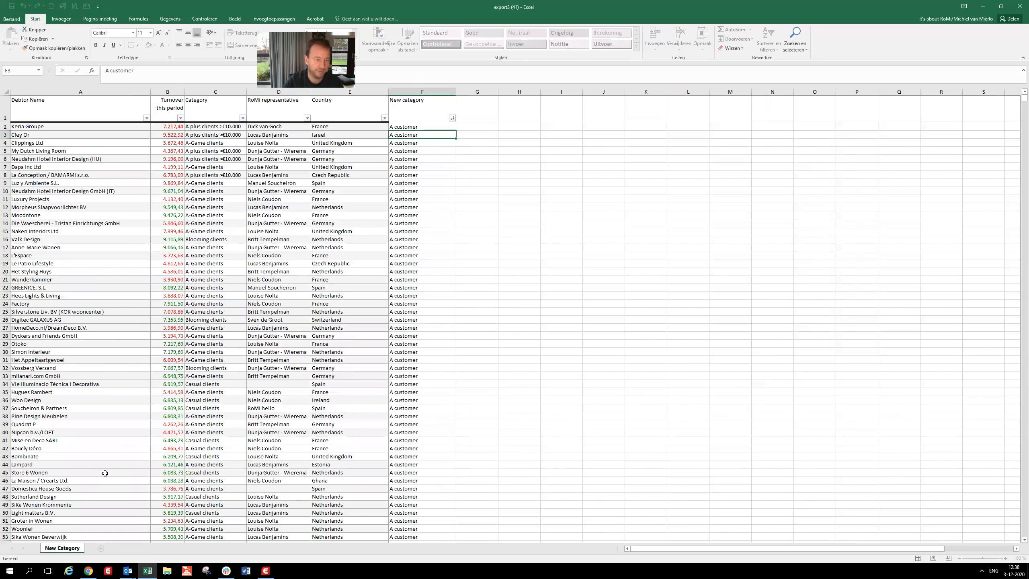
{"action": "left_click", "coordinate": [103, 466]}
- Remove the fill colour from the whole client list, from the header row through row 4078, columns A to F
{"action": "left_click", "coordinate": [114, 108]}
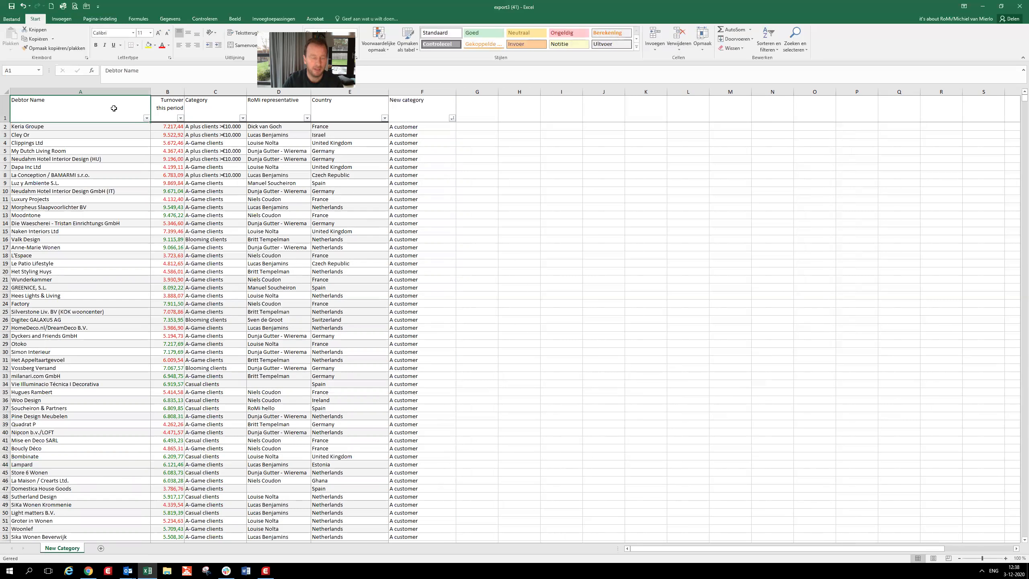
{"action": "key", "text": "ctrl+shift+Right"}
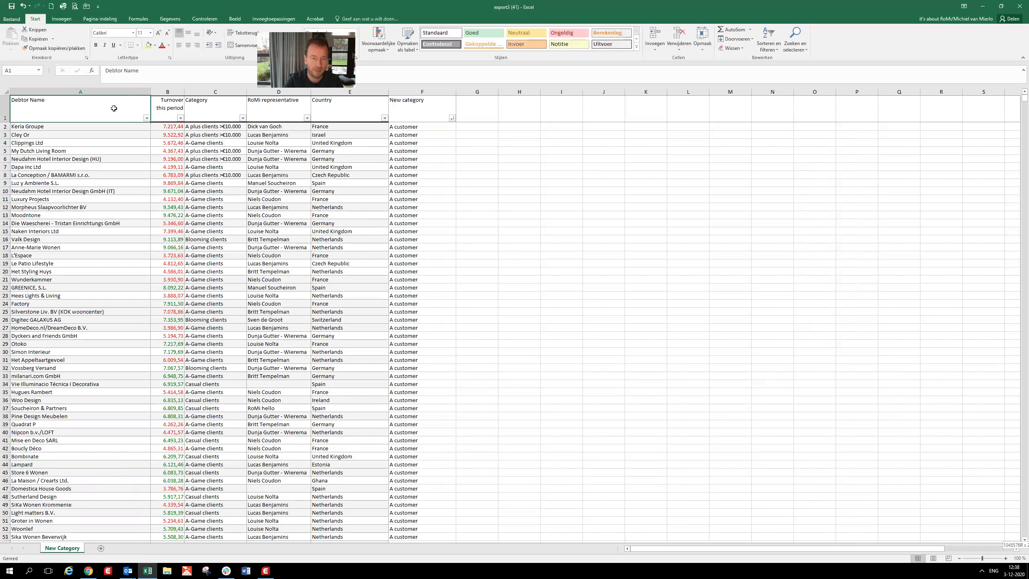
{"action": "key", "text": "ctrl+shift+Down"}
{"action": "key", "text": "shift+Up"}
{"action": "key", "text": "shift+Up"}
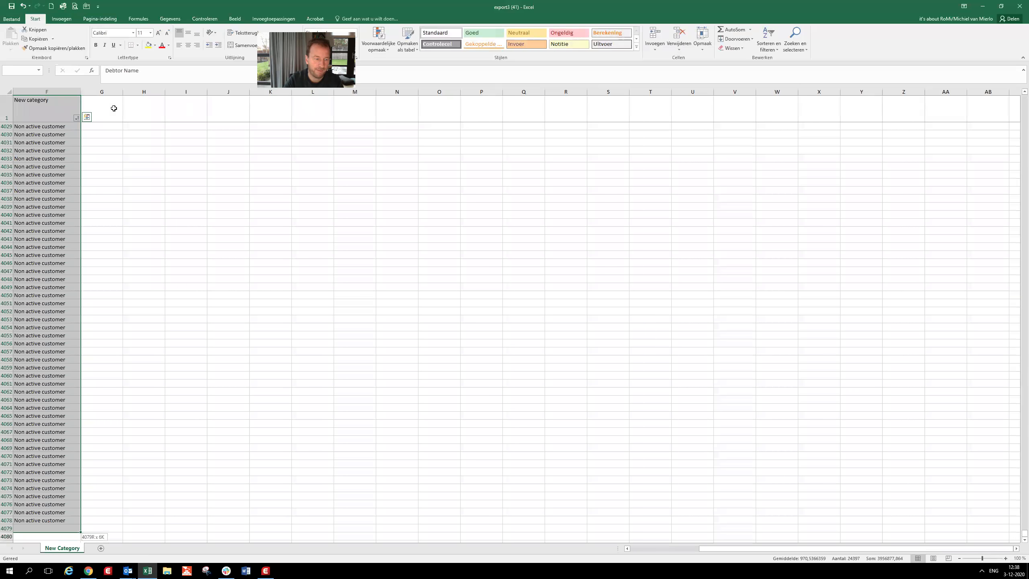
{"action": "left_click_drag", "start_coordinate": [797, 550], "coordinate": [728, 550]}
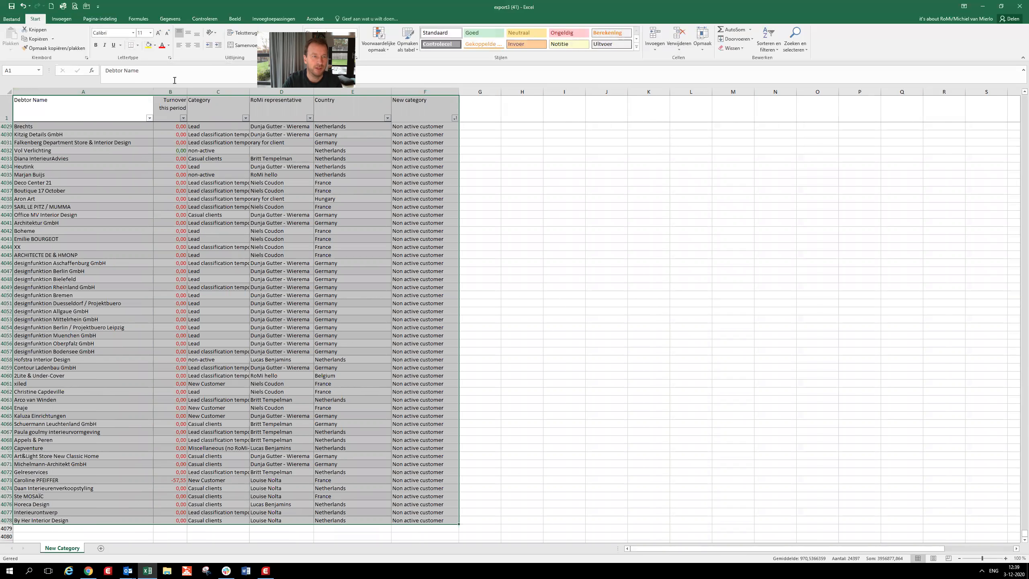
{"action": "left_click", "coordinate": [154, 45]}
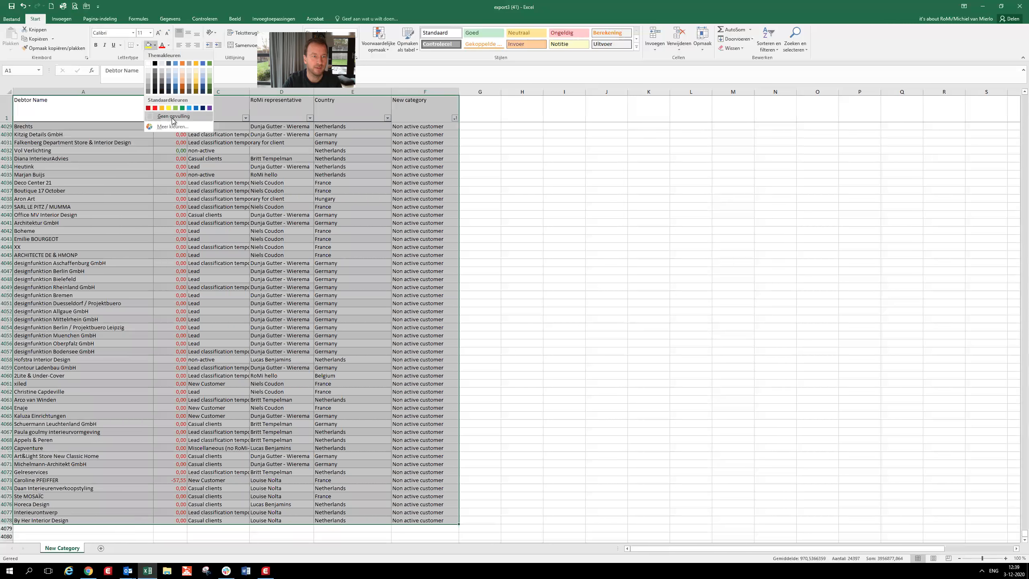
{"action": "left_click", "coordinate": [172, 117]}
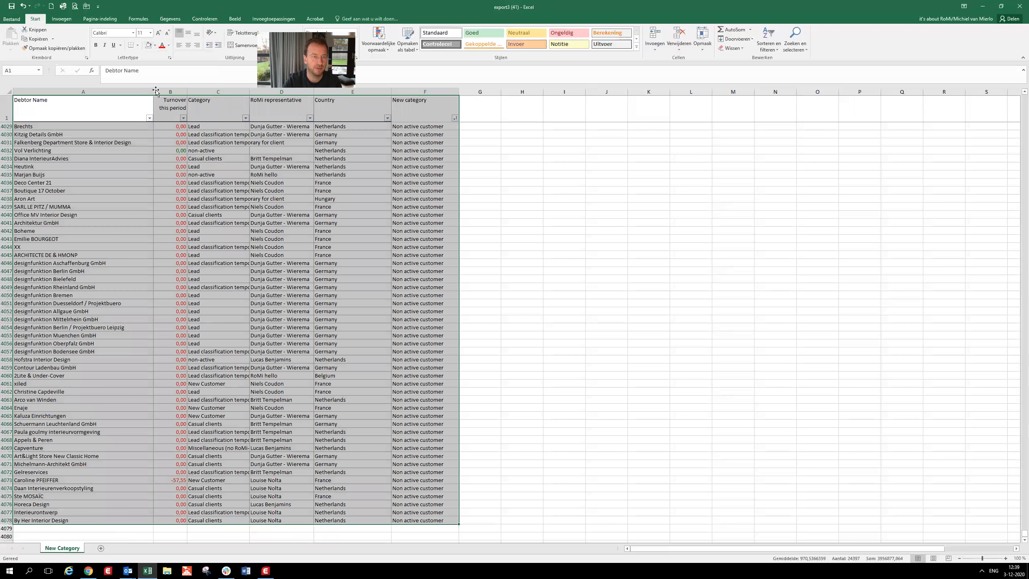
- Give the selected list thin horizontal borders at the top, between the rows and at the bottom, without vertical lines
{"action": "left_click", "coordinate": [138, 46]}
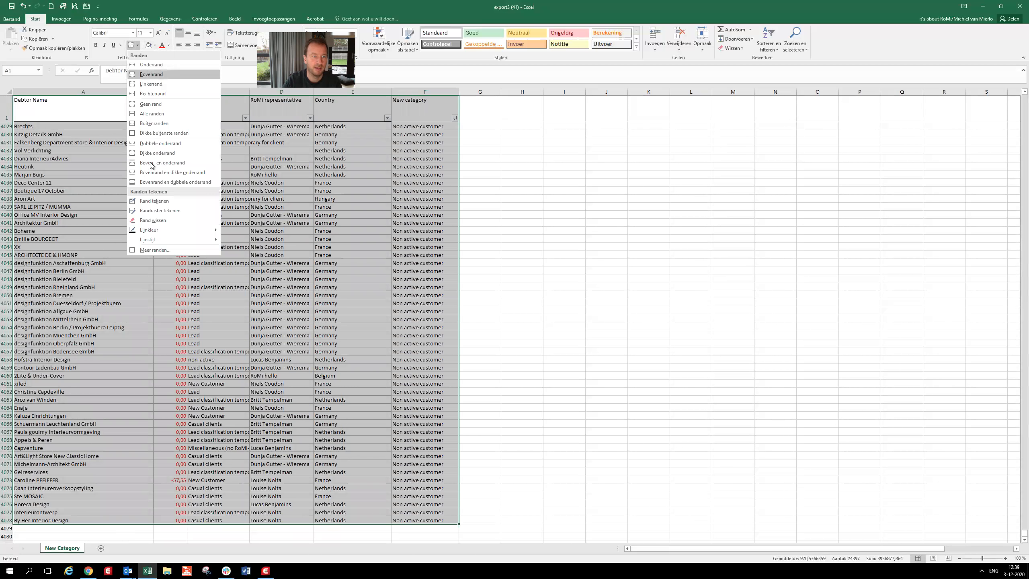
{"action": "left_click", "coordinate": [153, 249]}
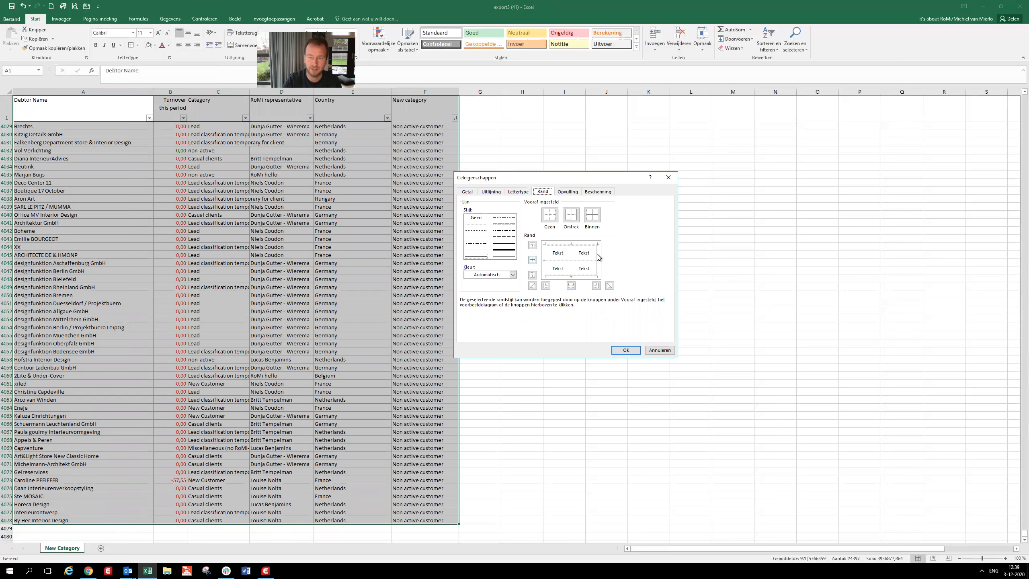
{"action": "left_click", "coordinate": [598, 257]}
{"action": "left_click", "coordinate": [583, 260]}
{"action": "left_click", "coordinate": [584, 246]}
{"action": "left_click", "coordinate": [582, 277]}
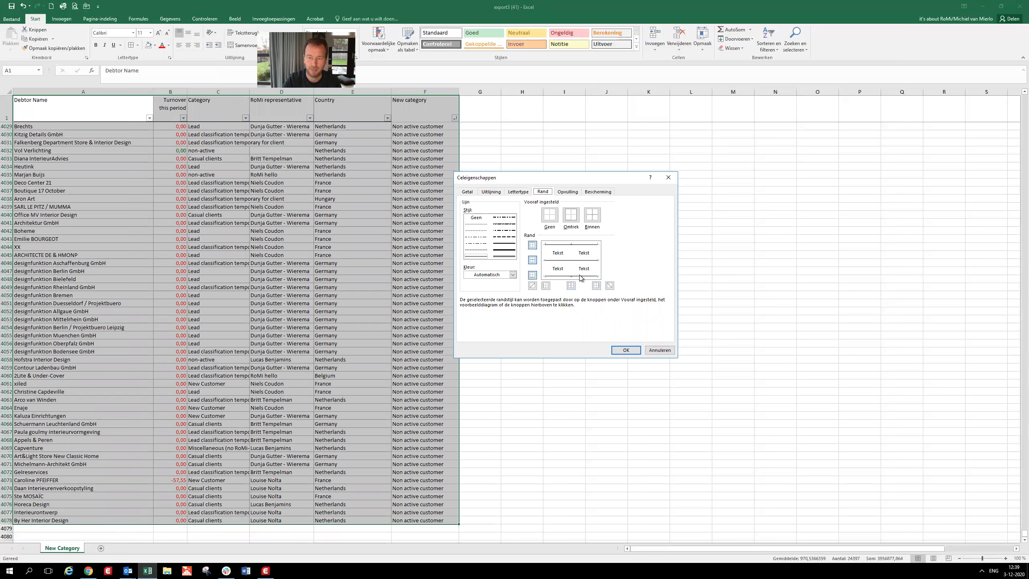
{"action": "left_click", "coordinate": [502, 251]}
{"action": "left_click", "coordinate": [561, 246]}
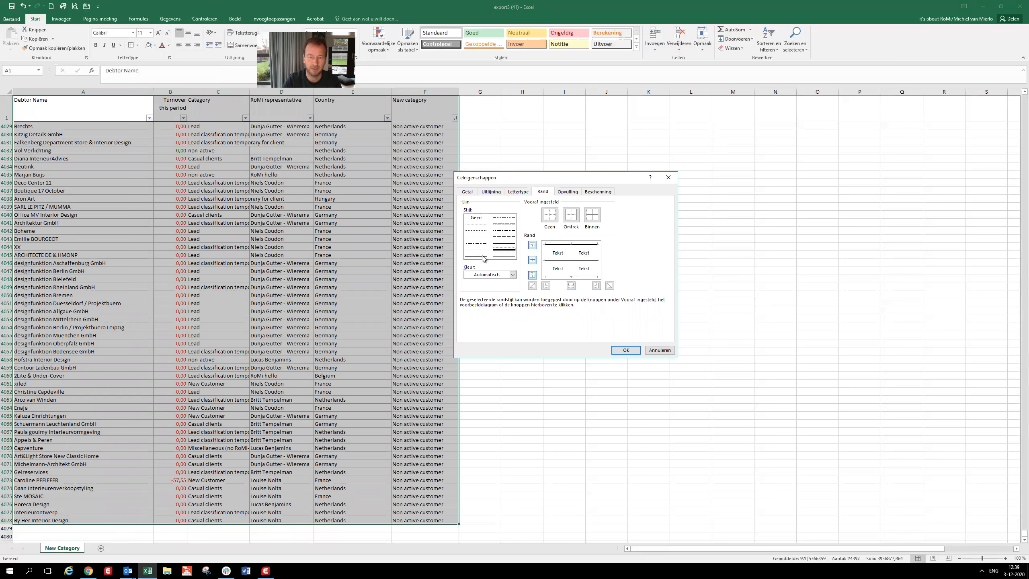
{"action": "left_click", "coordinate": [478, 257]}
{"action": "left_click", "coordinate": [564, 245]}
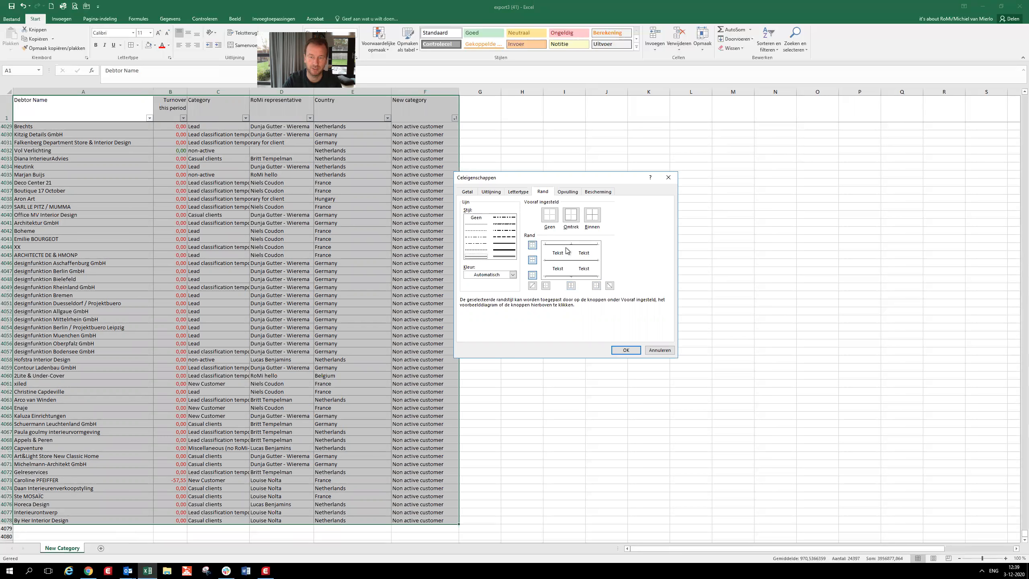
{"action": "left_click", "coordinate": [625, 349]}
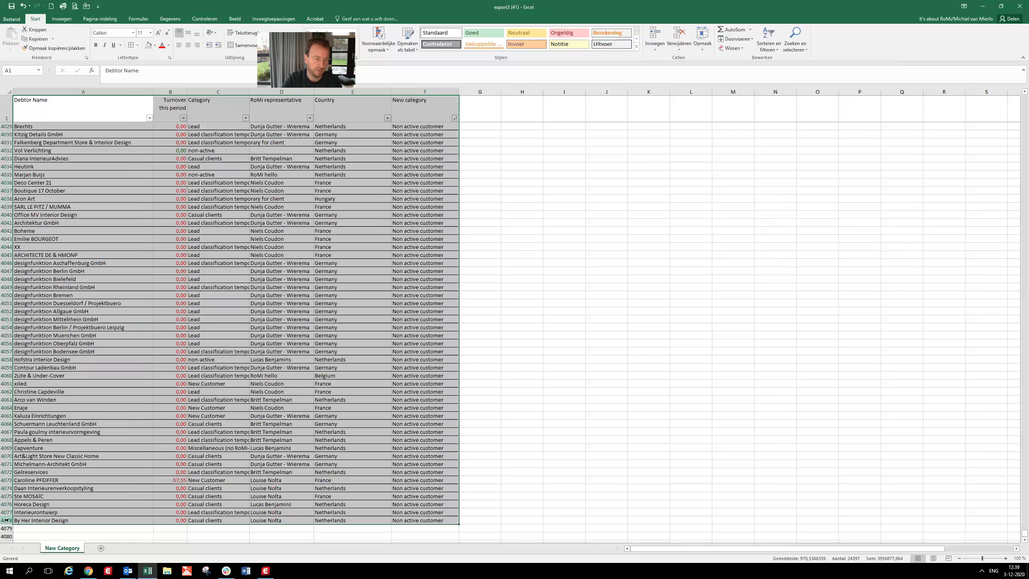
- Increase the height of all data rows from row 2 to 4078 and centre their contents vertically
{"action": "left_click_drag", "start_coordinate": [6, 520], "coordinate": [84, 4]}
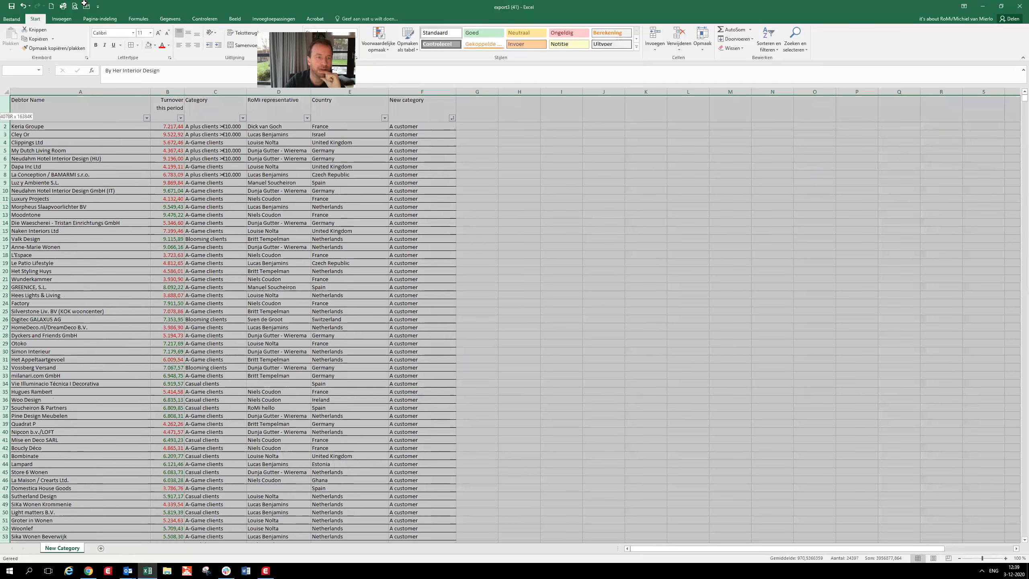
{"action": "left_click_drag", "start_coordinate": [72, 85], "coordinate": [7, 133]}
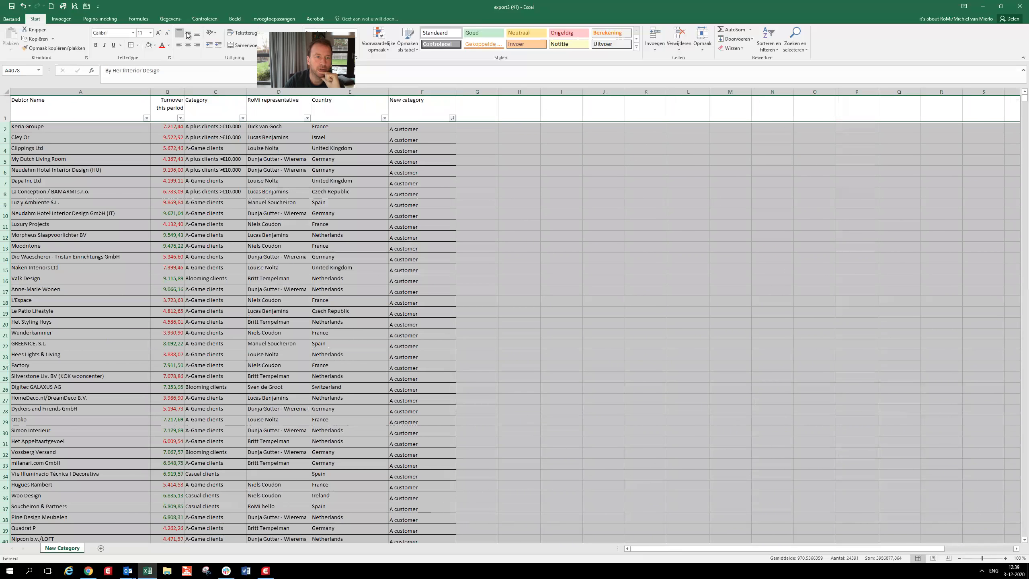
{"action": "left_click", "coordinate": [188, 34]}
{"action": "key", "text": "ctrl+Home"}
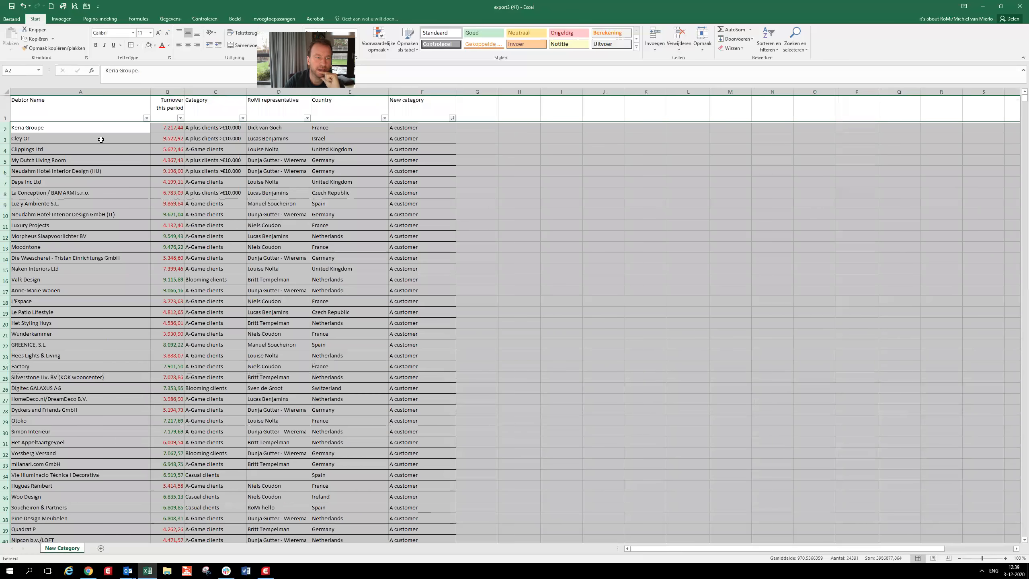
{"action": "left_click", "coordinate": [101, 140]}
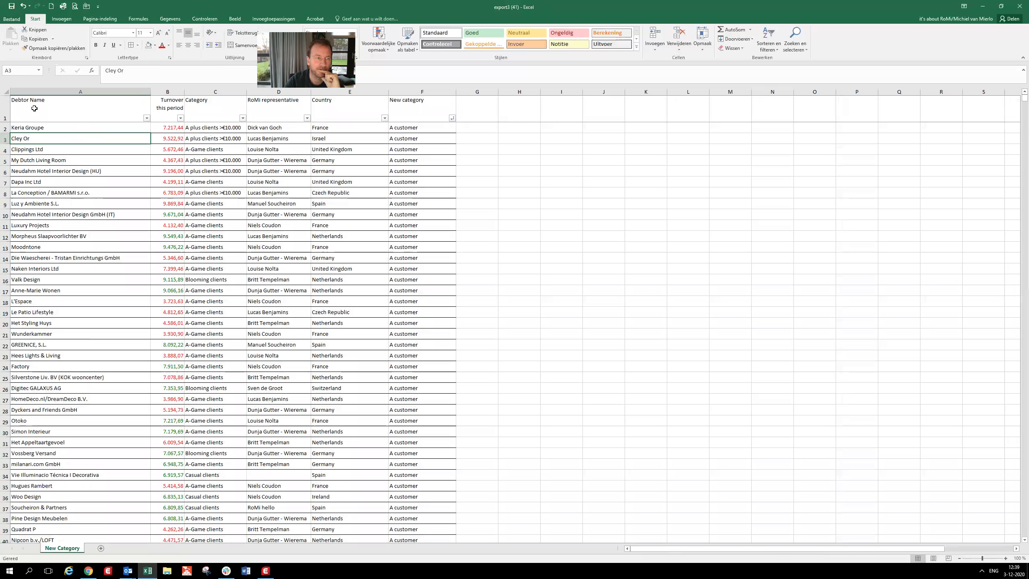
- Make the header row, row 1, bold
{"action": "left_click", "coordinate": [5, 109]}
{"action": "left_click", "coordinate": [97, 46]}
{"action": "left_click", "coordinate": [284, 128]}
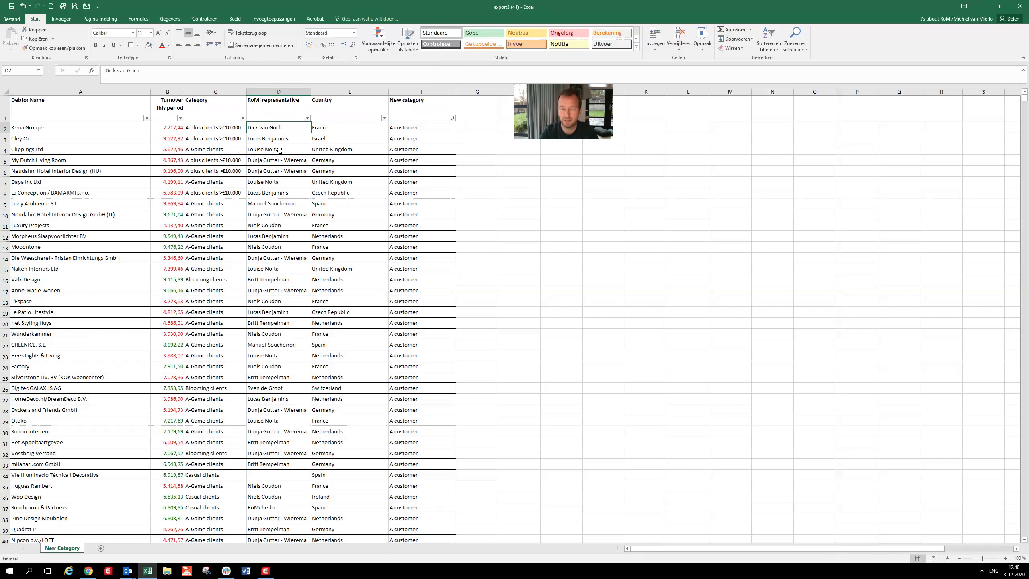
- Set the page scaling in the page setup to fit 1 page wide by 100 pages tall
{"action": "left_click", "coordinate": [100, 18]}
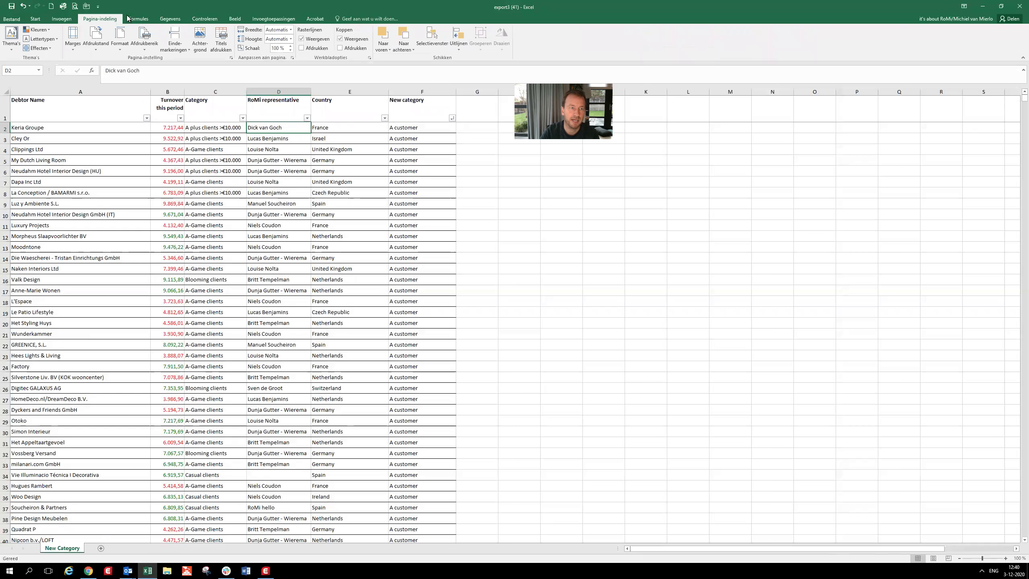
{"action": "left_click", "coordinate": [231, 59]}
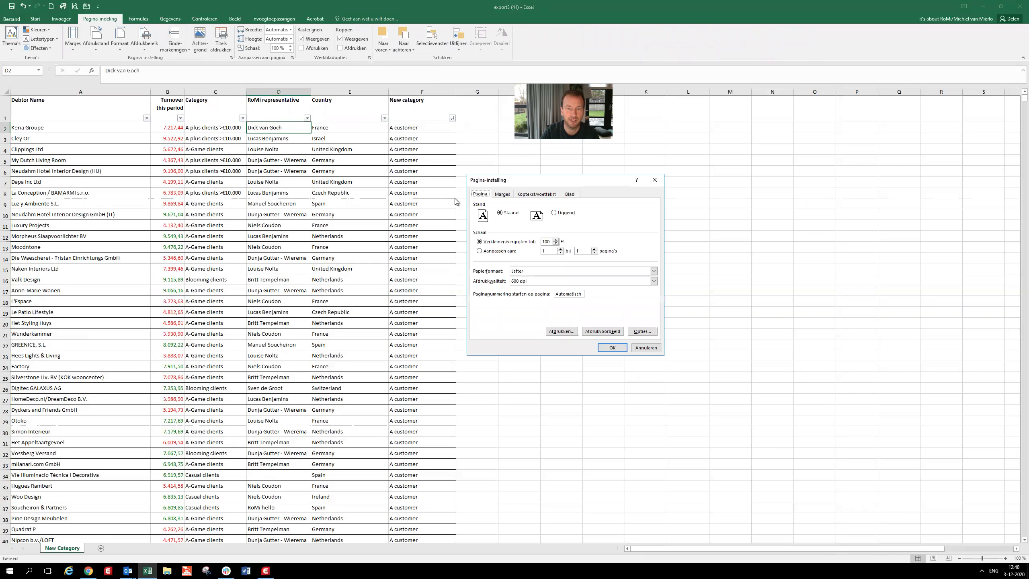
{"action": "left_click", "coordinate": [480, 251]}
{"action": "left_click", "coordinate": [578, 251]}
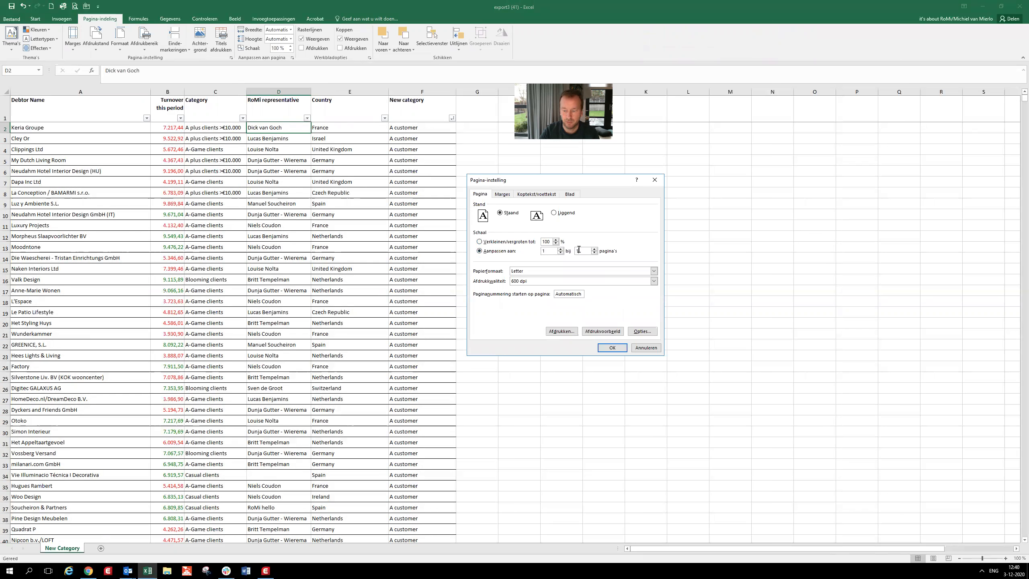
- Set the page header to "New Category" and the footer to the preset "Vertrouwelijk; 3-12-2020; Pagina 1"
{"action": "left_click", "coordinate": [537, 194]}
{"action": "left_click", "coordinate": [535, 233]}
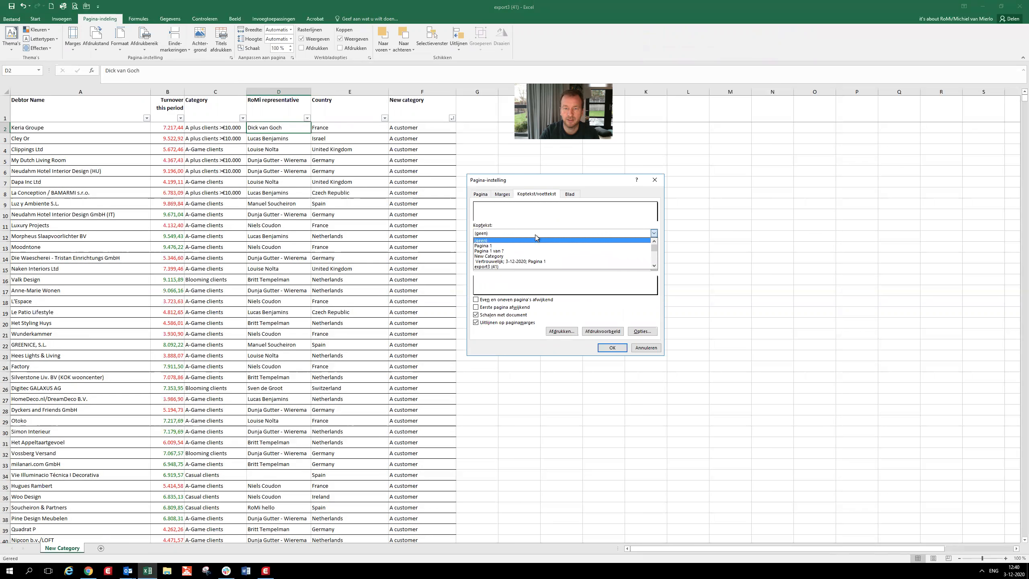
{"action": "left_click", "coordinate": [535, 257]}
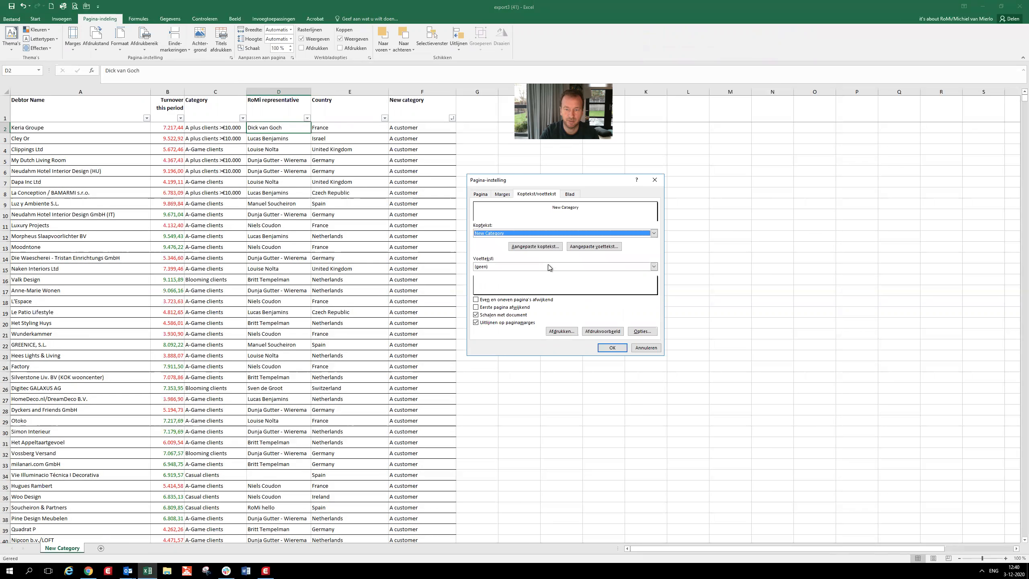
{"action": "left_click", "coordinate": [548, 268]}
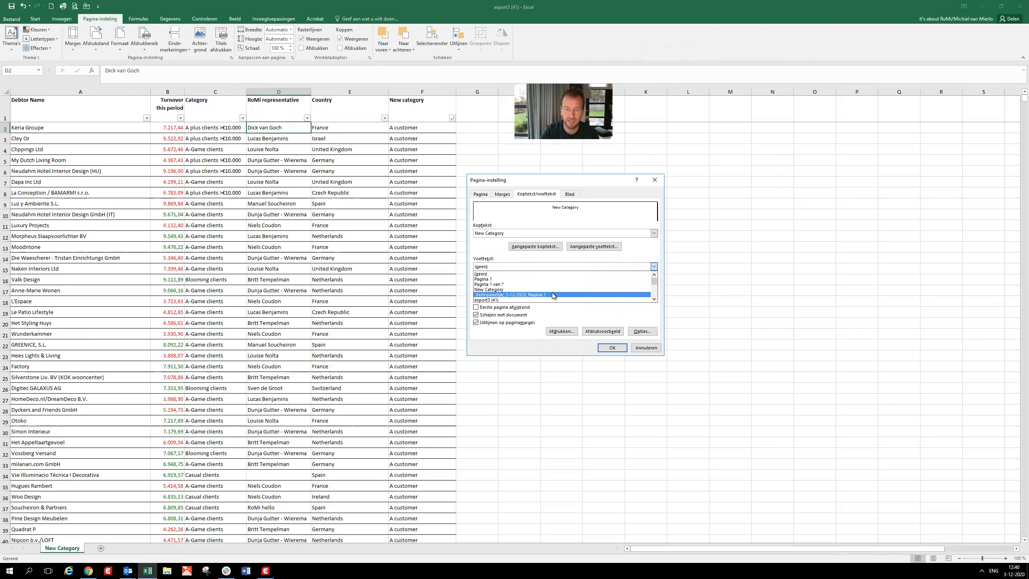
{"action": "left_click", "coordinate": [551, 293]}
- Set row 1 ($1:$1) to repeat at the top of every printed page
{"action": "left_click", "coordinate": [569, 195]}
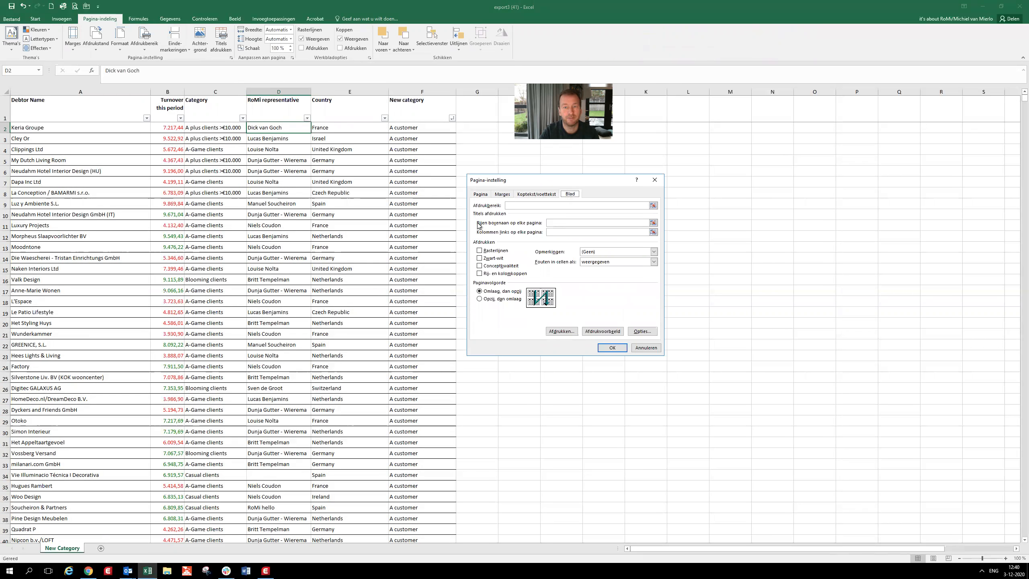
{"action": "left_click", "coordinate": [653, 224]}
{"action": "left_click", "coordinate": [6, 107]}
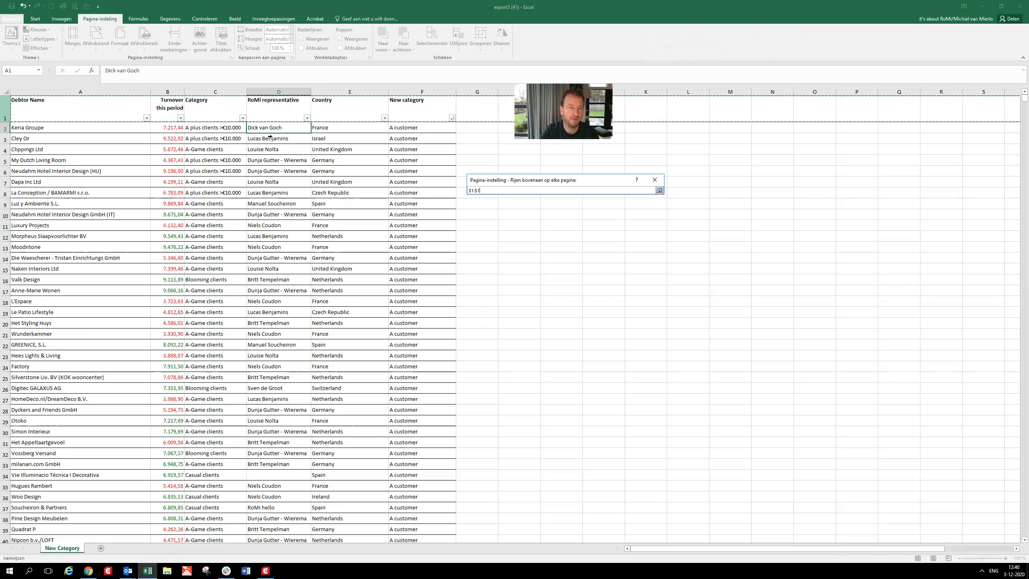
{"action": "left_click", "coordinate": [660, 191]}
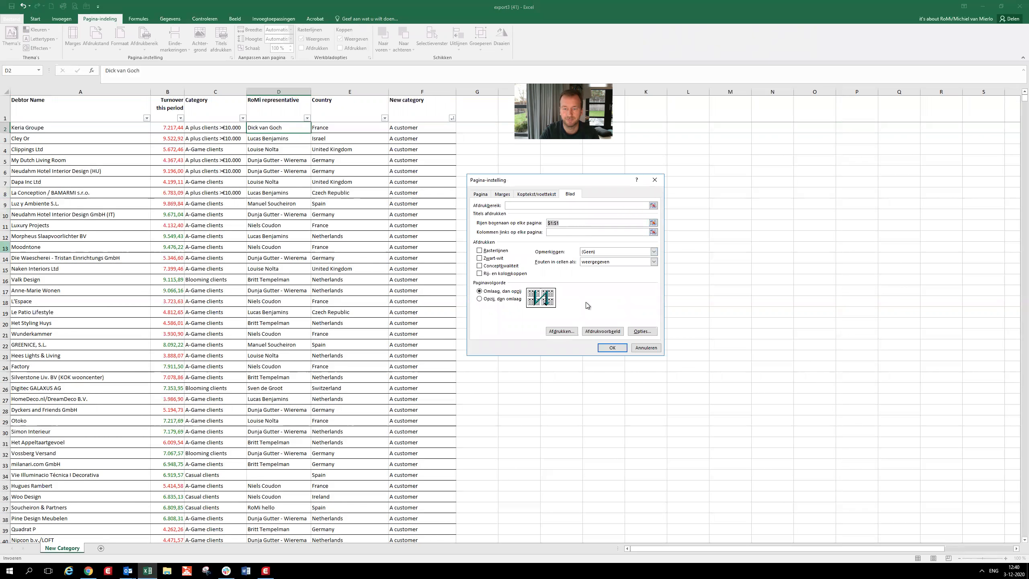
- Check the first few pages of the list in the print preview and return to the worksheet
{"action": "left_click", "coordinate": [597, 332]}
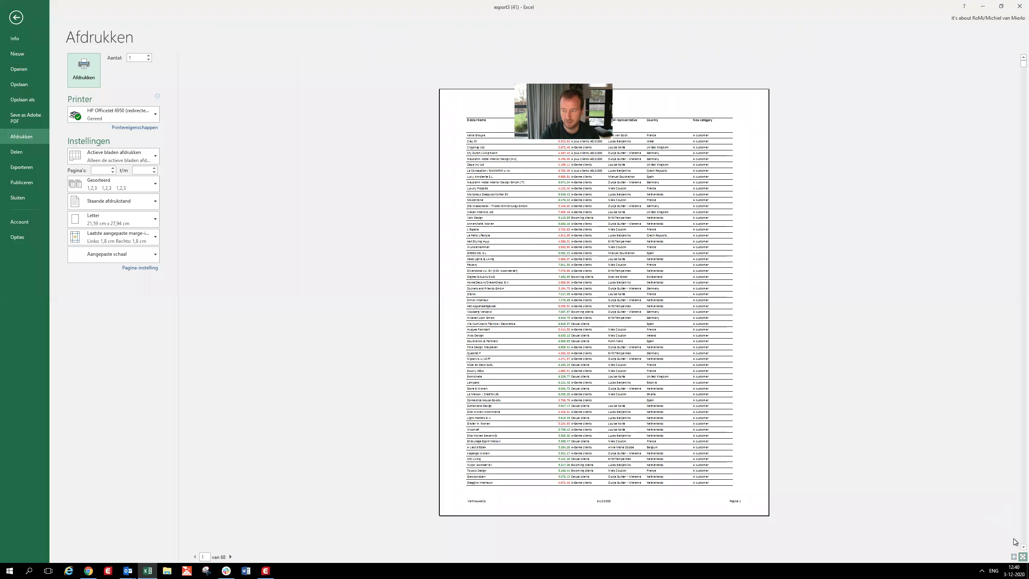
{"action": "scroll", "coordinate": [1015, 548], "scroll_direction": "down", "scroll_amount": 1}
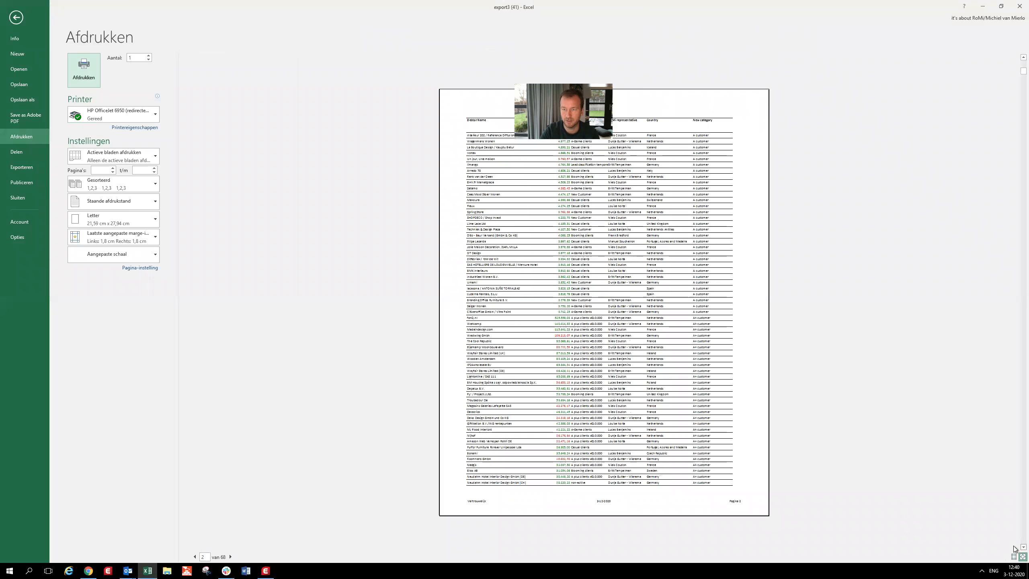
{"action": "scroll", "coordinate": [1015, 548], "scroll_direction": "down", "scroll_amount": 2}
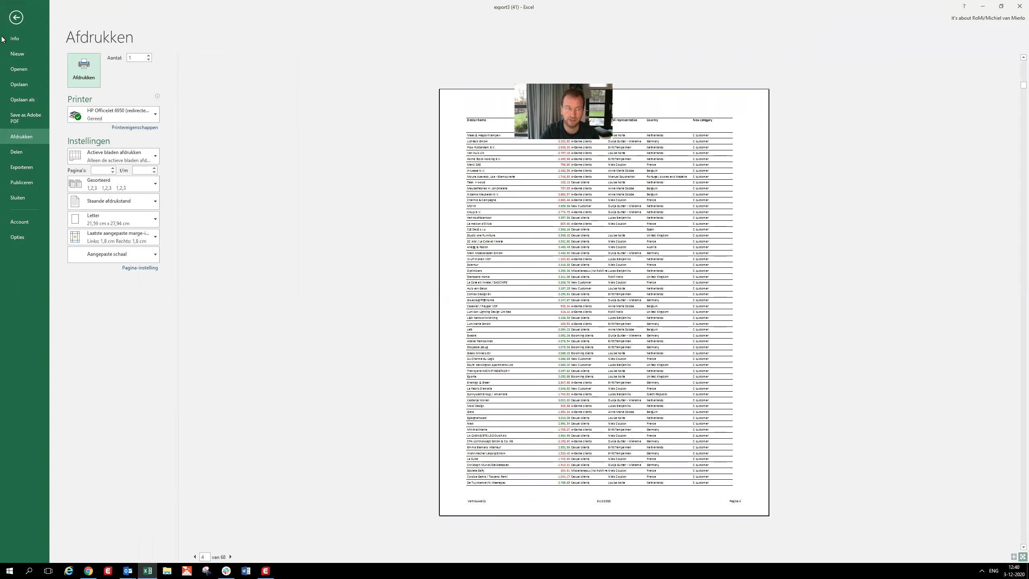
{"action": "left_click", "coordinate": [16, 17]}
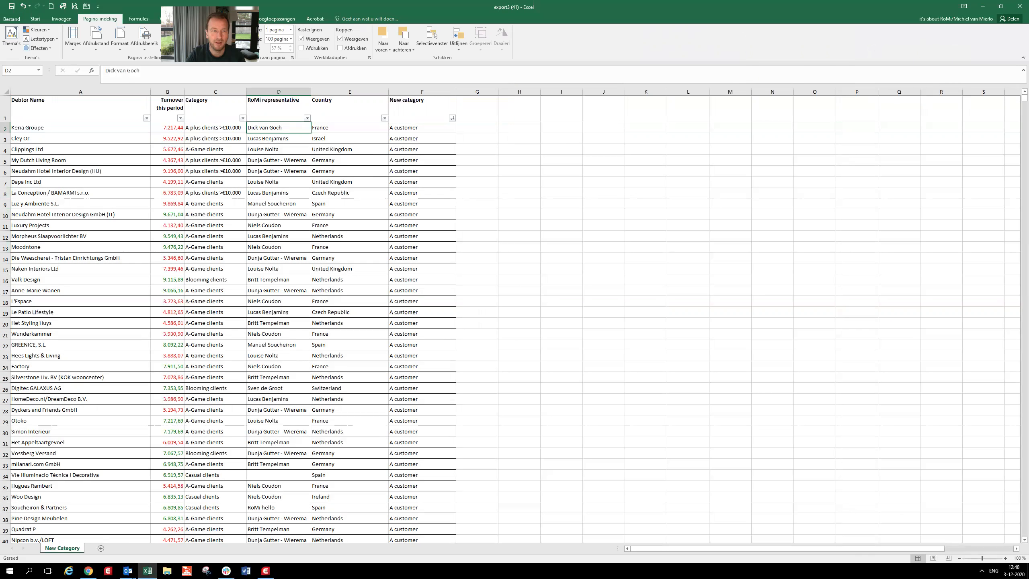
- Copy the New category column F, including its header, into column H beside the list
{"action": "left_click", "coordinate": [569, 117]}
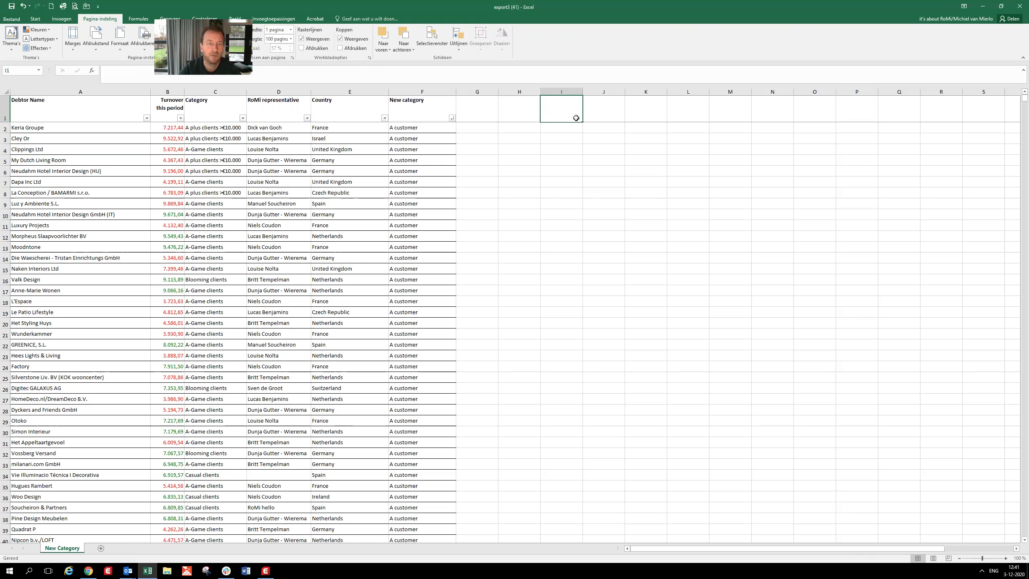
{"action": "left_click", "coordinate": [421, 91]}
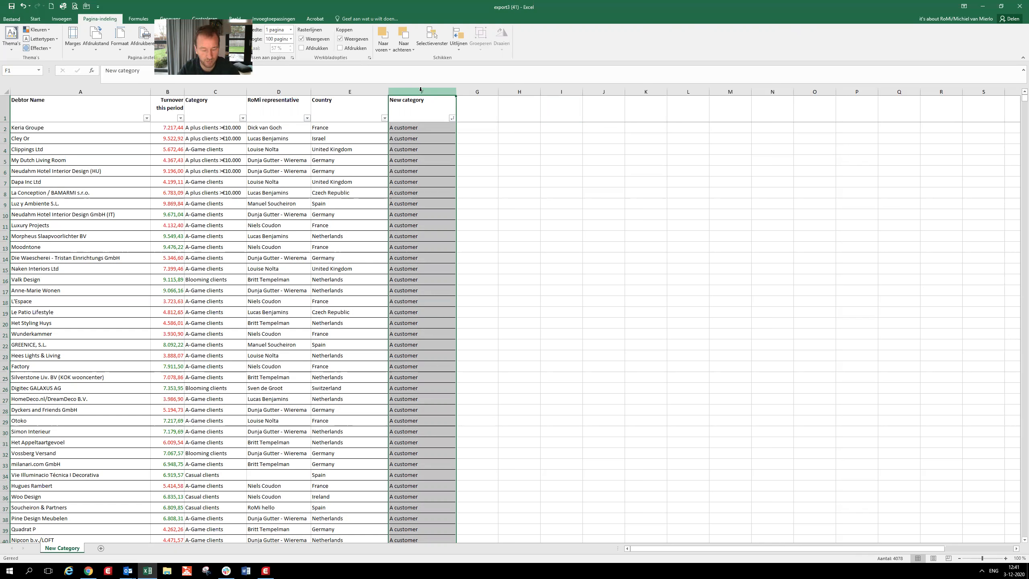
{"action": "key", "text": "ctrl+c"}
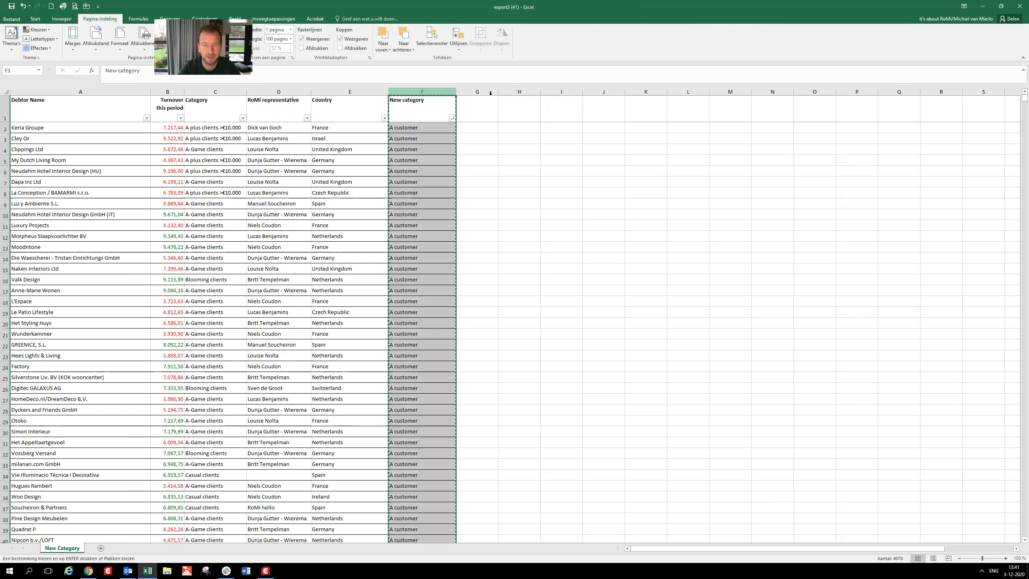
{"action": "left_click", "coordinate": [528, 104]}
{"action": "key", "text": "ctrl+v"}
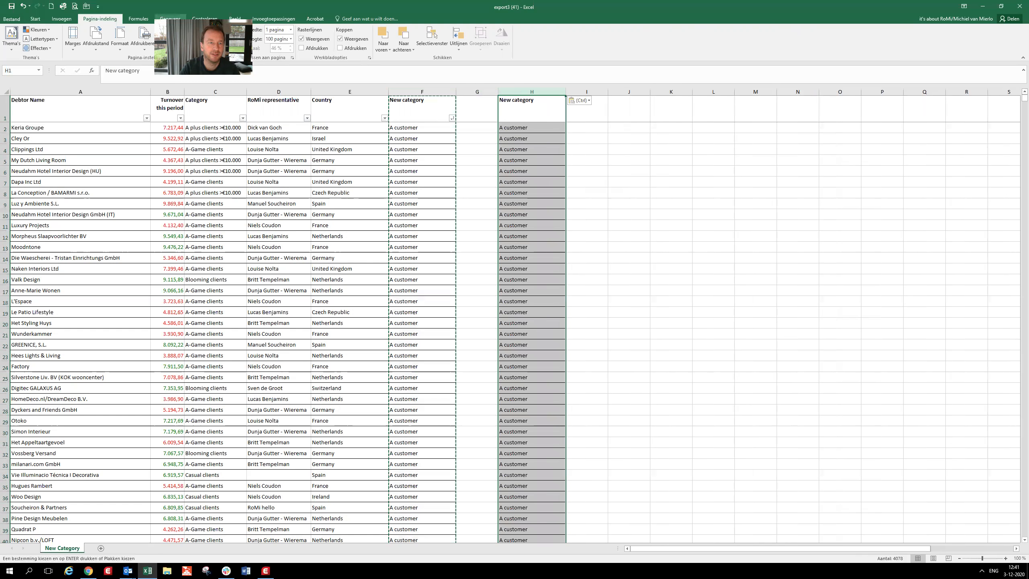
- Remove the duplicate values from the copied New category column H, treating its first row as a header
{"action": "left_click", "coordinate": [170, 18]}
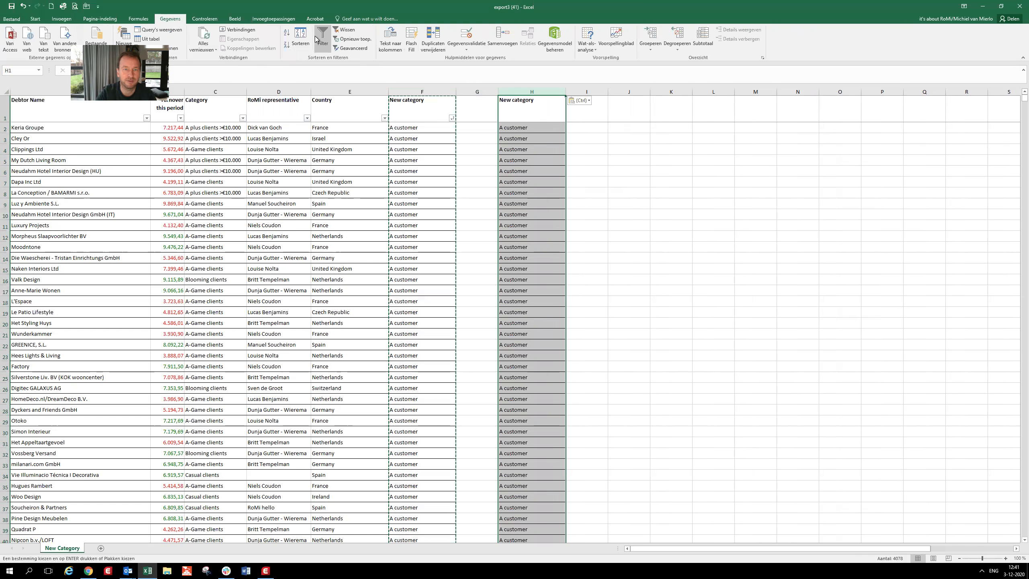
{"action": "left_click", "coordinate": [431, 39]}
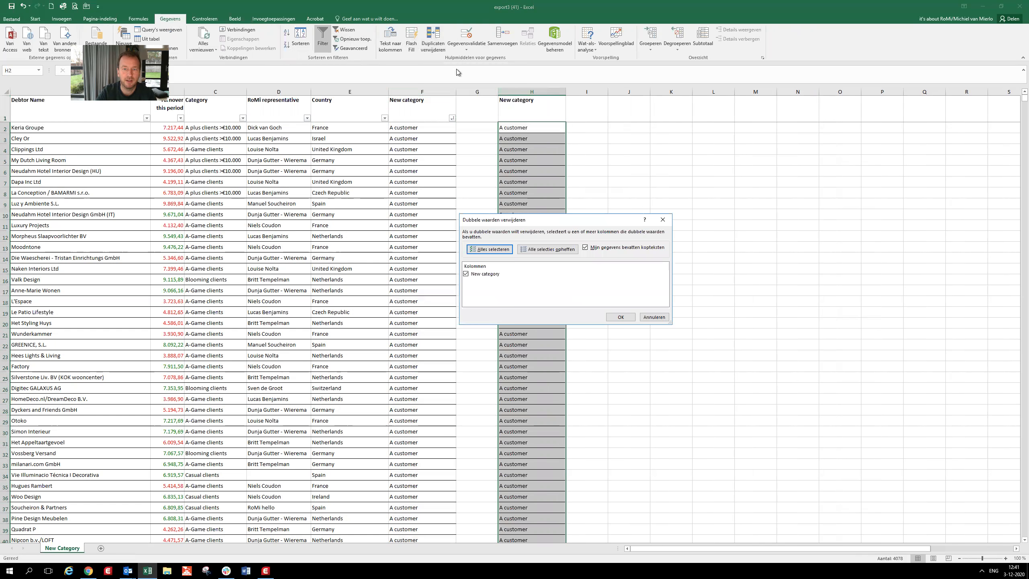
{"action": "left_click", "coordinate": [620, 317]}
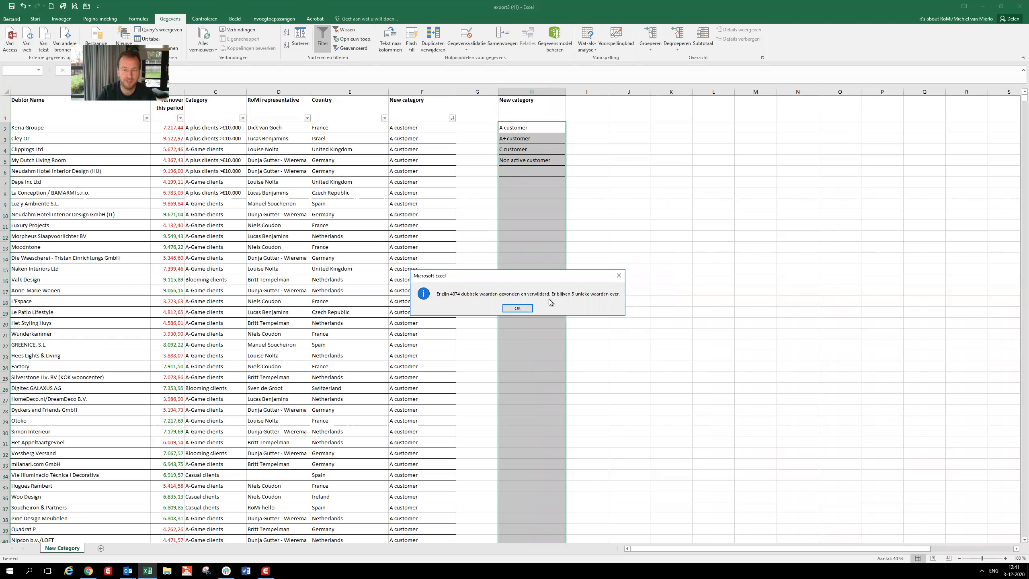
{"action": "left_click", "coordinate": [525, 309]}
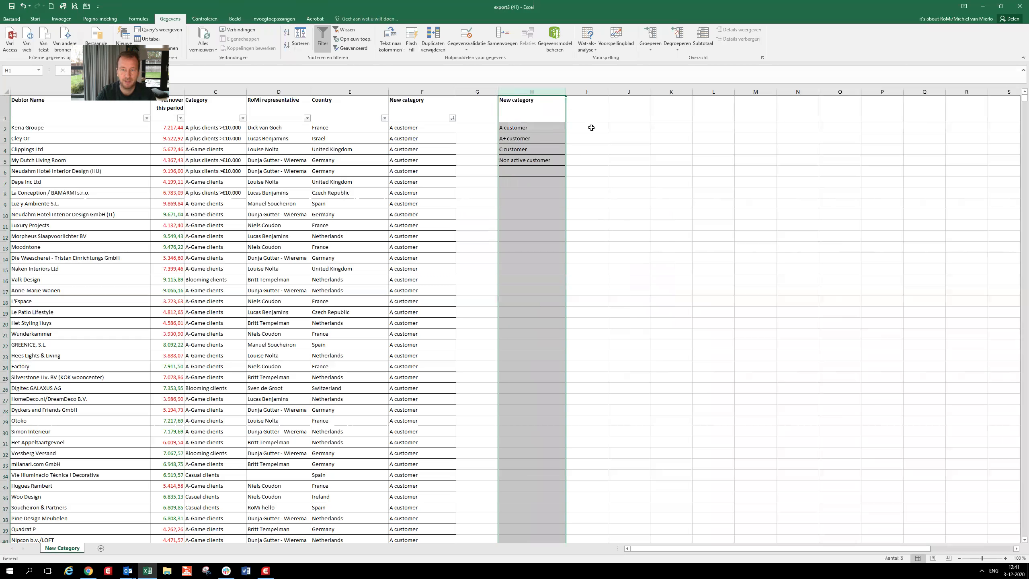
- Enter the heading "Turnover" in cell I1 beside the unique category list
{"action": "left_click", "coordinate": [593, 128]}
{"action": "left_click", "coordinate": [591, 111]}
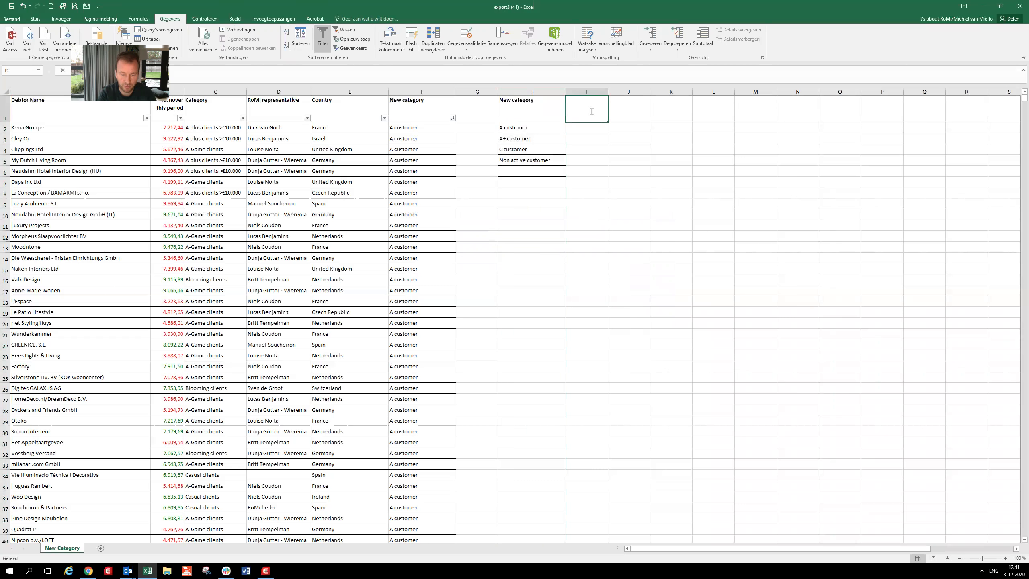
{"action": "type", "text": "`Tur"}
{"action": "key", "text": "BackSpace"}
{"action": "key", "text": "BackSpace"}
{"action": "key", "text": "BackSpace"}
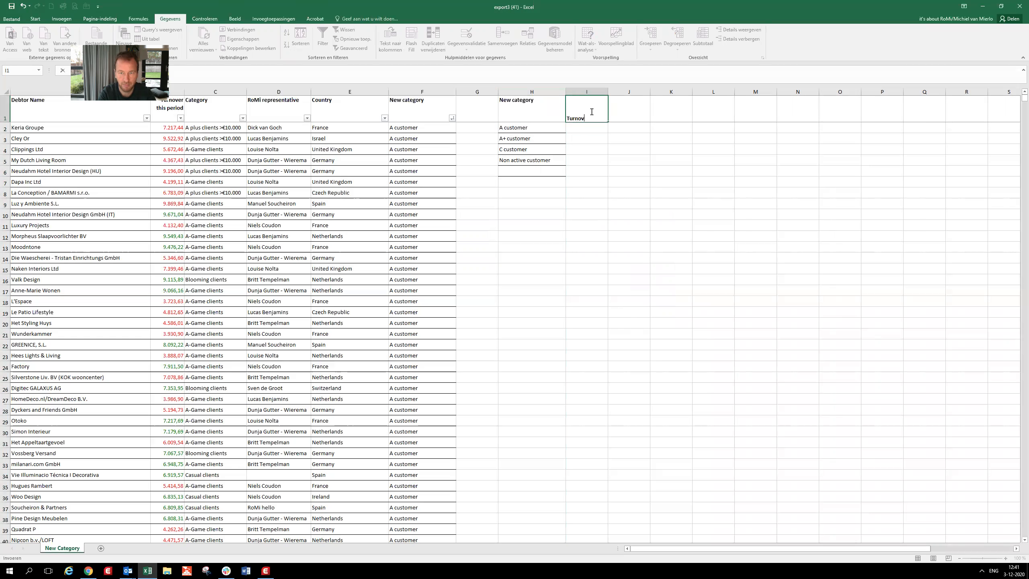
{"action": "type", "text": "Turnover"}
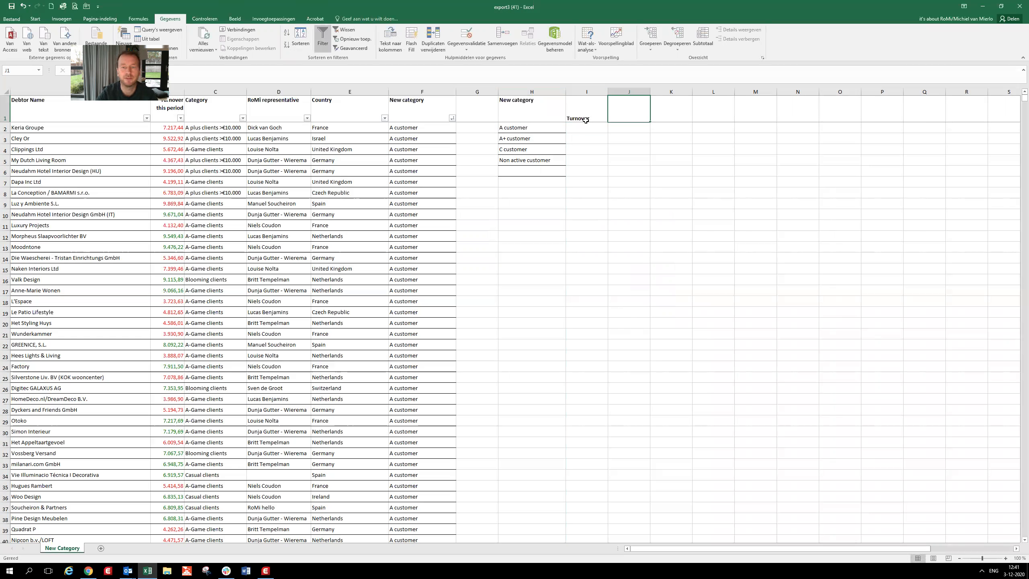
{"action": "key", "text": "Return"}
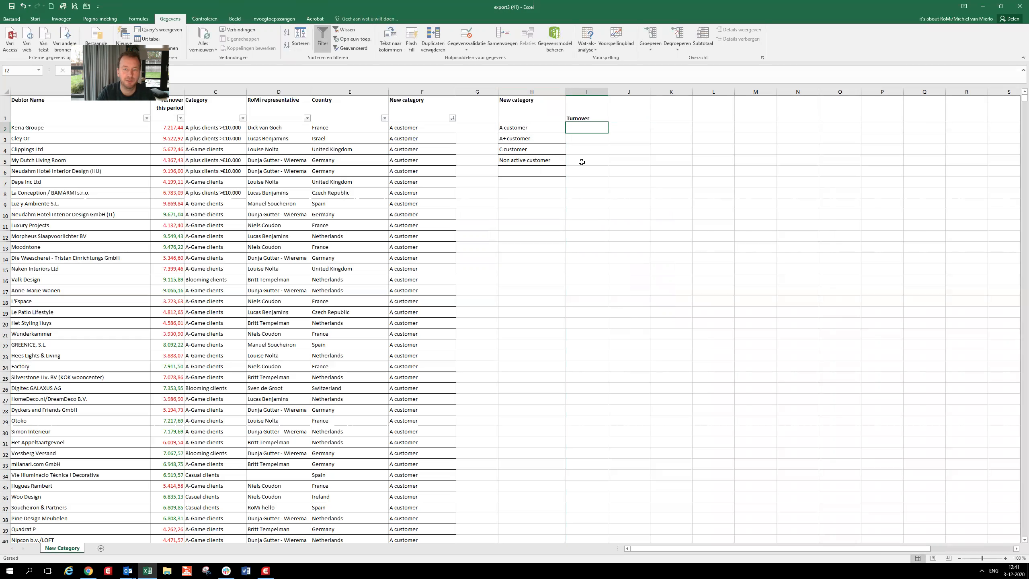
- Add the label "total" in cell H6 below the unique categories
{"action": "left_click", "coordinate": [548, 171]}
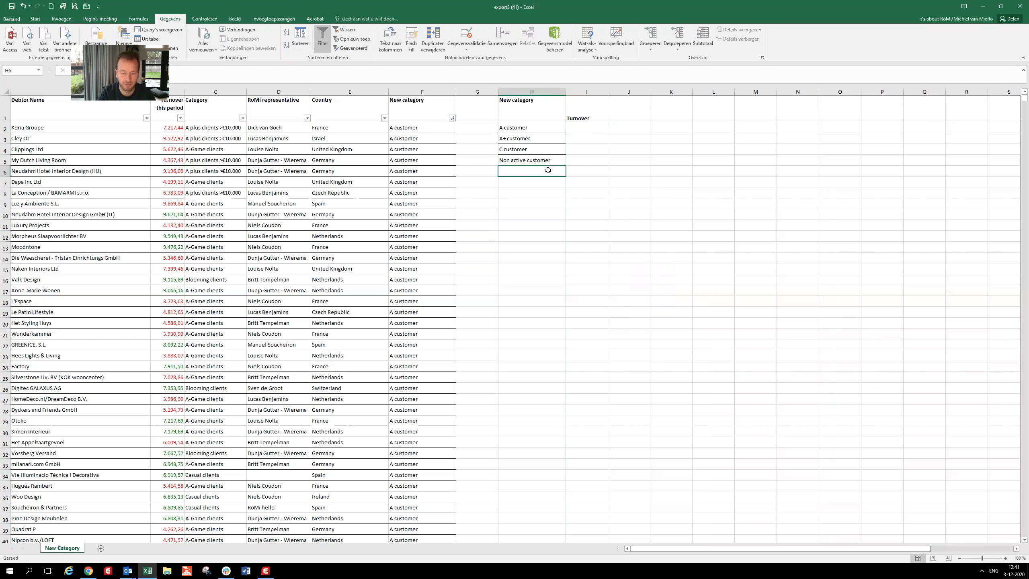
{"action": "type", "text": "total"}
{"action": "key", "text": "Tab"}
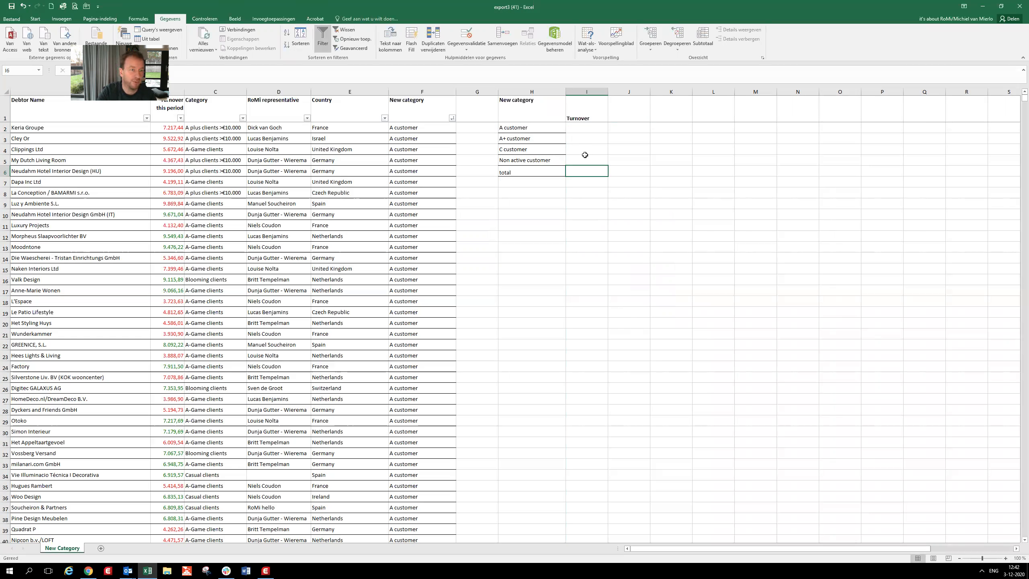
- Start a SOM.ALS formula in cell I2 for the A customer turnover and go to its Criterium argument
{"action": "left_click", "coordinate": [576, 125]}
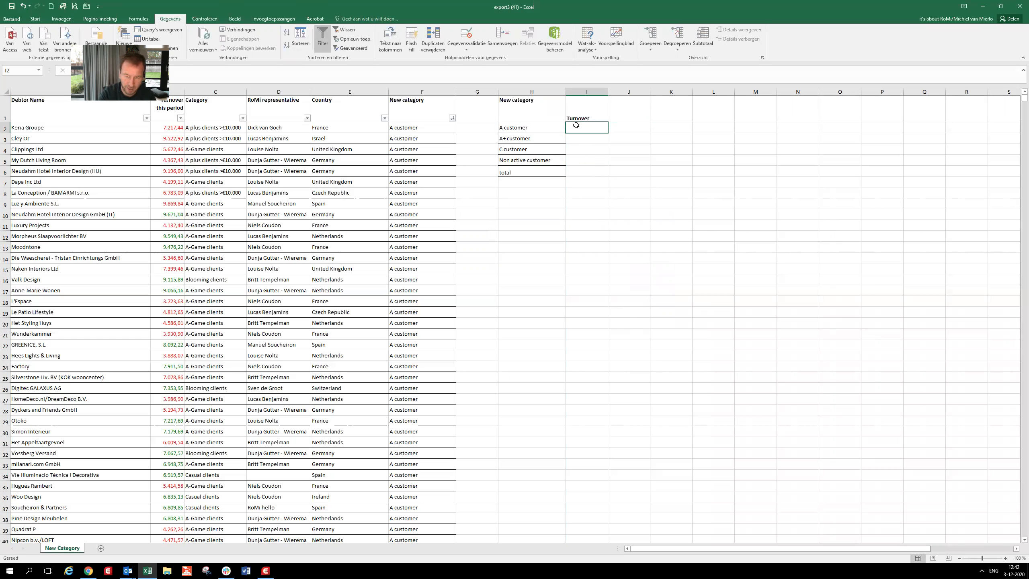
{"action": "type", "text": "="}
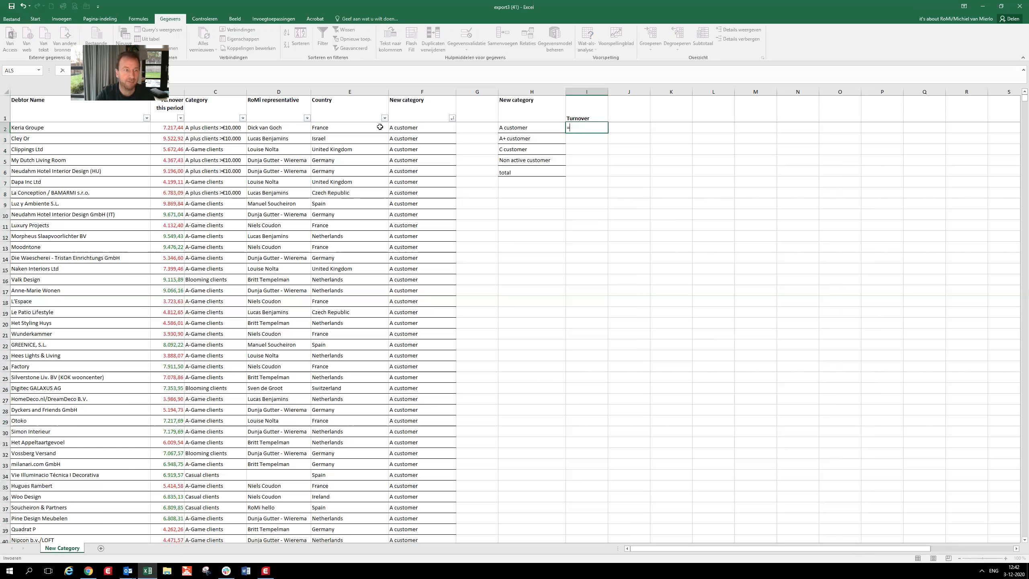
{"action": "left_click", "coordinate": [38, 70]}
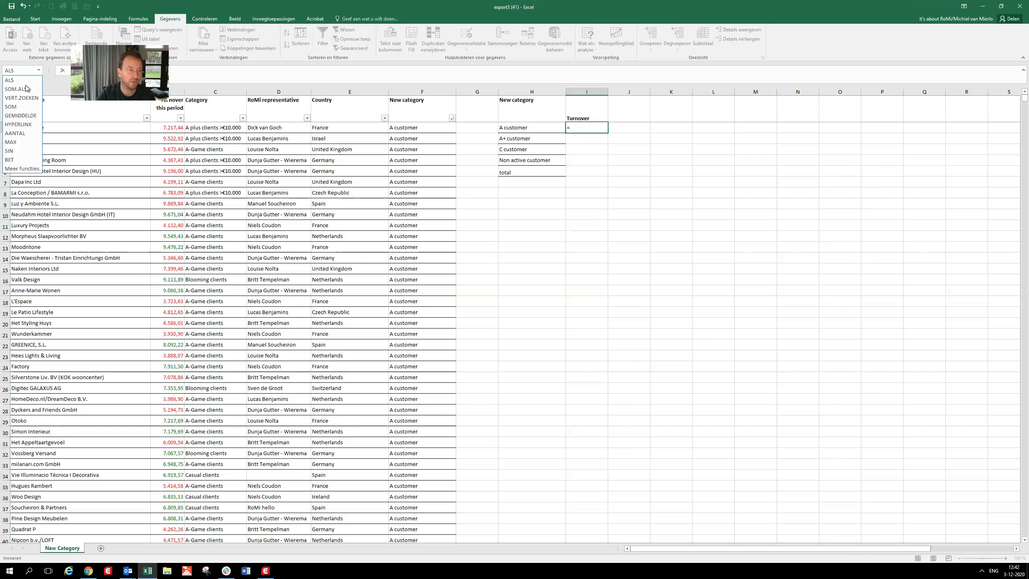
{"action": "left_click", "coordinate": [27, 88]}
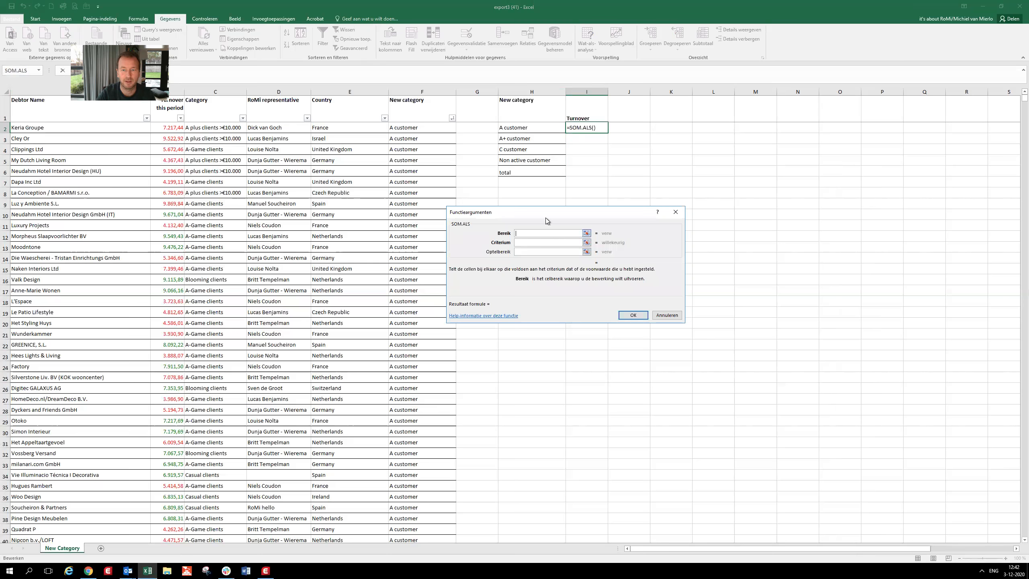
{"action": "left_click_drag", "start_coordinate": [559, 218], "coordinate": [586, 222]}
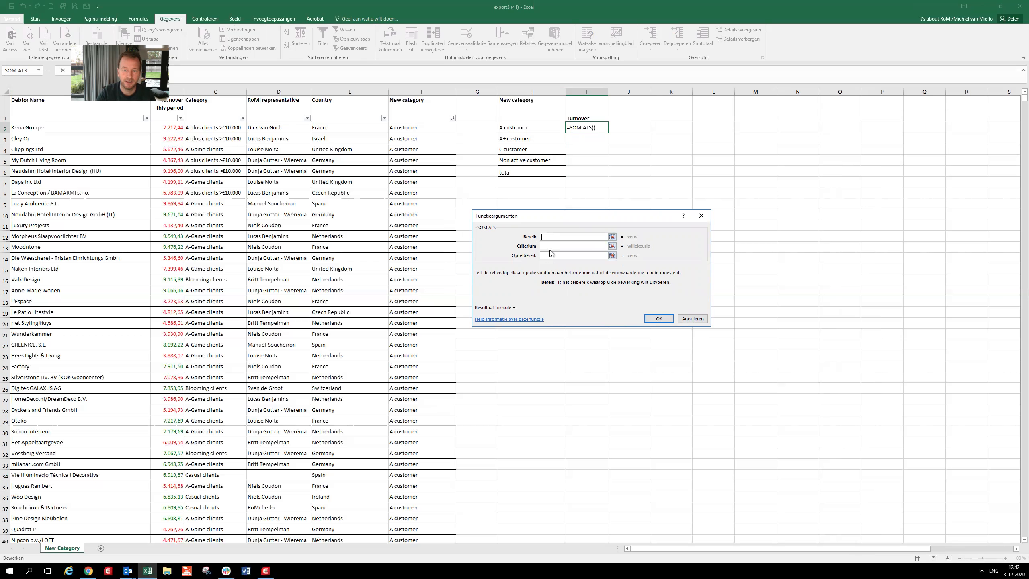
{"action": "left_click", "coordinate": [566, 246]}
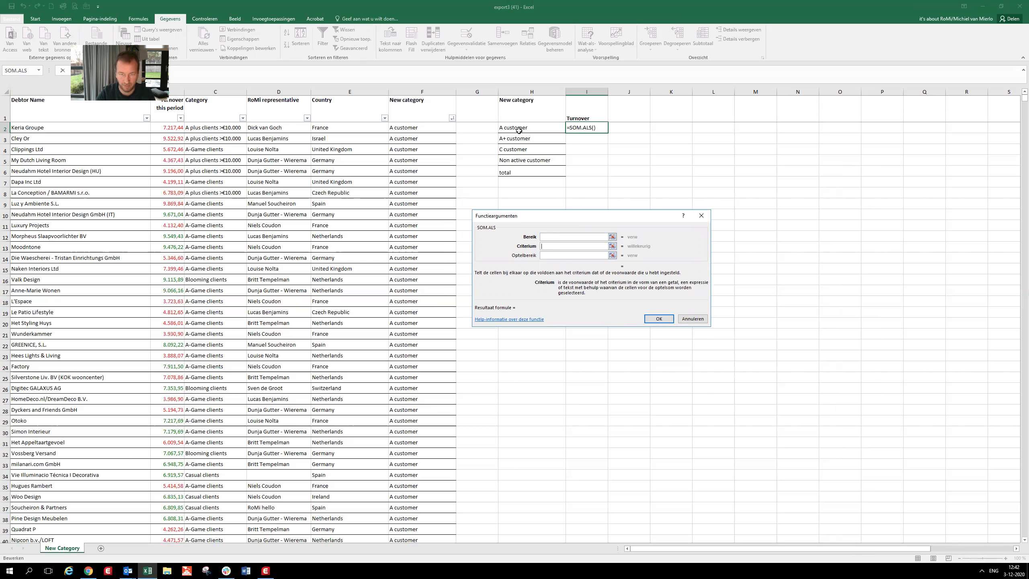
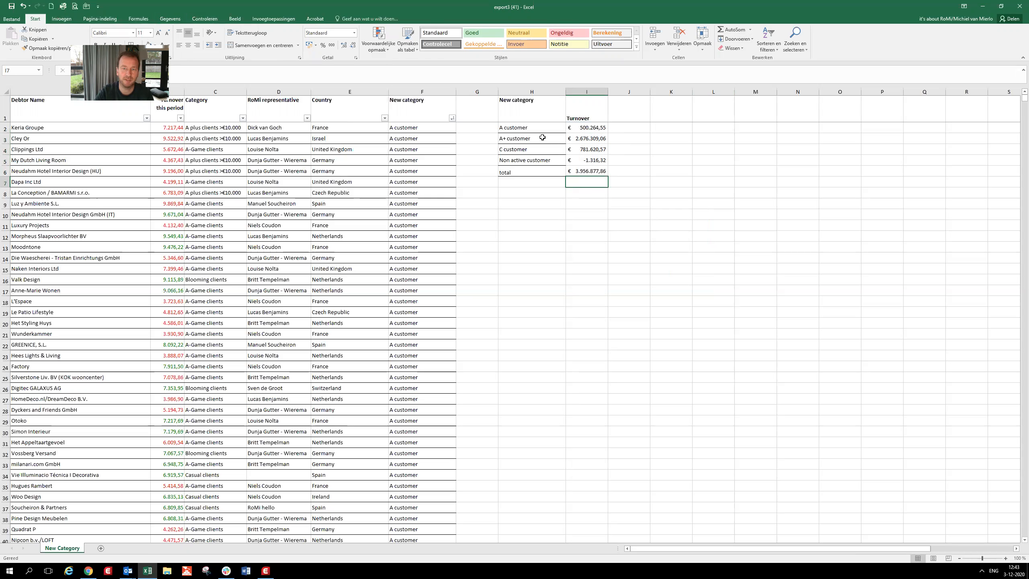
{"action": "left_click", "coordinate": [584, 140]}
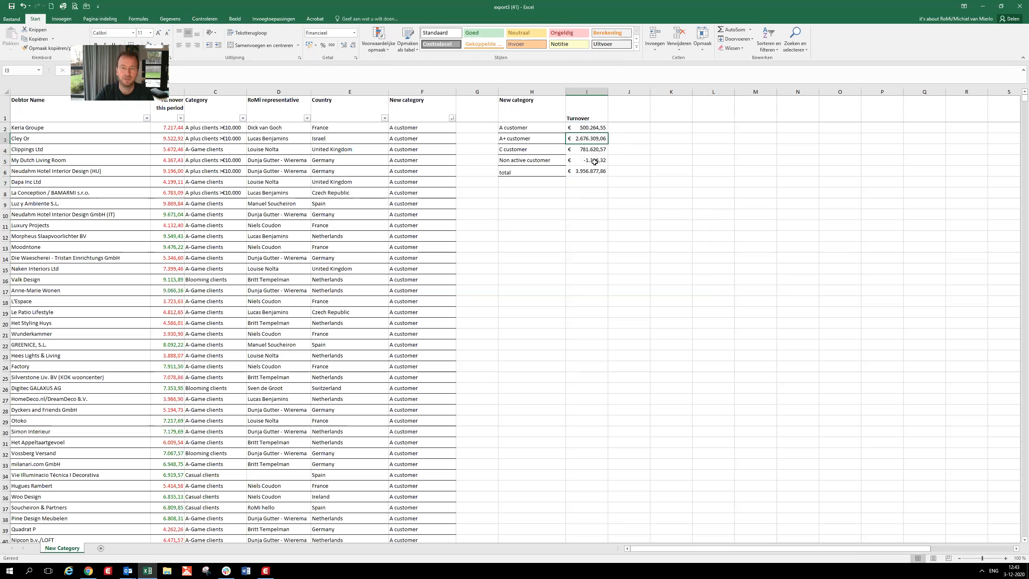
{"action": "left_click", "coordinate": [597, 151]}
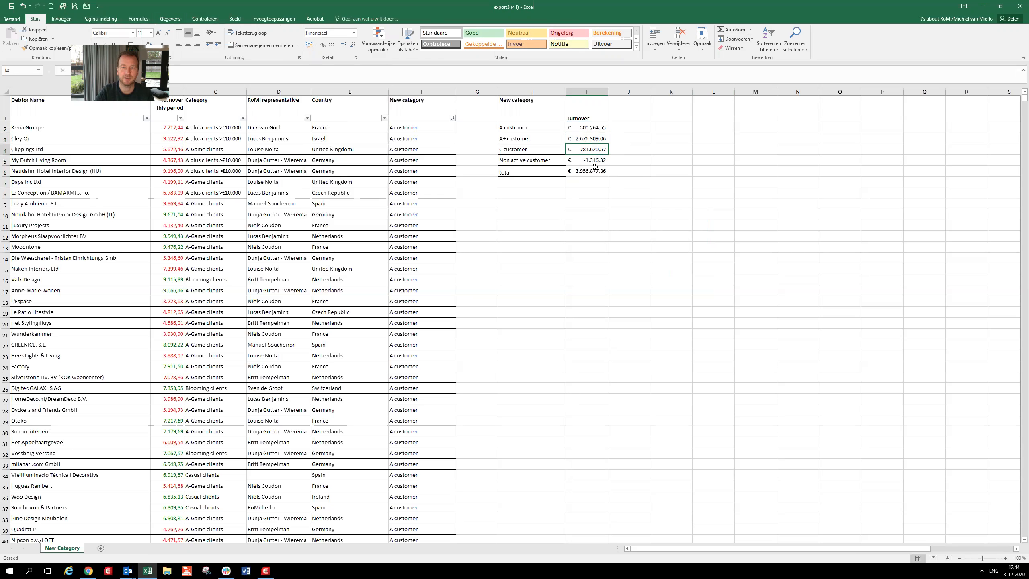
{"action": "left_click", "coordinate": [595, 162]}
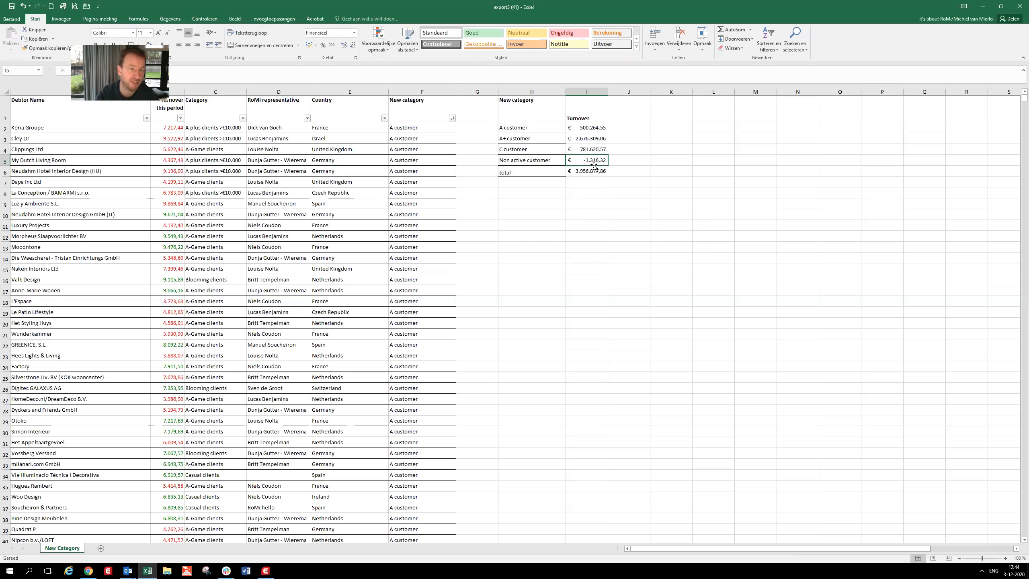
- Enter the growth percentages 5%, 10%, 15% and 20% as headings in cells J1 to M1 beside Turnover
{"action": "left_click", "coordinate": [640, 119]}
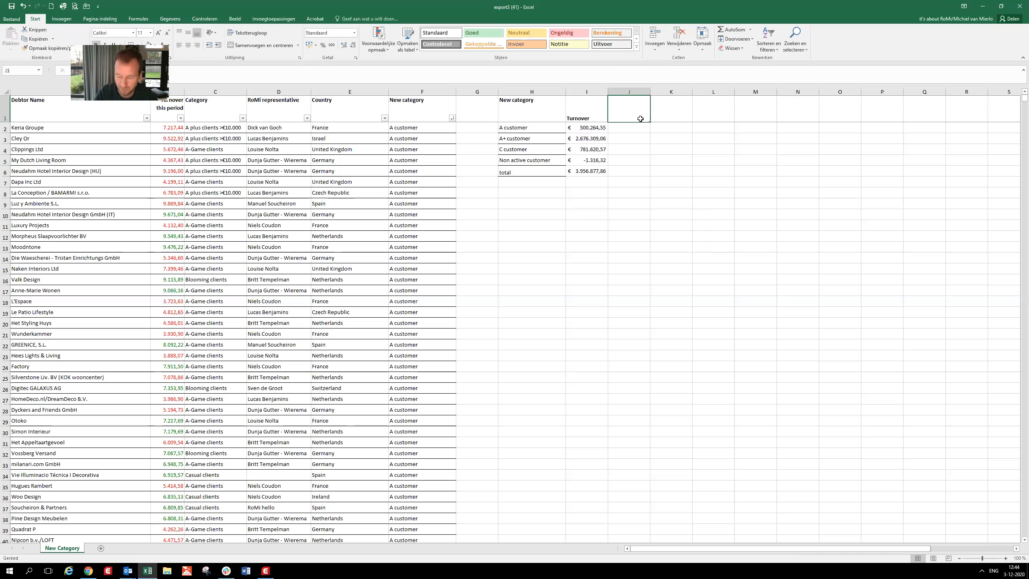
{"action": "type", "text": "5%"}
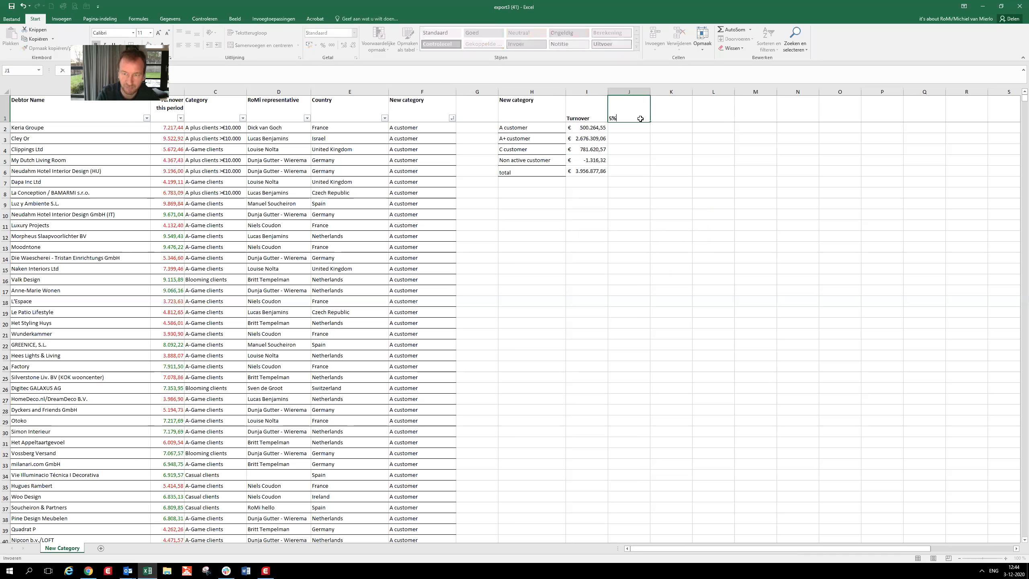
{"action": "key", "text": "Tab"}
{"action": "type", "text": "10"}
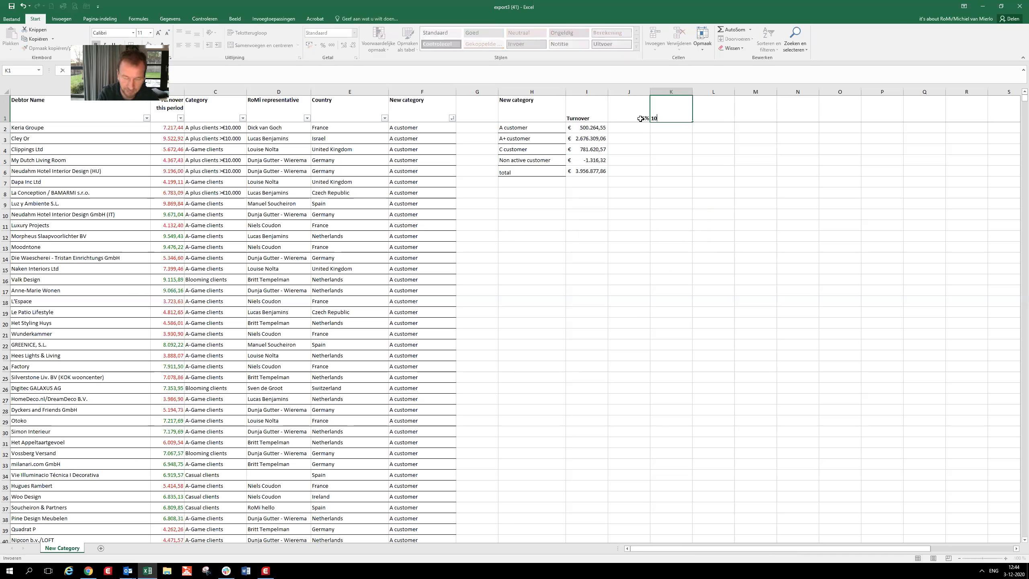
{"action": "type", "text": "%"}
{"action": "key", "text": "Tab"}
{"action": "type", "text": "15%"}
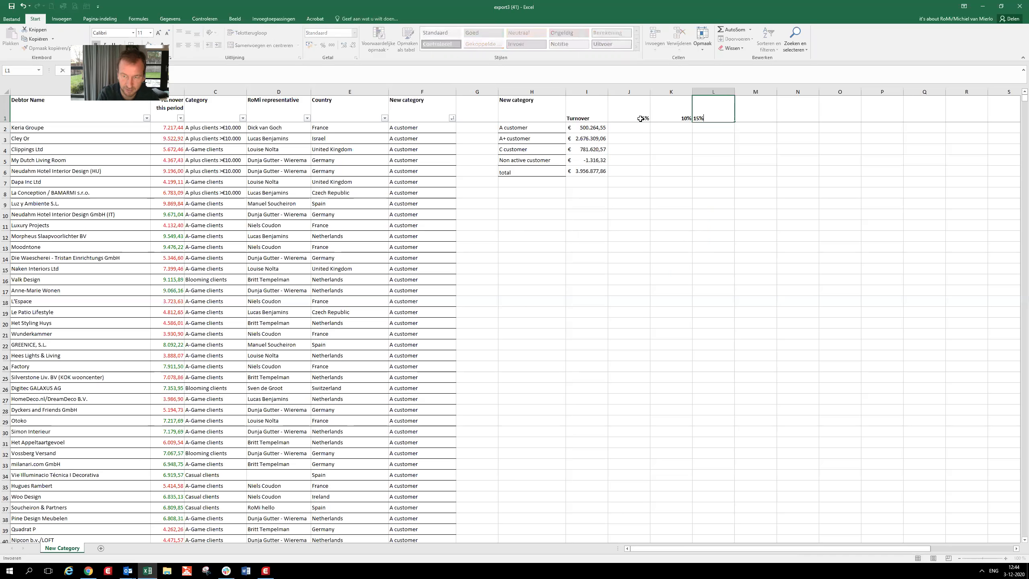
{"action": "key", "text": "Tab"}
{"action": "type", "text": "20%"}
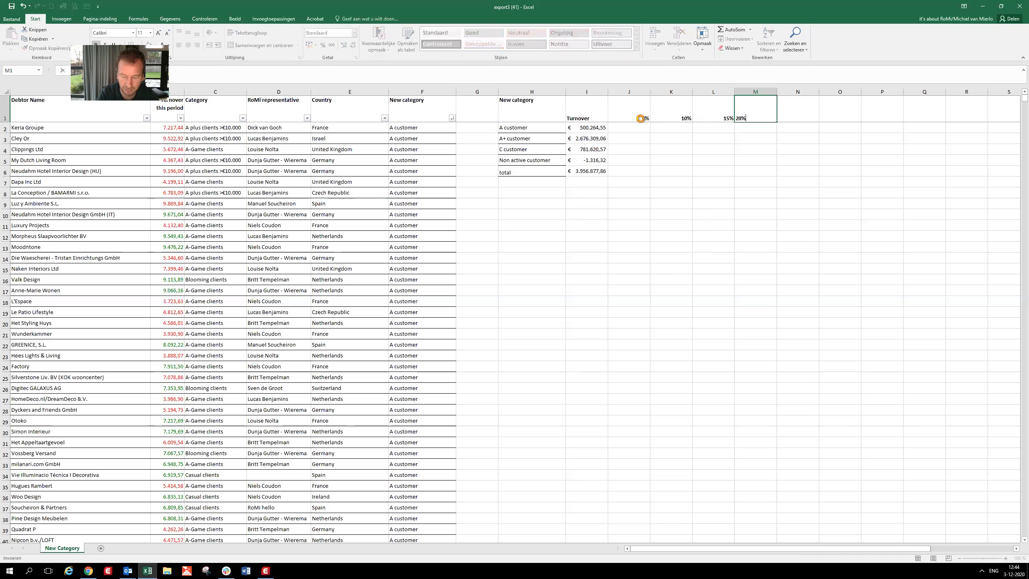
{"action": "key", "text": "Return"}
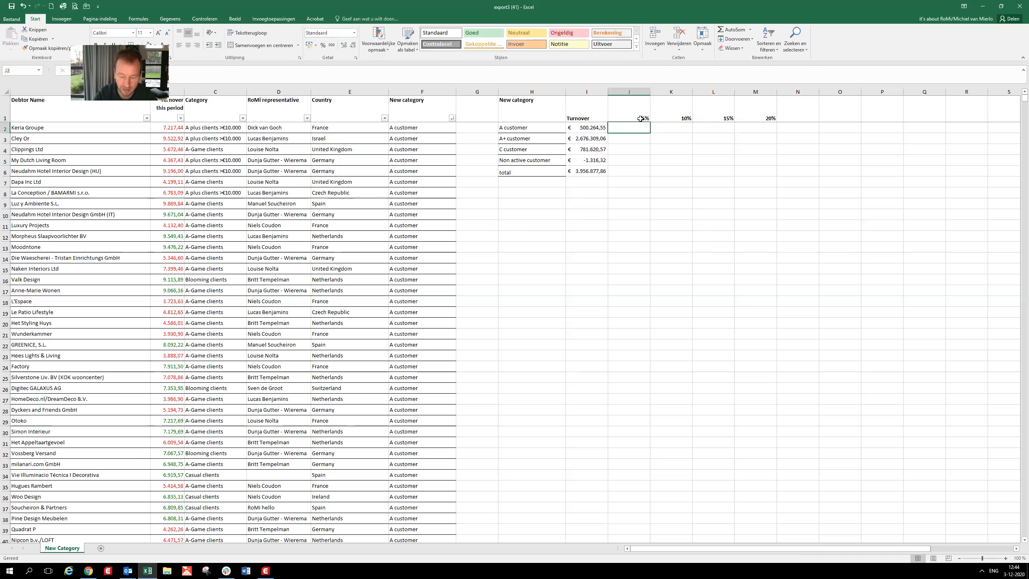
- Enter the formula =I2*(1+J1) in cell J2 to calculate the A customer turnover with 5% growth
{"action": "type", "text": "="}
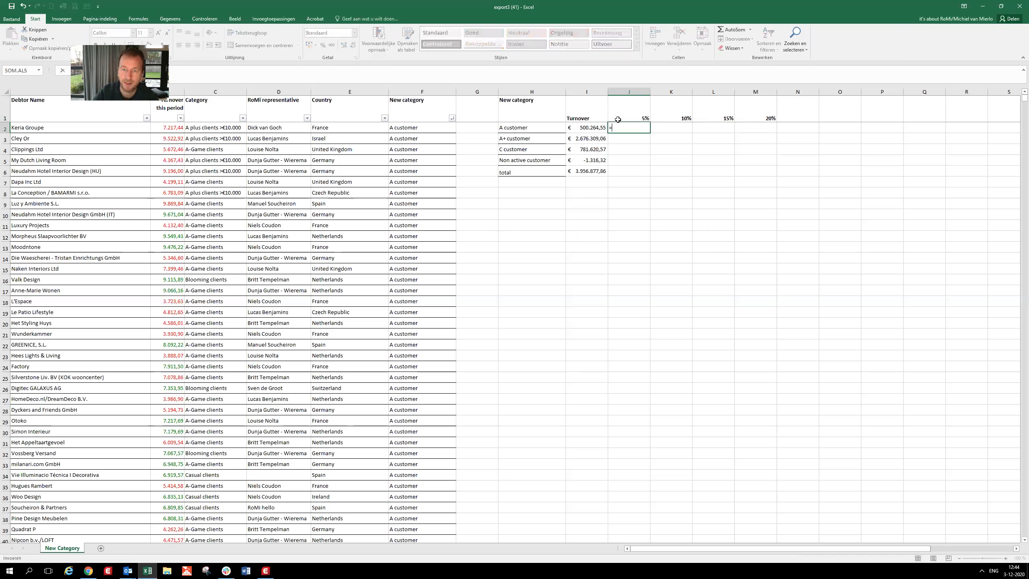
{"action": "left_click", "coordinate": [602, 129]}
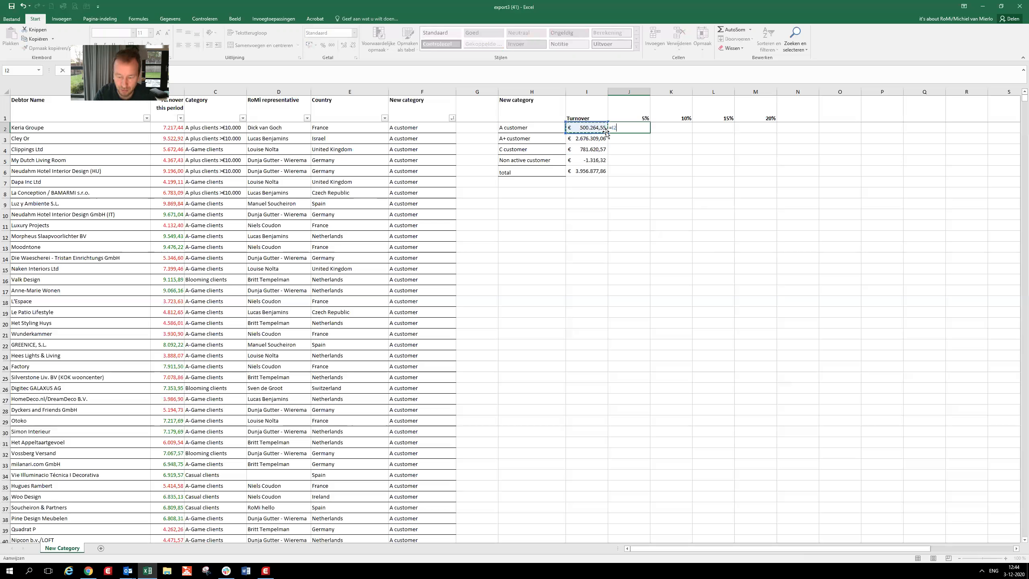
{"action": "type", "text": "*"}
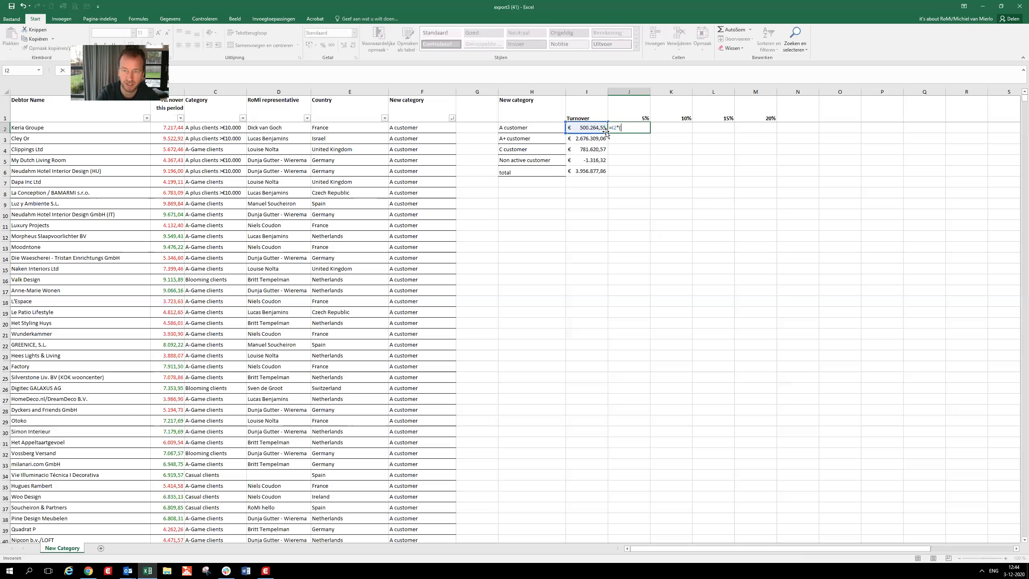
{"action": "type", "text": "1+"}
{"action": "left_click", "coordinate": [636, 110]}
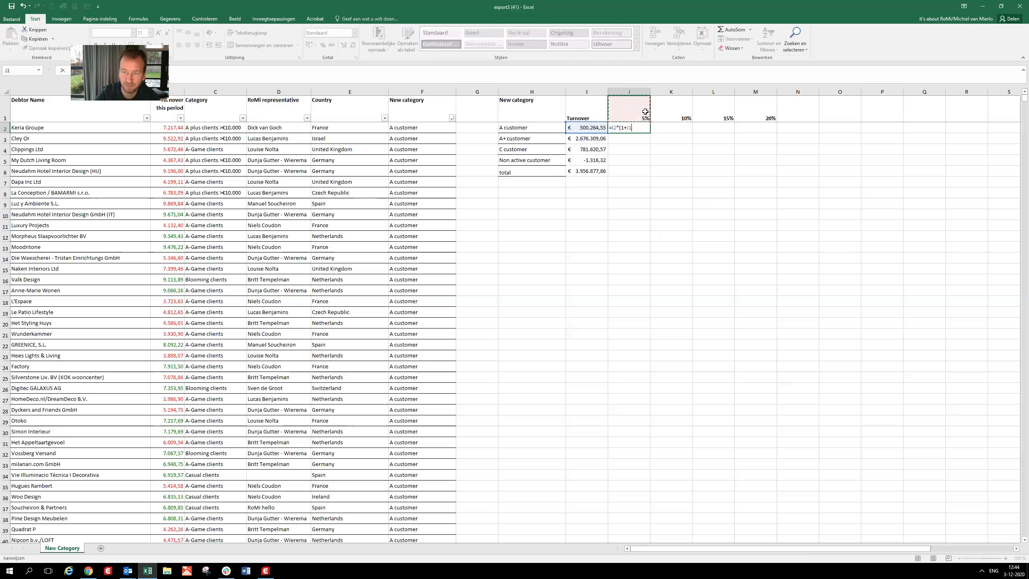
{"action": "type", "text": ")"}
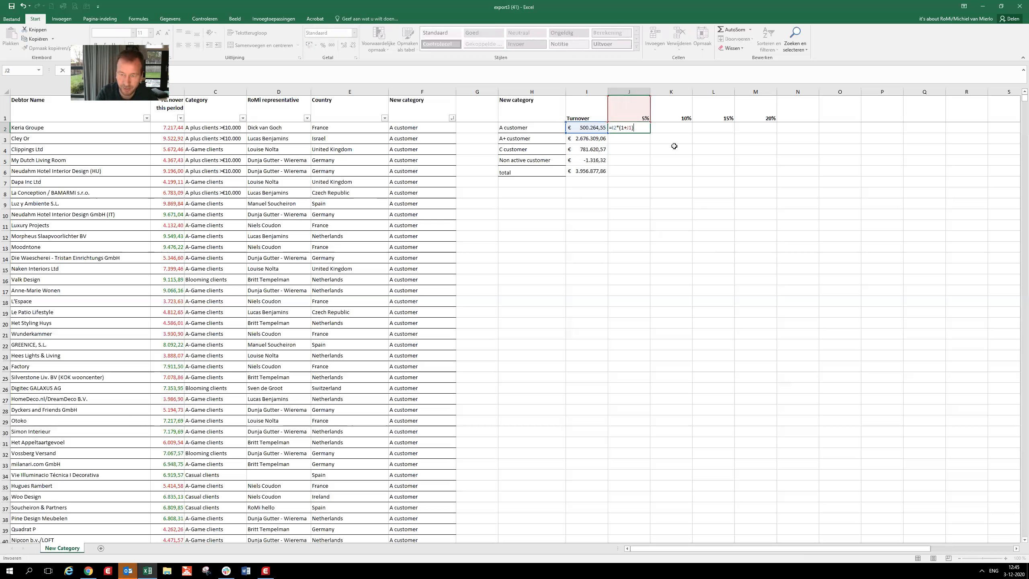
{"action": "key", "text": "Return"}
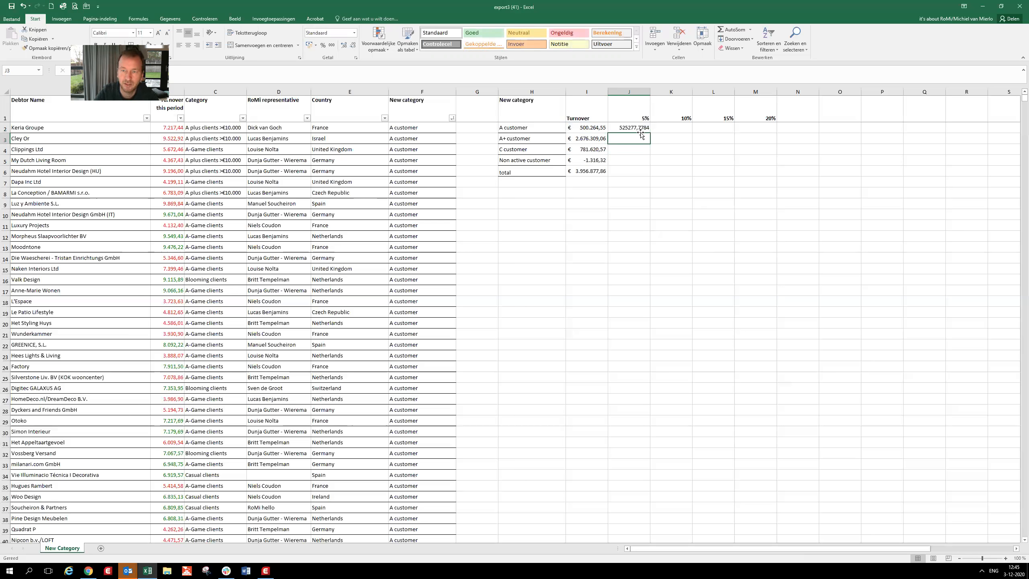
- Format cell J2 with the Financieel number format
{"action": "left_click", "coordinate": [638, 128]}
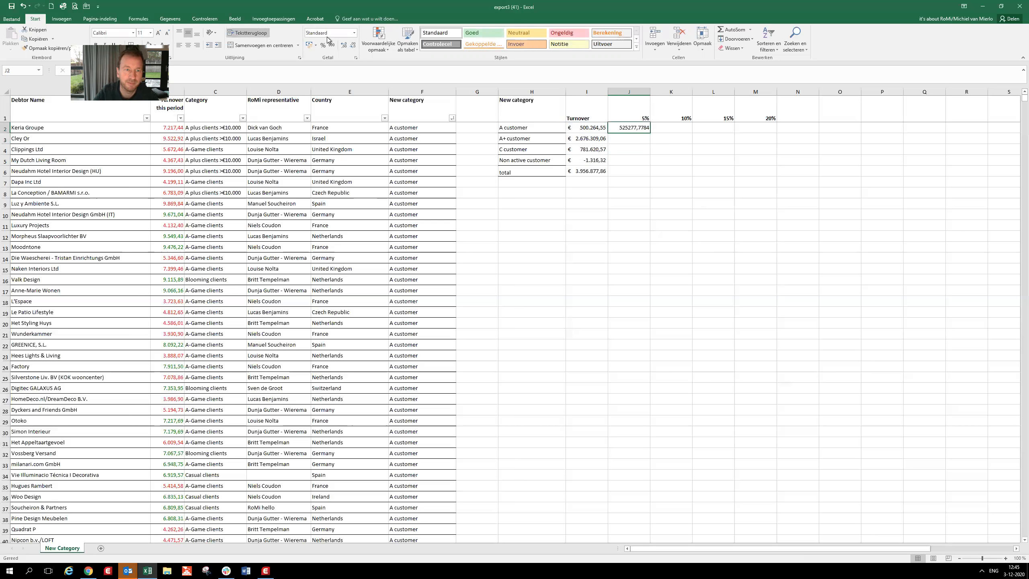
{"action": "left_click", "coordinate": [354, 32]}
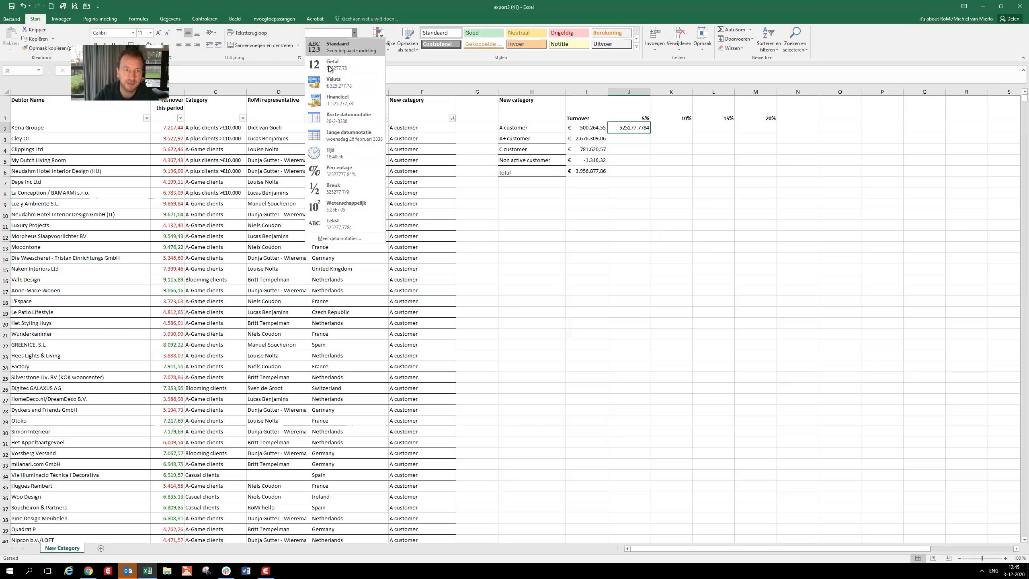
{"action": "left_click", "coordinate": [332, 97]}
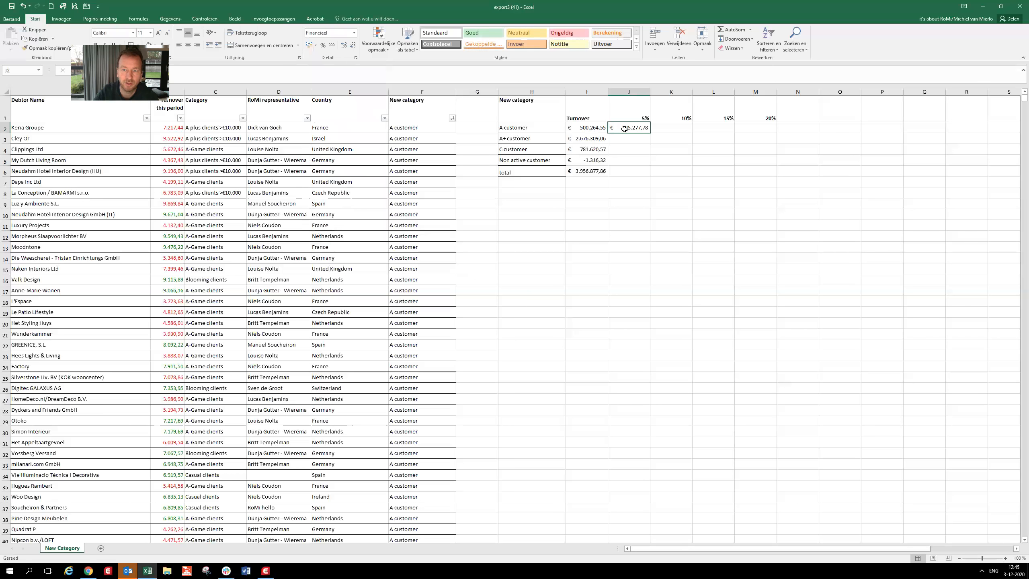
{"action": "left_click", "coordinate": [588, 128]}
- Change the J2 formula to the mixed references =$I2*(1+J$1) and fill it across J2:M5
{"action": "left_click", "coordinate": [632, 128]}
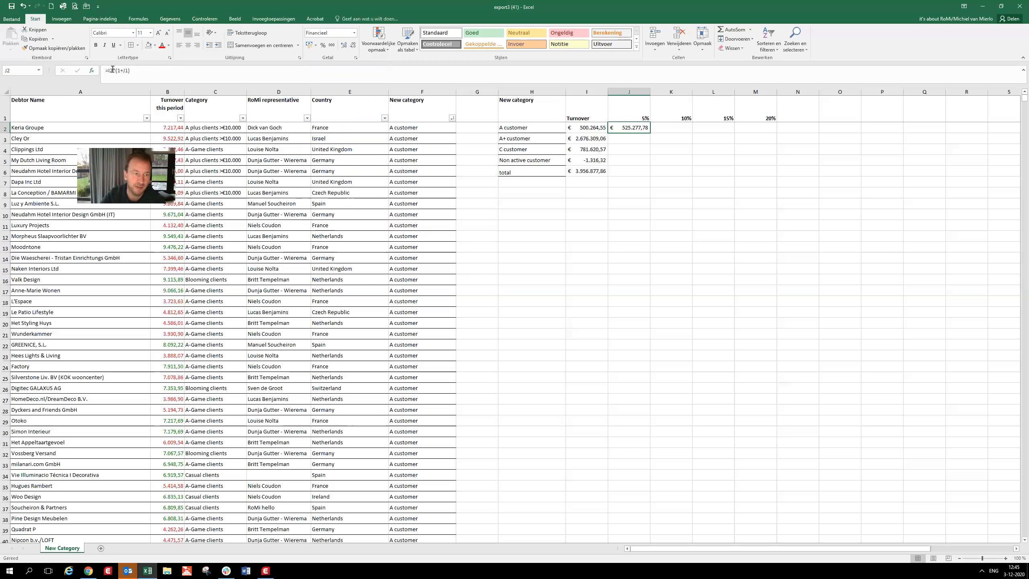
{"action": "left_click", "coordinate": [112, 70]}
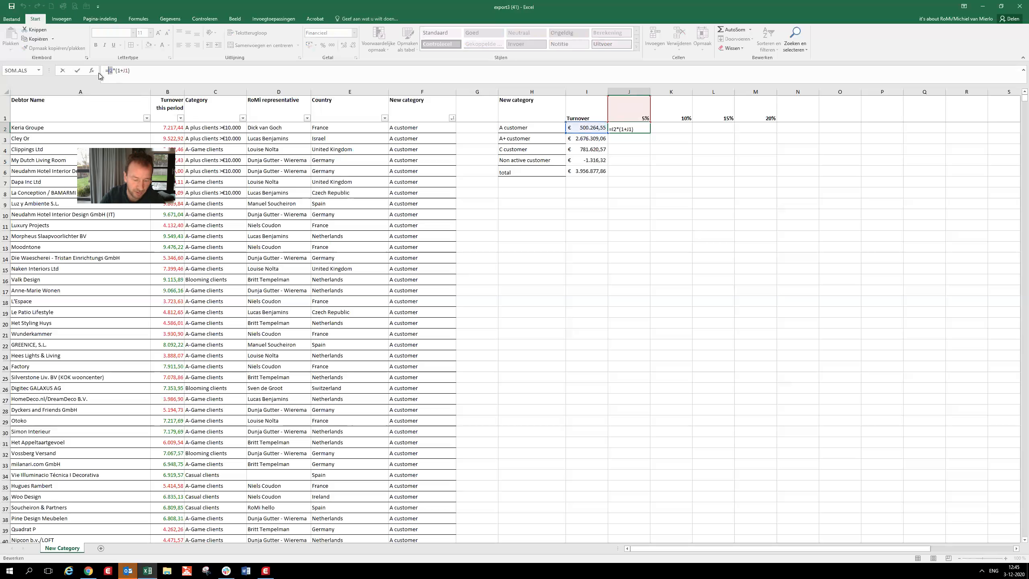
{"action": "key", "text": "F4"}
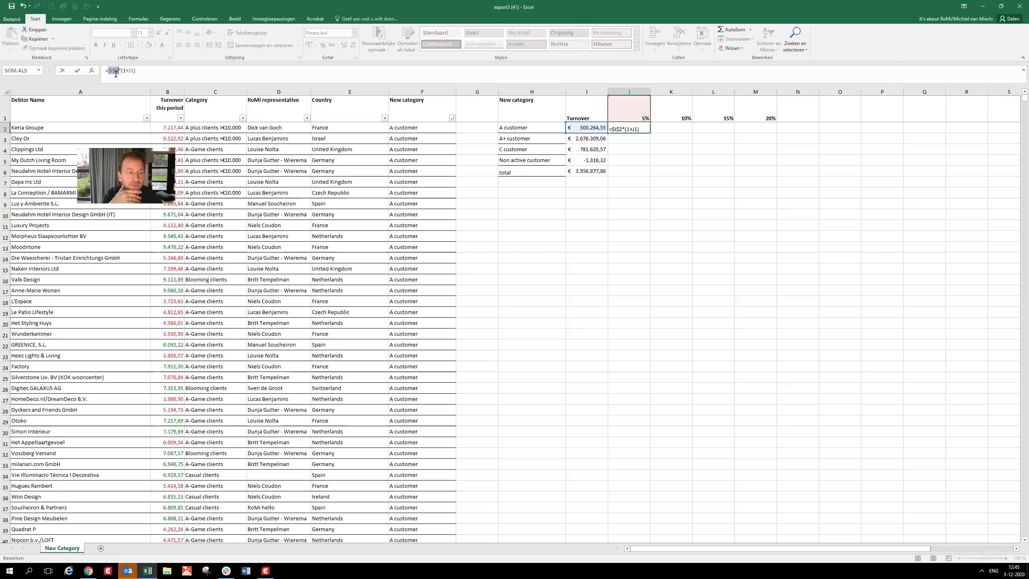
{"action": "key", "text": "F4"}
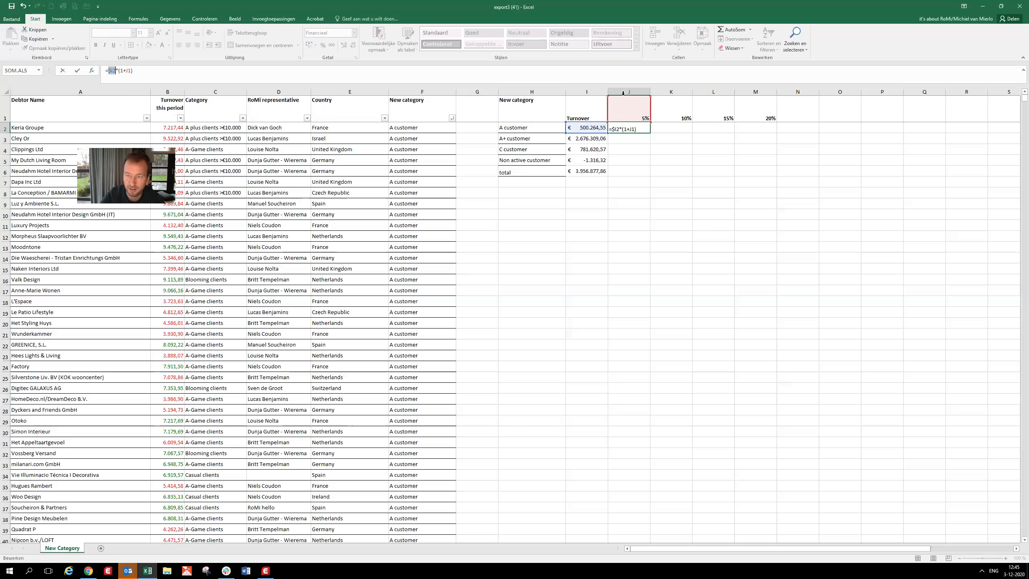
{"action": "double_click", "coordinate": [128, 70]}
{"action": "key", "text": "F4"}
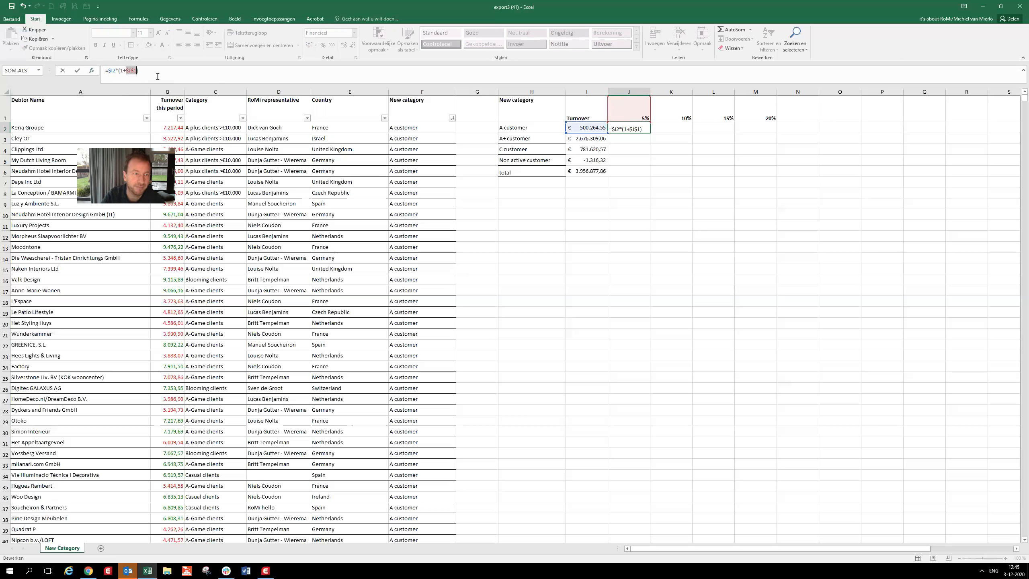
{"action": "key", "text": "F4"}
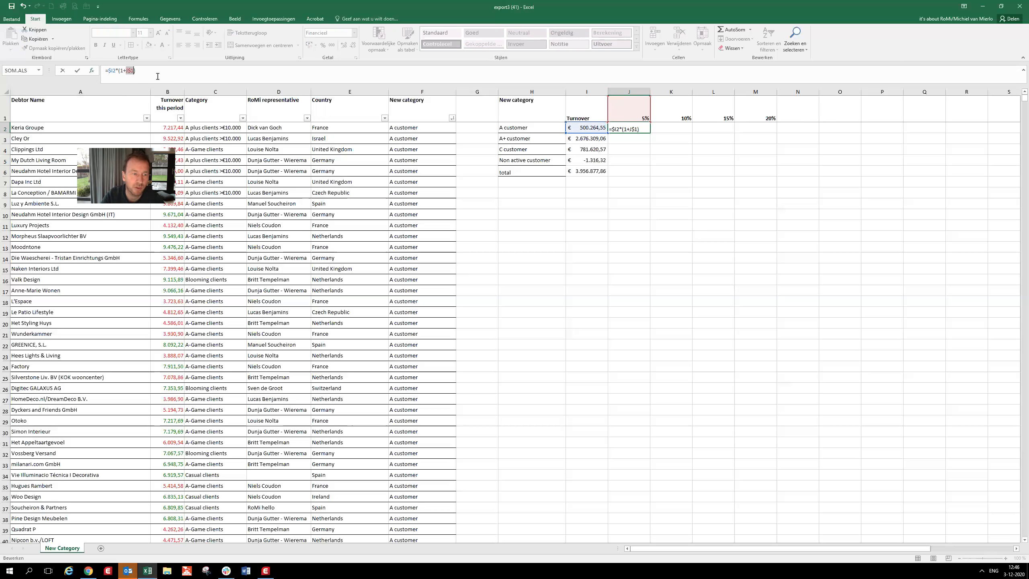
{"action": "key", "text": "Return"}
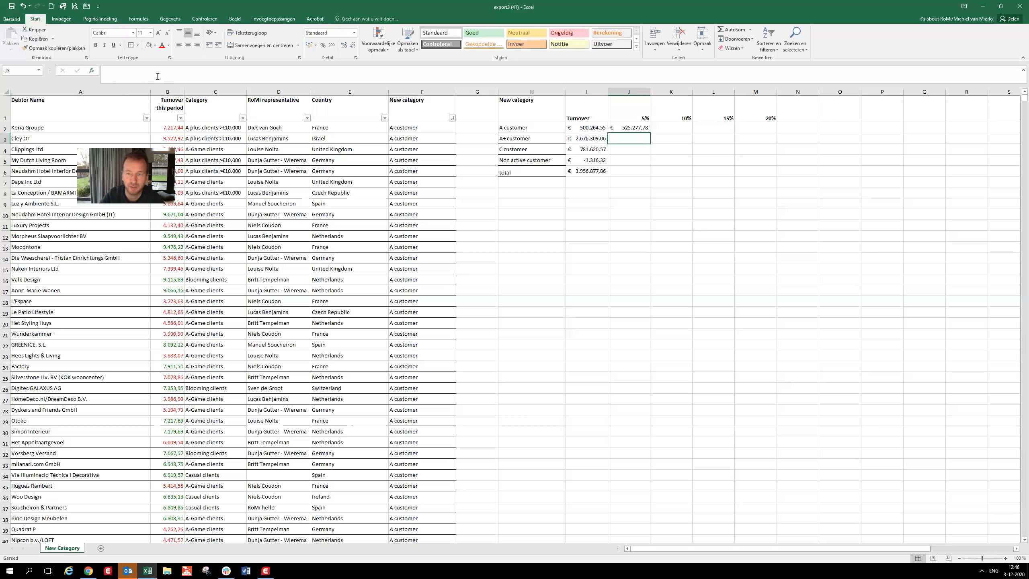
{"action": "left_click", "coordinate": [647, 130]}
{"action": "left_click_drag", "start_coordinate": [649, 131], "coordinate": [753, 162]}
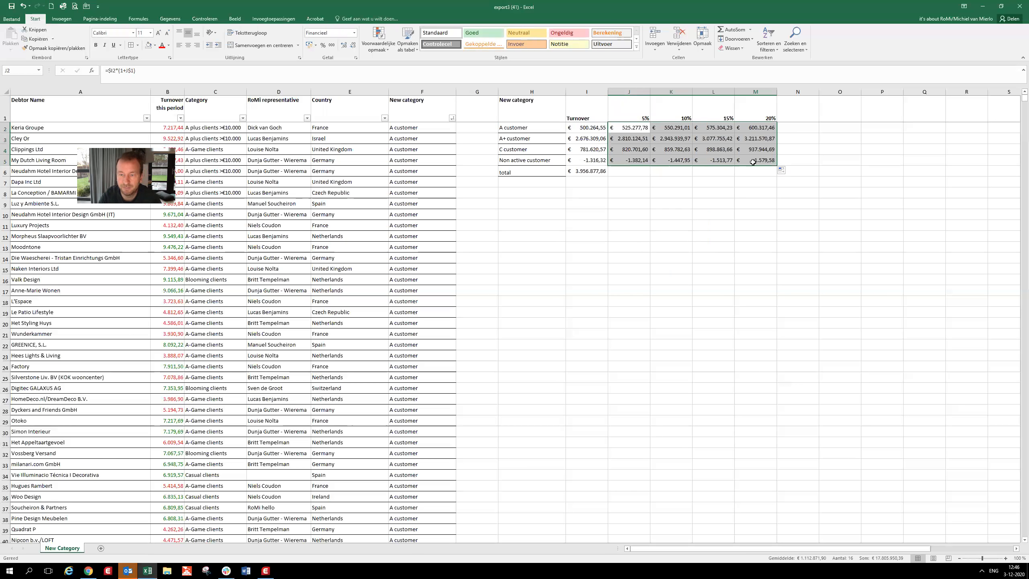
- Sum J2:J5 with AutoSom in total cell J6, excluding the percentage heading, and fill the formula through M6
{"action": "left_click", "coordinate": [632, 174]}
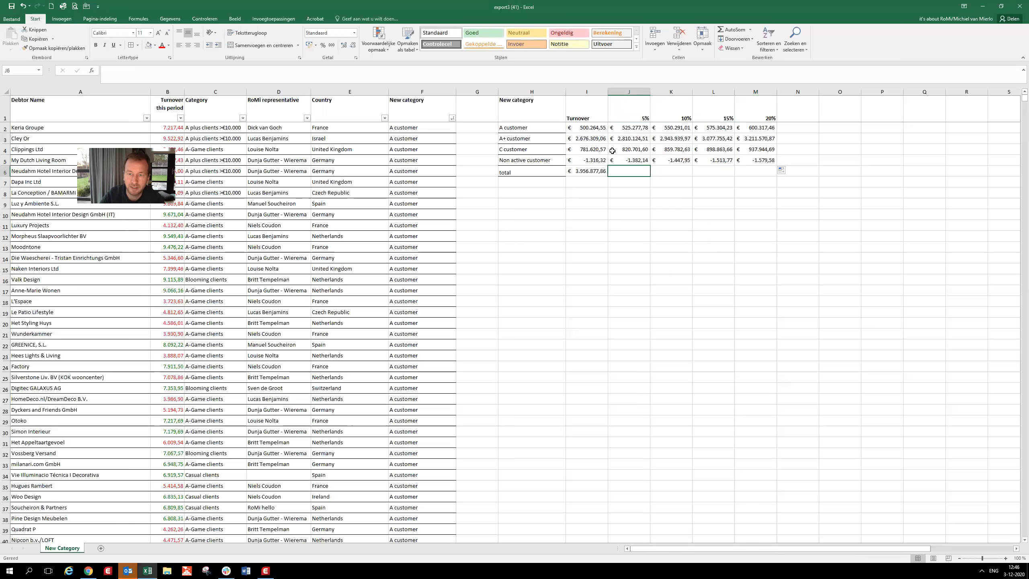
{"action": "left_click", "coordinate": [732, 30]}
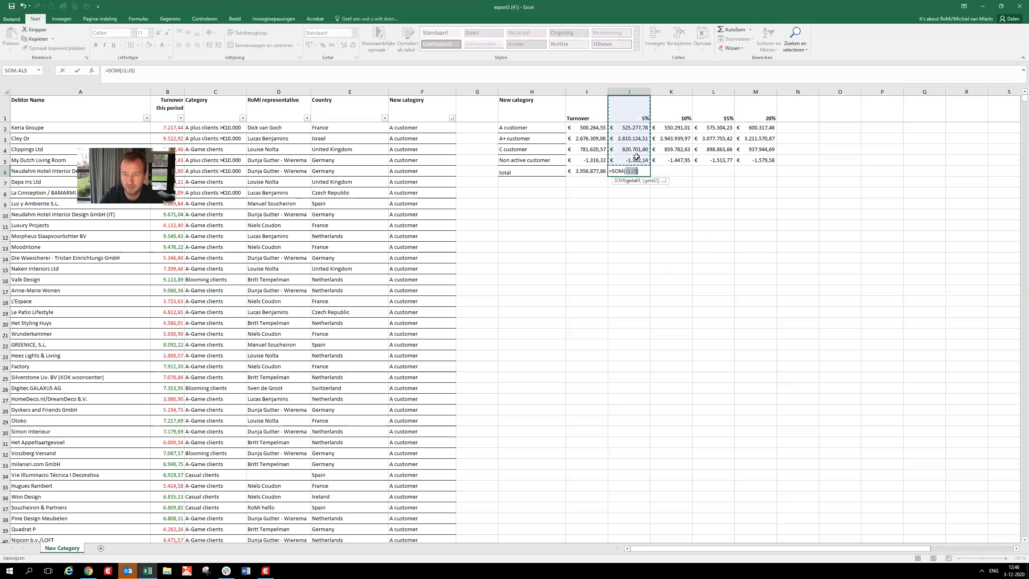
{"action": "left_click_drag", "start_coordinate": [635, 155], "coordinate": [637, 130]}
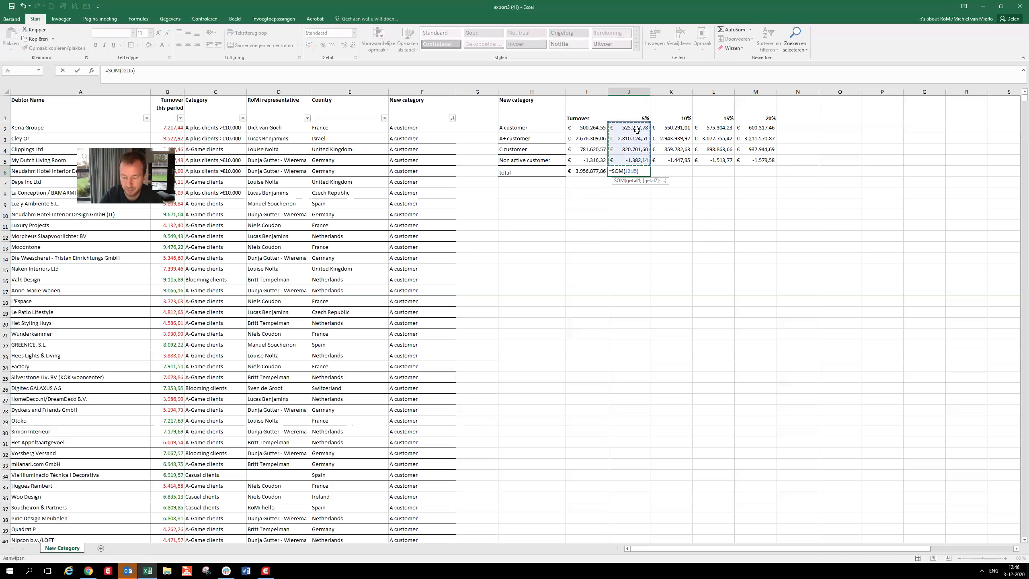
{"action": "key", "text": "Return"}
{"action": "left_click", "coordinate": [640, 171]}
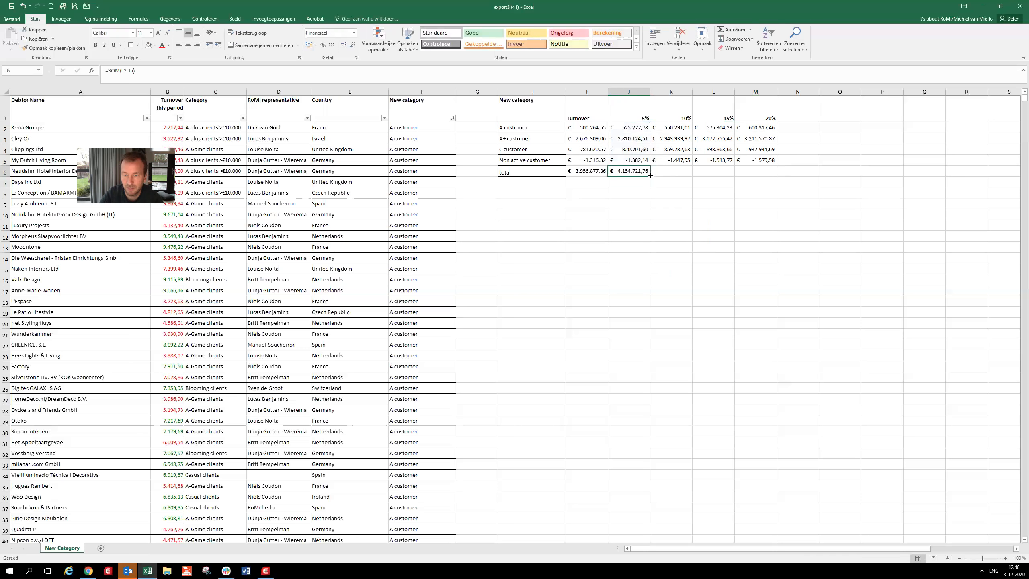
{"action": "left_click_drag", "start_coordinate": [735, 177], "coordinate": [526, 172]}
- Format the total row H6:M6 as bold and italic
{"action": "left_click", "coordinate": [743, 177]}
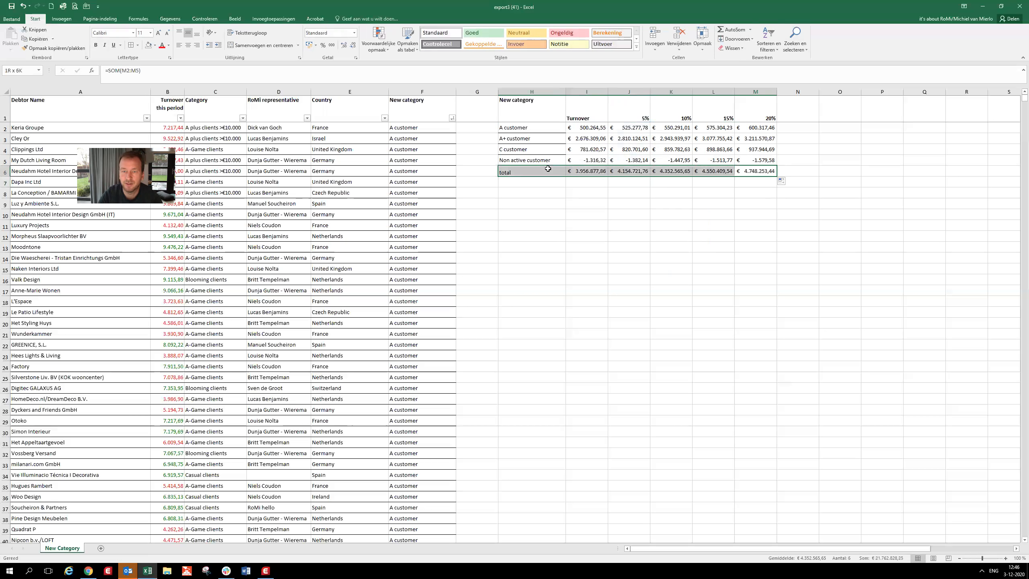
{"action": "left_click", "coordinate": [96, 45]}
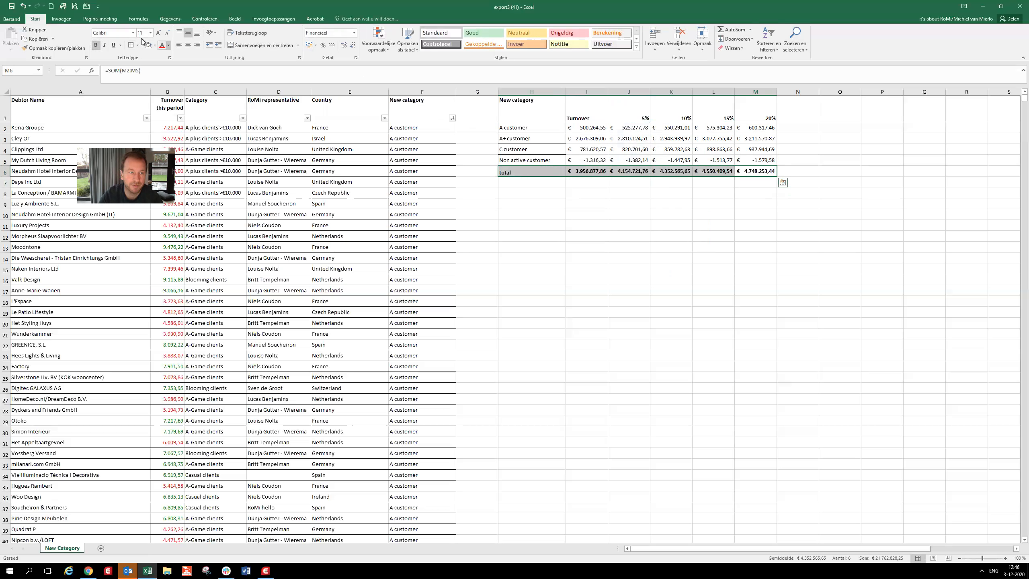
{"action": "left_click", "coordinate": [104, 45]}
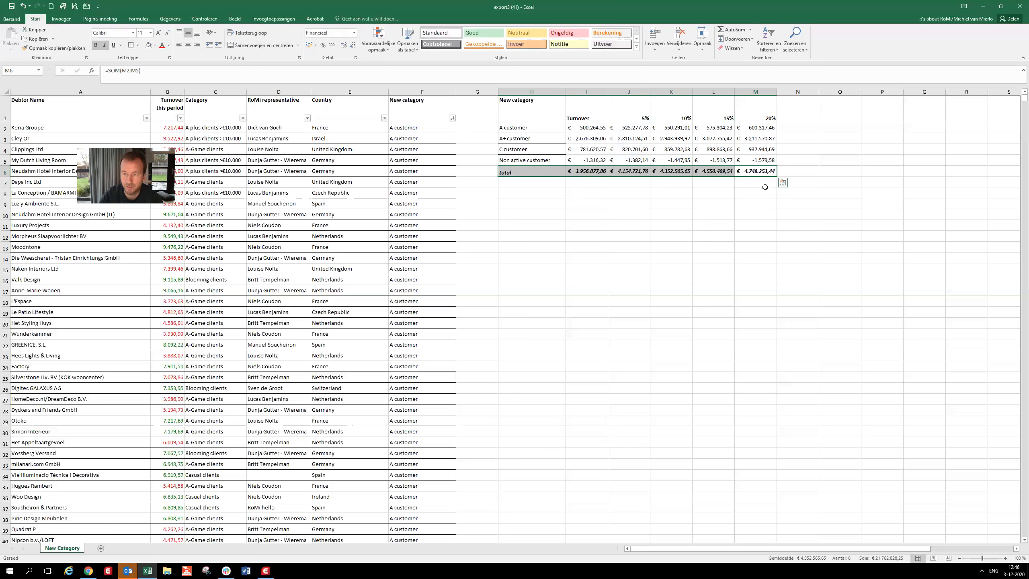
{"action": "left_click_drag", "start_coordinate": [765, 189], "coordinate": [764, 178]}
{"action": "left_click", "coordinate": [764, 173]}
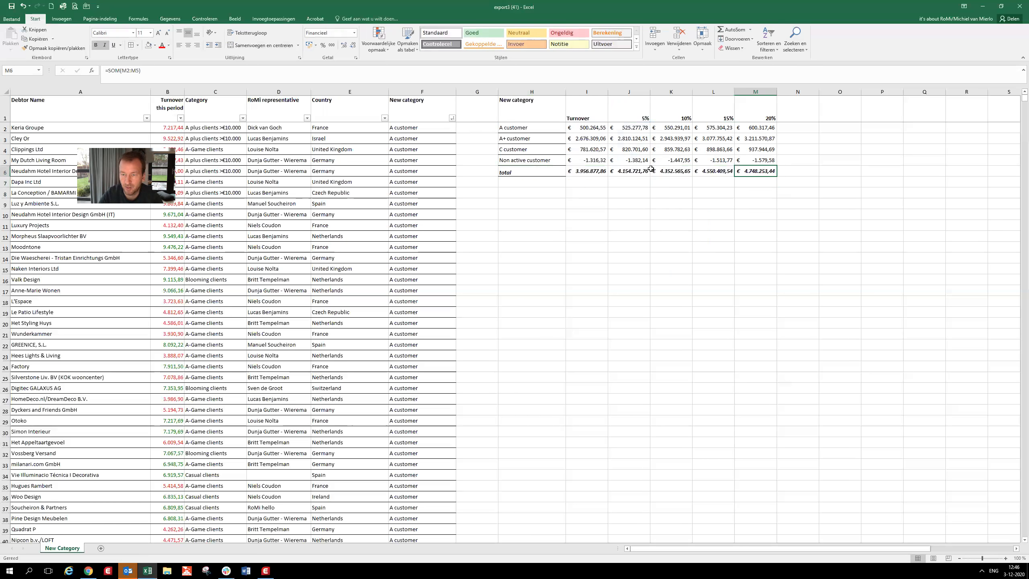
{"action": "left_click", "coordinate": [763, 184]}
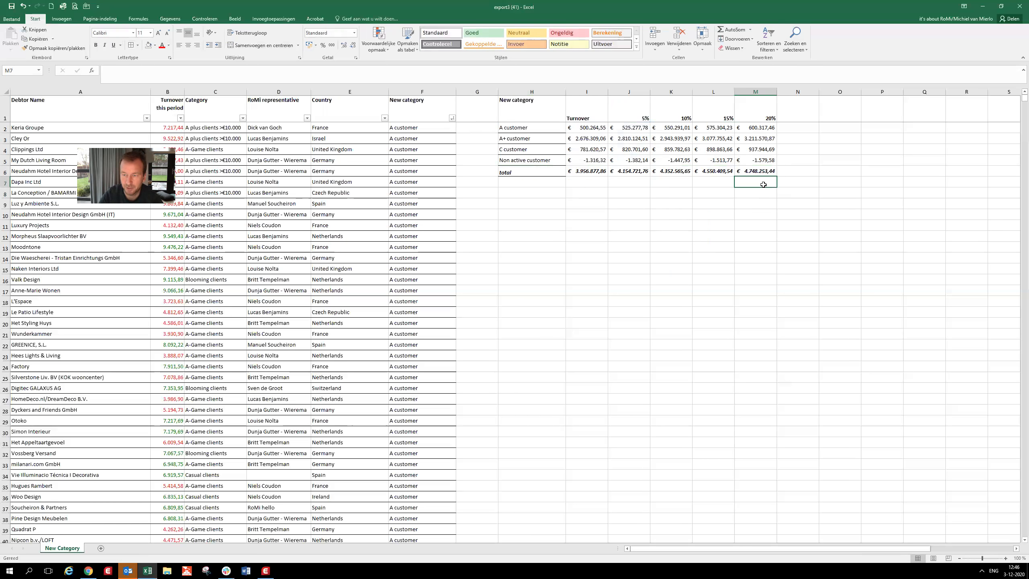
- Enter the growth check formula =(M6-I6)/I6 in cell M7 below the 20% total and format it as a percentage
{"action": "type", "text": "="}
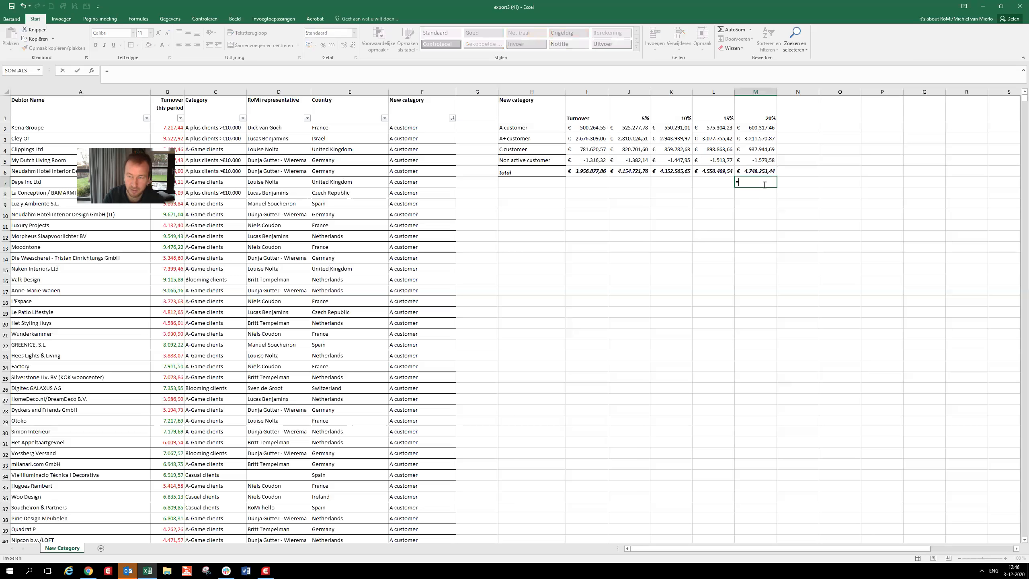
{"action": "type", "text": "("}
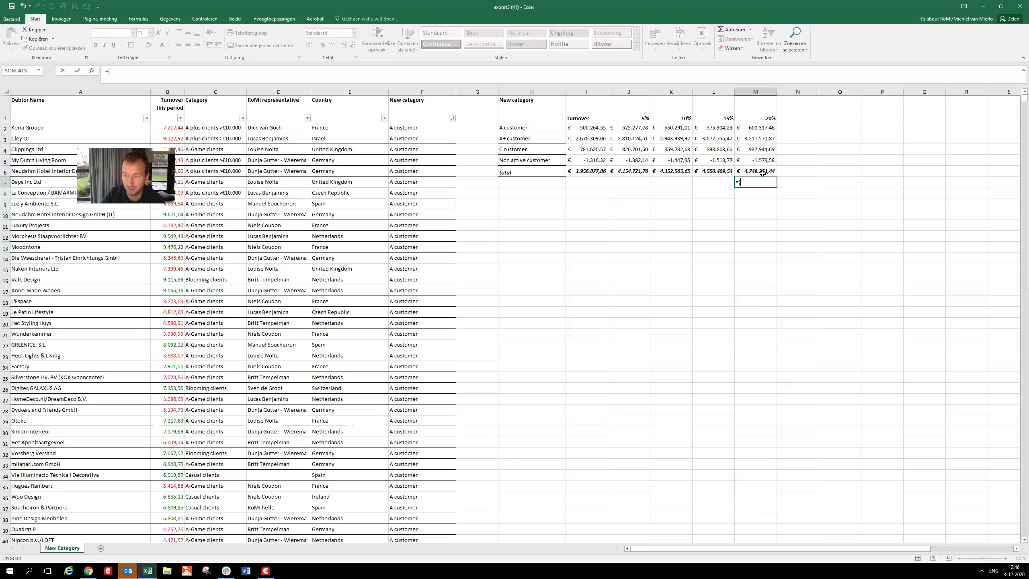
{"action": "left_click", "coordinate": [763, 174]}
{"action": "type", "text": "-"}
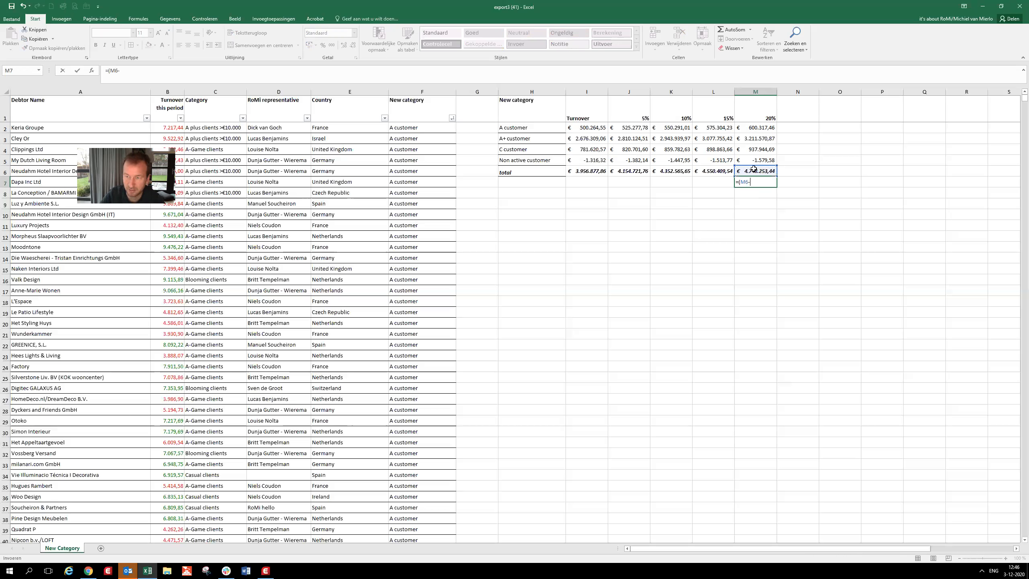
{"action": "left_click", "coordinate": [580, 171]}
{"action": "type", "text": "/"}
{"action": "left_click", "coordinate": [581, 171]}
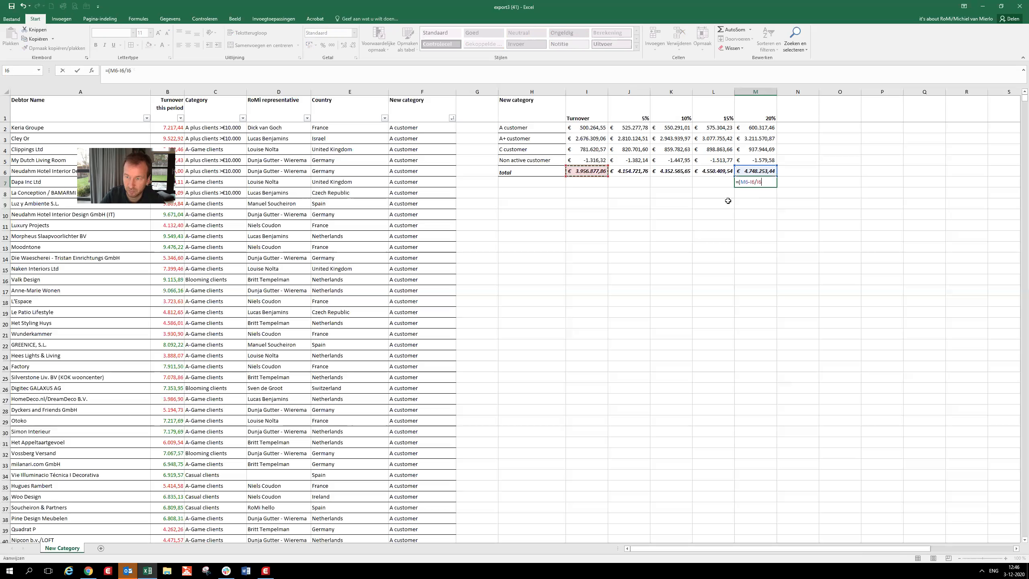
{"action": "left_click", "coordinate": [756, 182]}
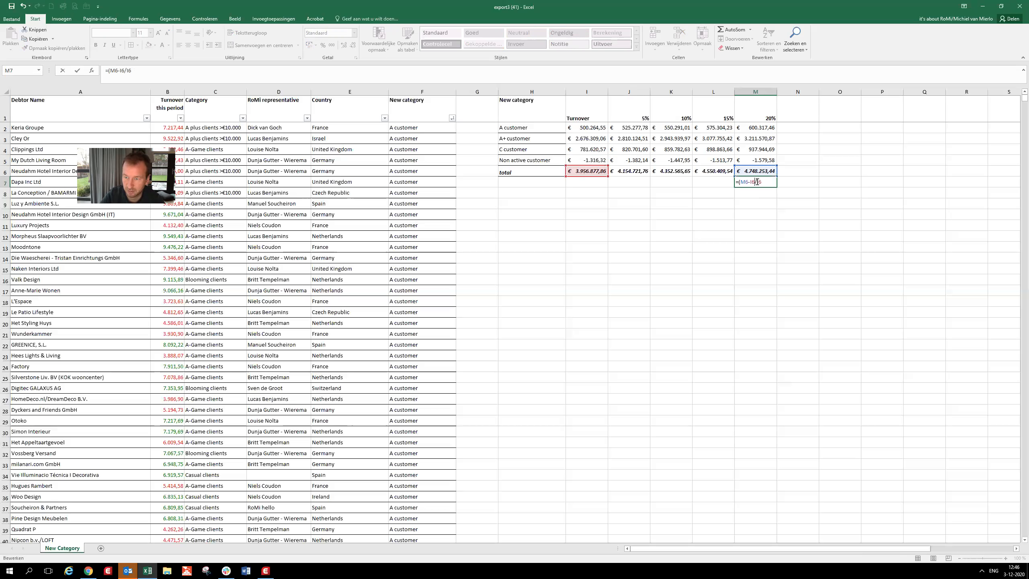
{"action": "type", "text": ")"}
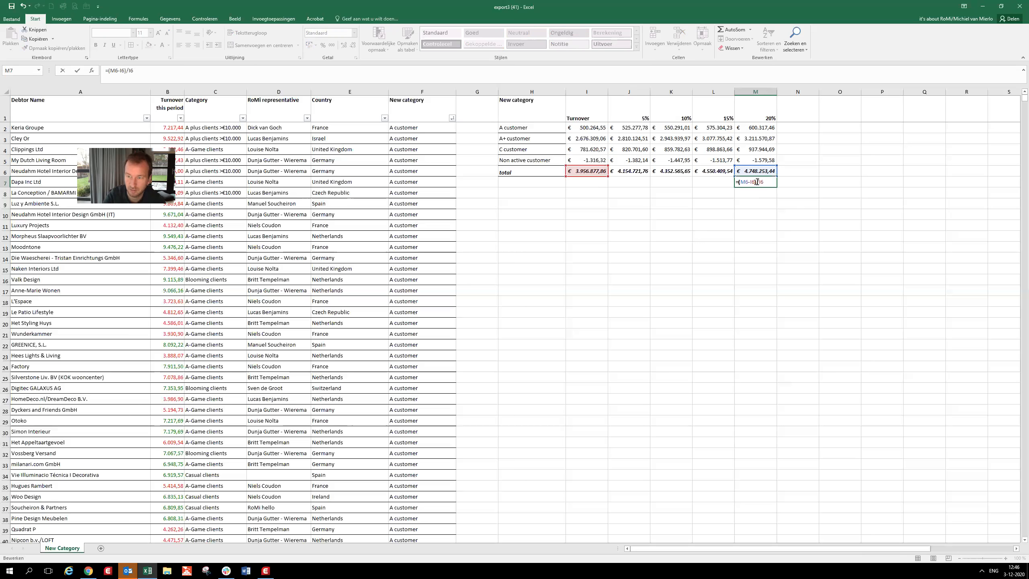
{"action": "key", "text": "Return"}
{"action": "left_click", "coordinate": [756, 182]}
{"action": "left_click", "coordinate": [322, 46]}
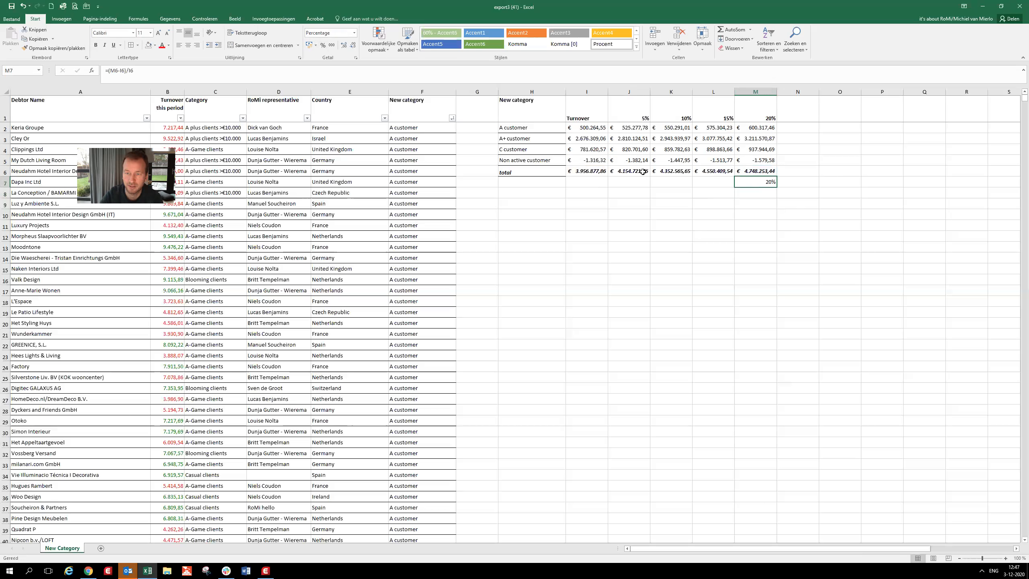
- Inspect the 20% growth formulas in M2 and M3, and check the whole sheet's print preview
{"action": "left_click", "coordinate": [767, 129]}
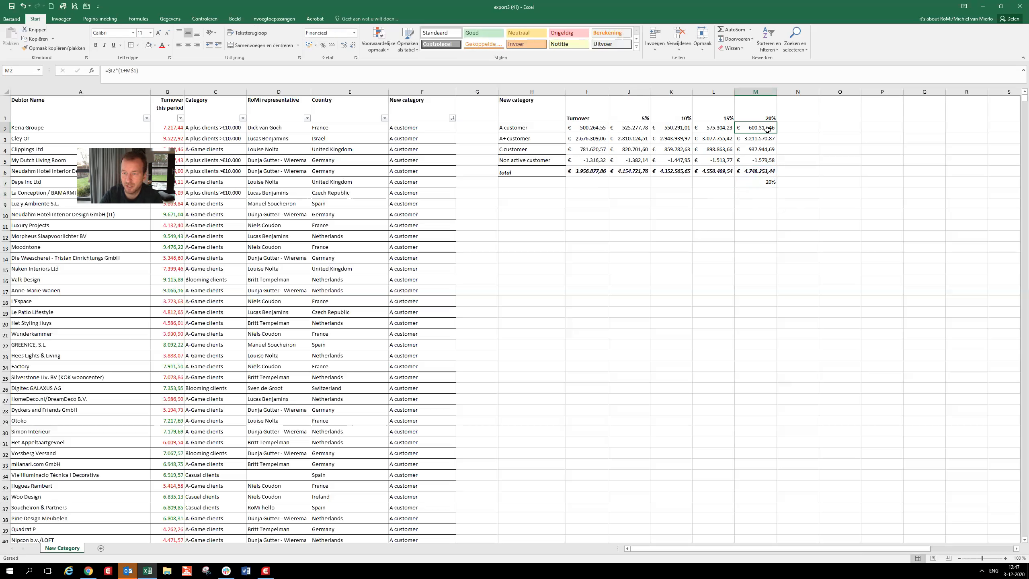
{"action": "left_click", "coordinate": [767, 140]}
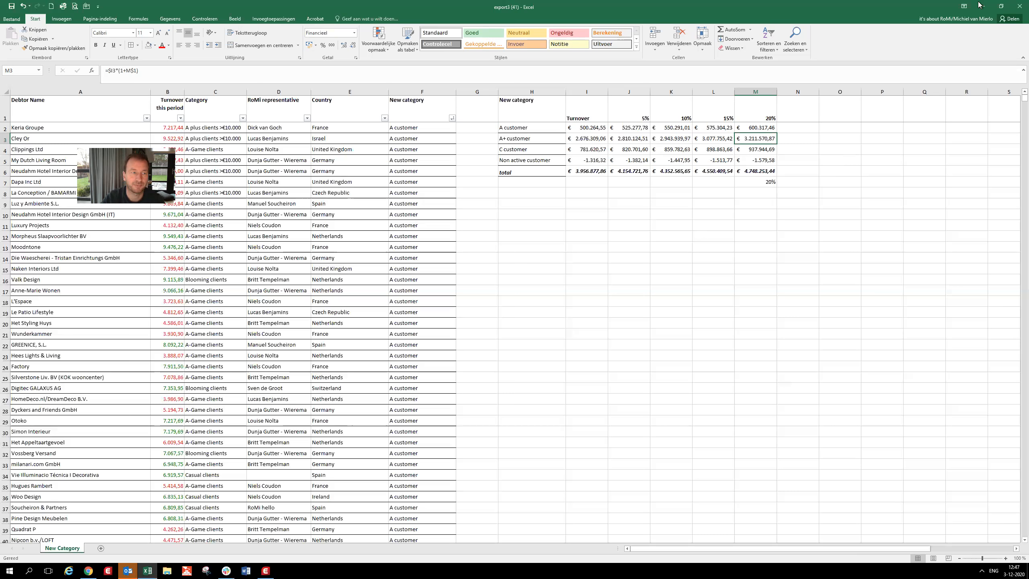
{"action": "left_click", "coordinate": [75, 6]}
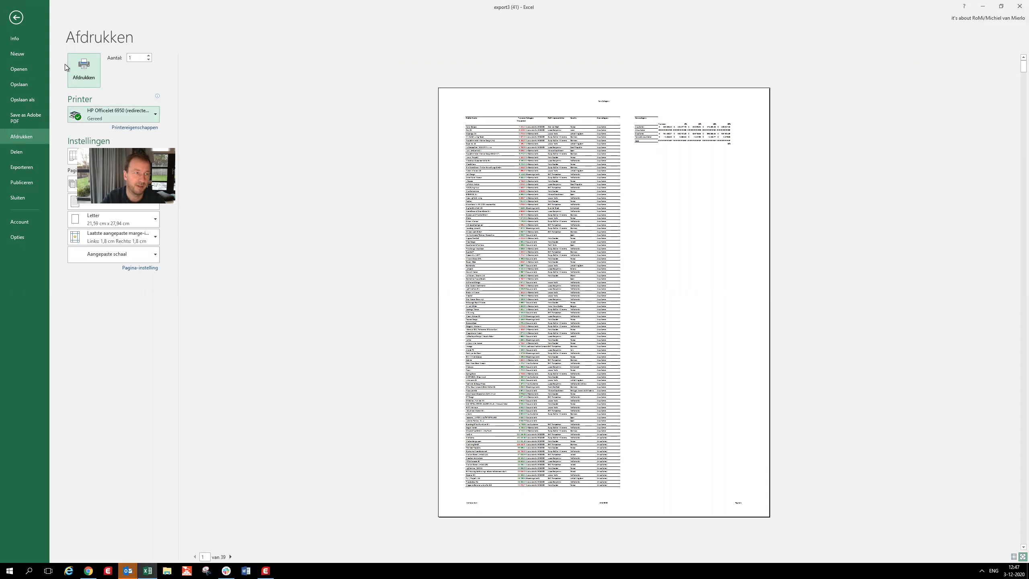
{"action": "key", "text": "Escape"}
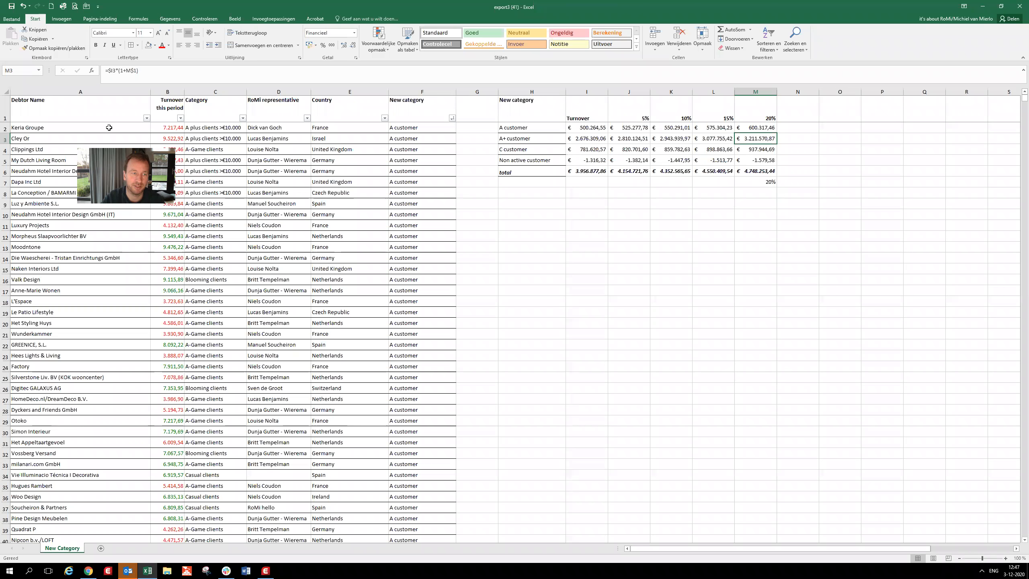
- Set the client list A1:F4078 as the print area, leaving out the summary table
{"action": "left_click", "coordinate": [75, 110]}
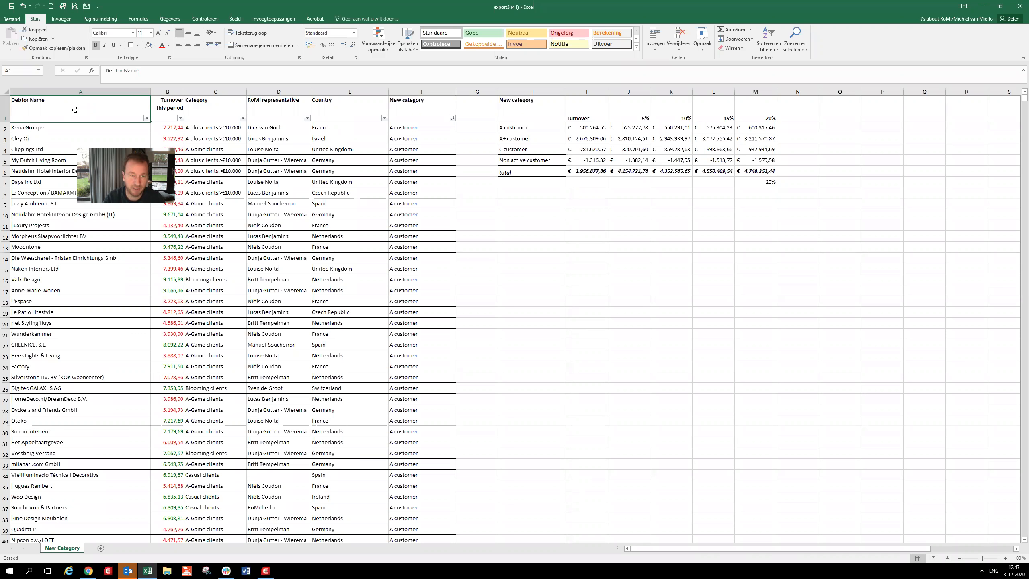
{"action": "key", "text": "ctrl+shift+End"}
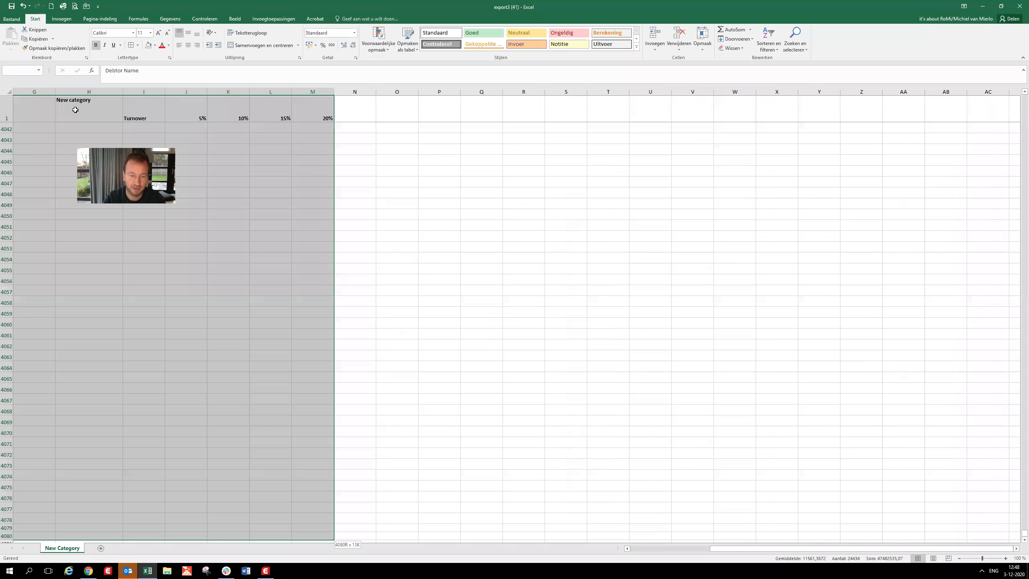
{"action": "key", "text": "ctrl+shift+Left"}
{"action": "key", "text": "ctrl+shift+Left"}
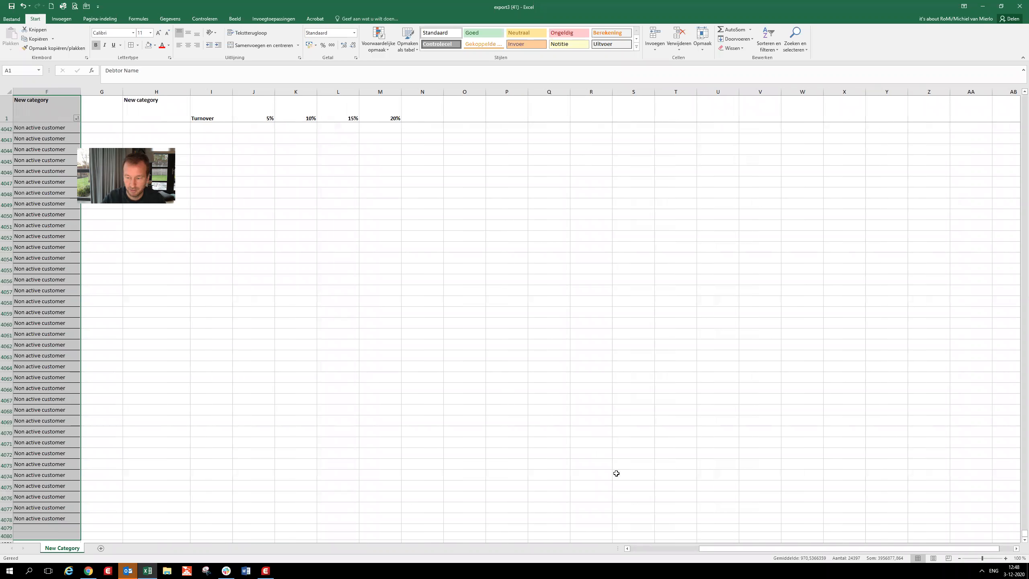
{"action": "left_click_drag", "start_coordinate": [703, 552], "coordinate": [627, 550]}
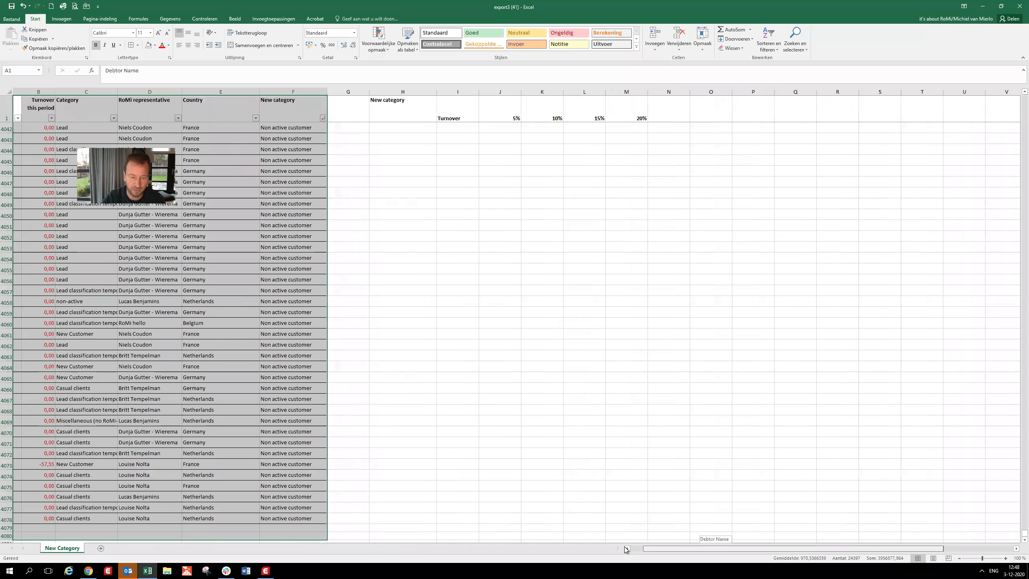
{"action": "key", "text": "shift+Up"}
{"action": "key", "text": "shift+Up"}
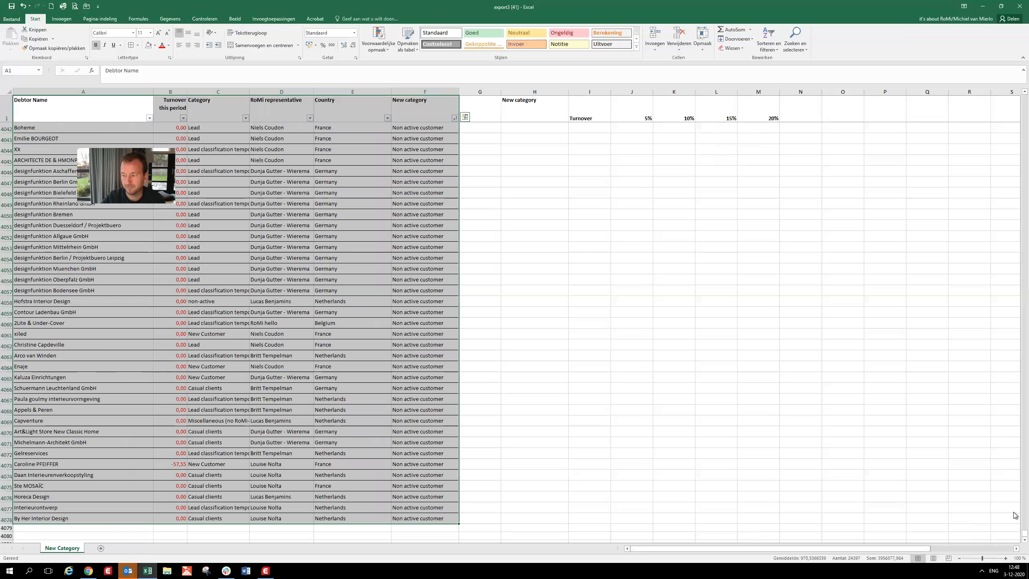
{"action": "left_click_drag", "start_coordinate": [1025, 534], "coordinate": [962, 61]}
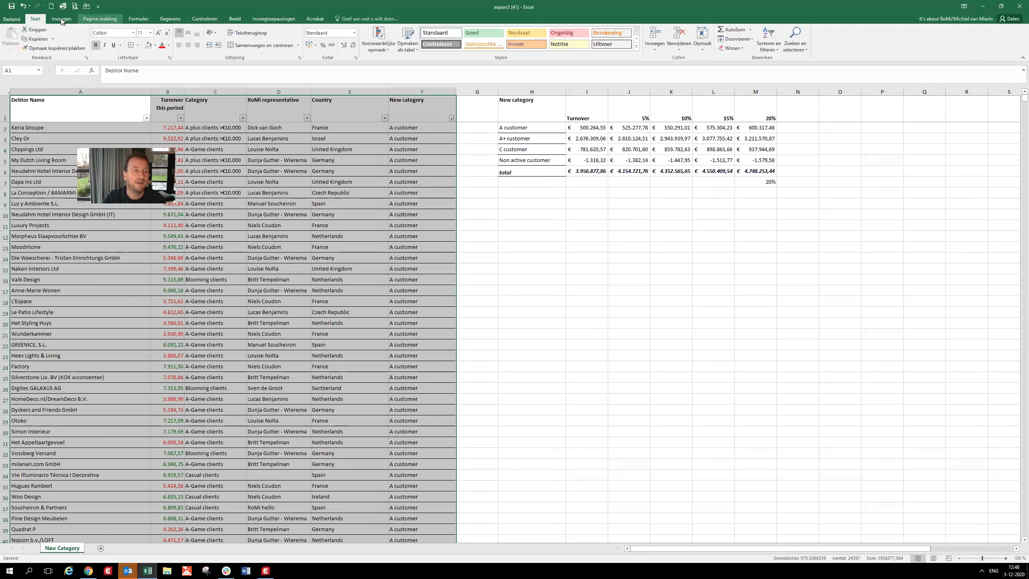
{"action": "left_click", "coordinate": [100, 18]}
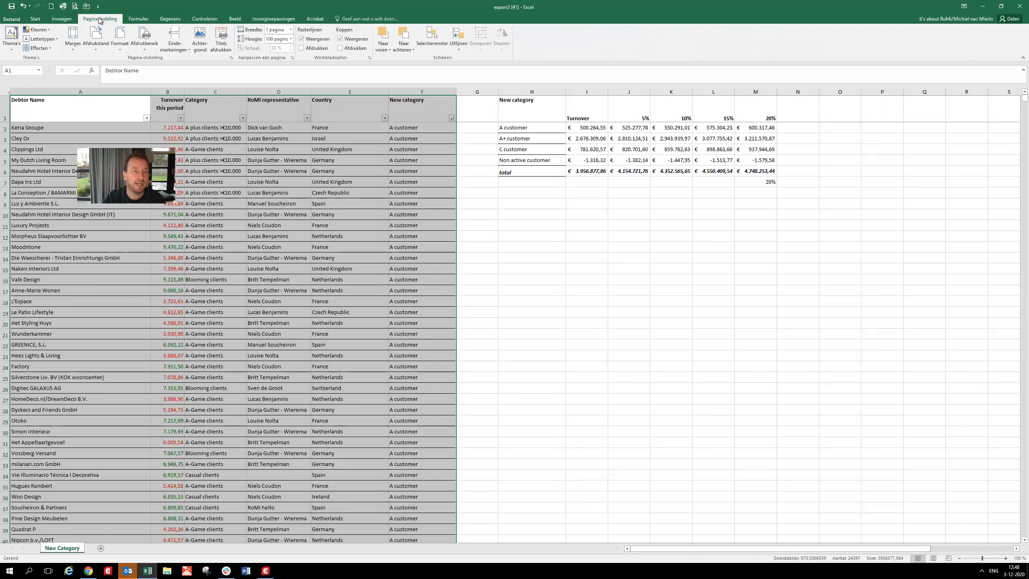
{"action": "left_click", "coordinate": [145, 53]}
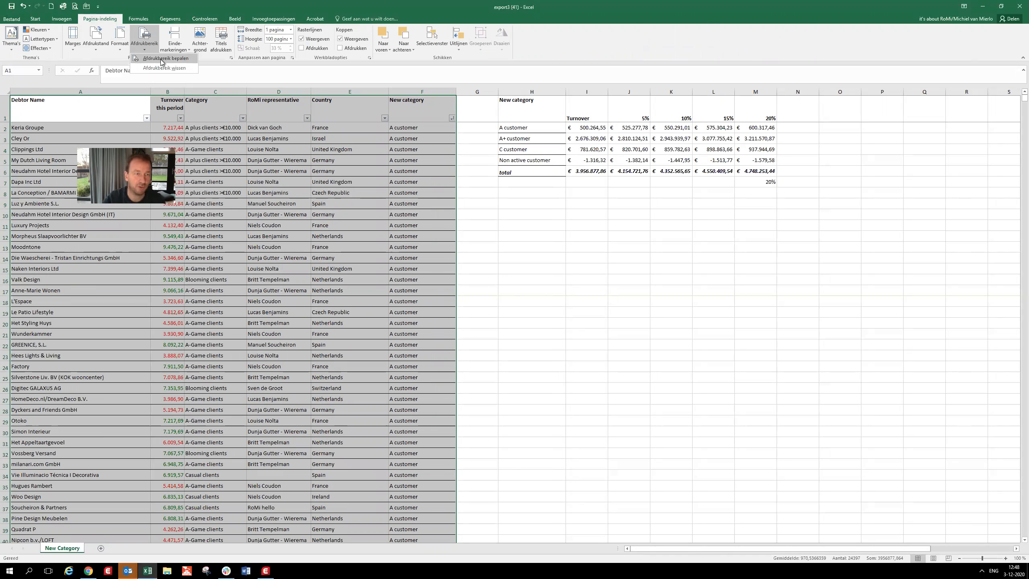
{"action": "left_click", "coordinate": [162, 59]}
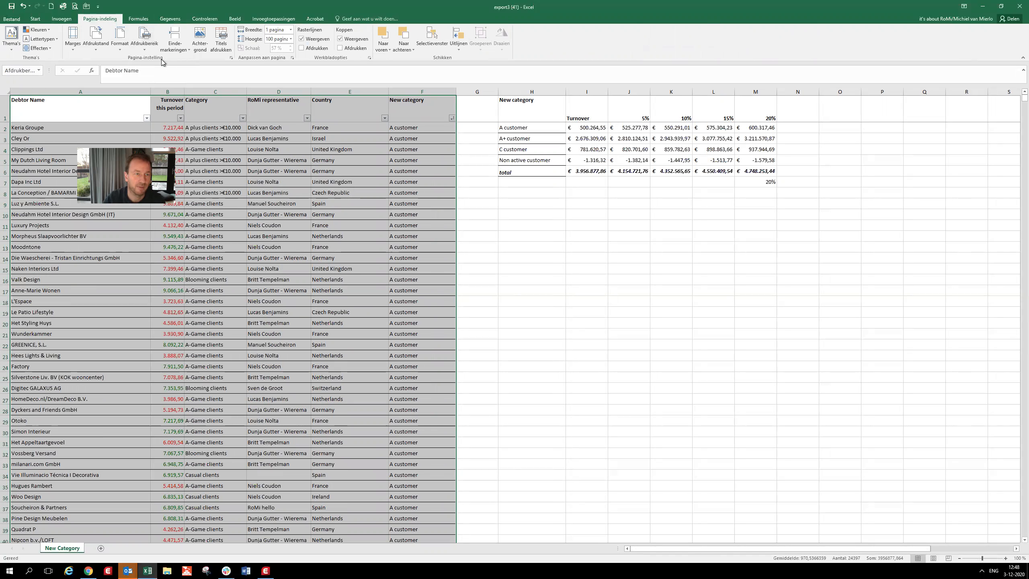
- Review the pages of the client list in the print preview and return to the worksheet
{"action": "left_click", "coordinate": [74, 6]}
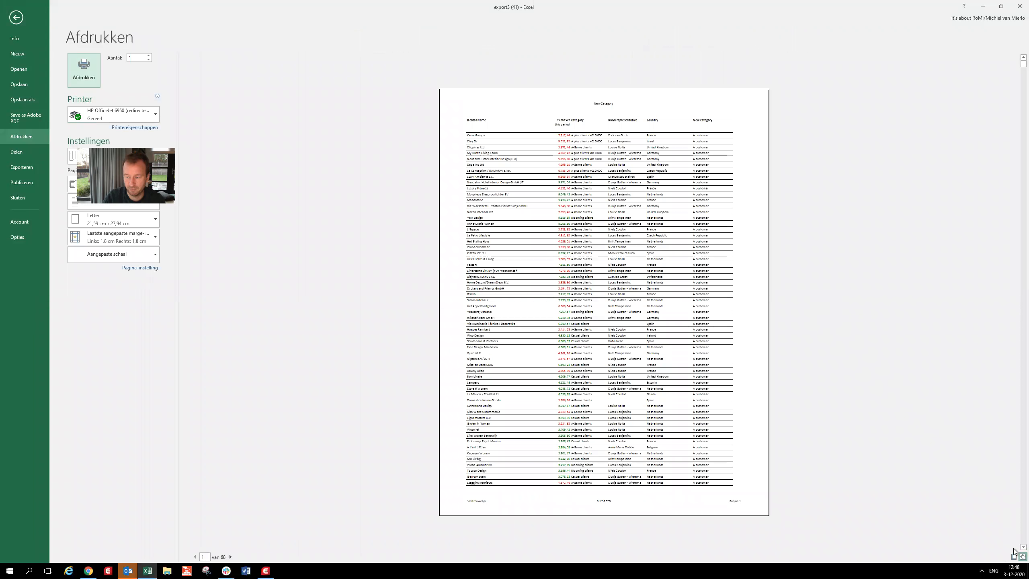
{"action": "scroll", "coordinate": [920, 453], "scroll_direction": "down", "scroll_amount": 5}
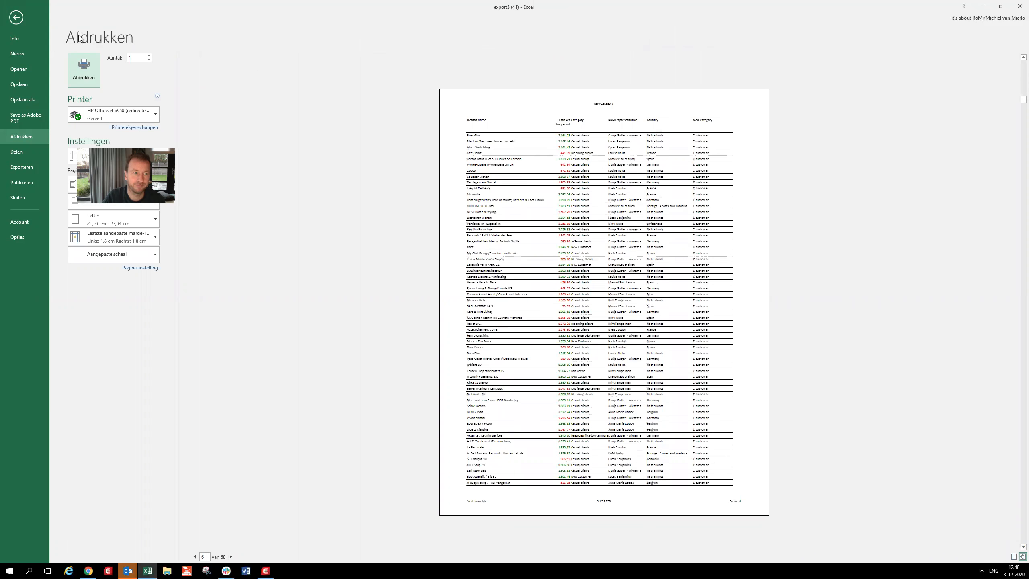
{"action": "left_click", "coordinate": [17, 17]}
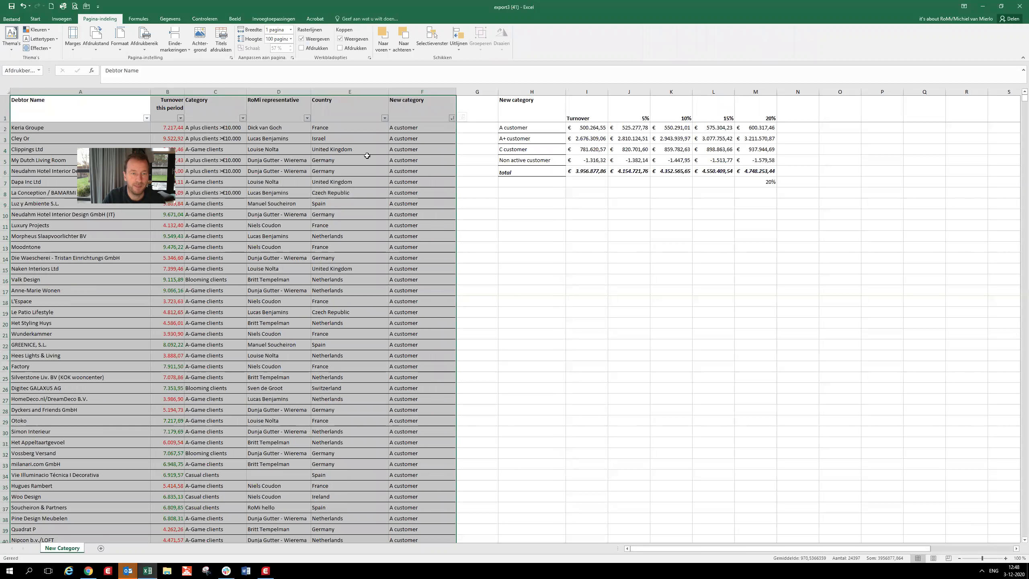